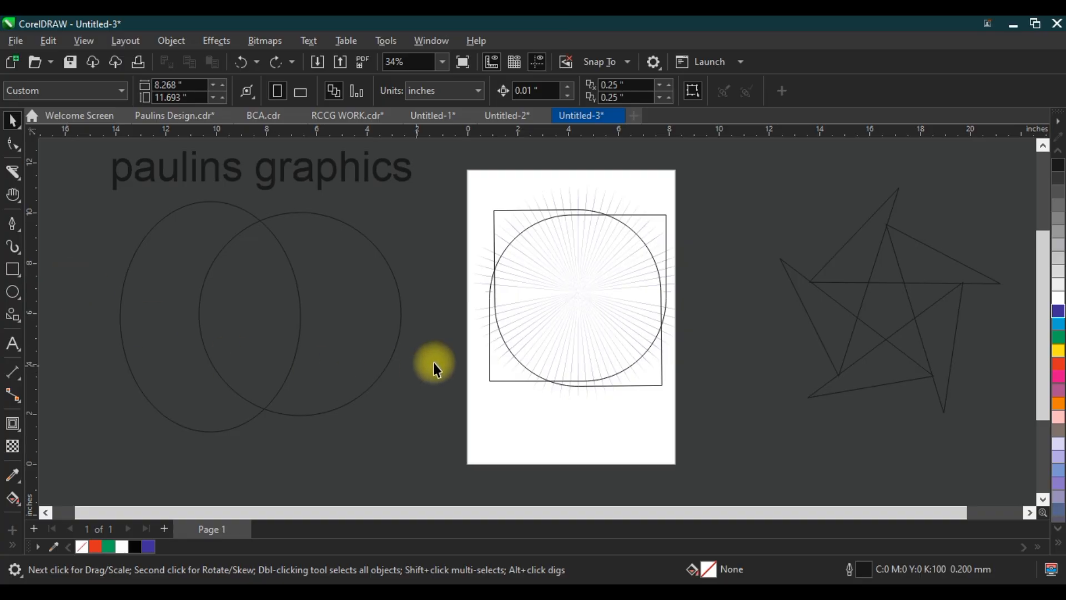
Delete the radial burst of lines behind the overlapping shapes on the page
click(568, 193)
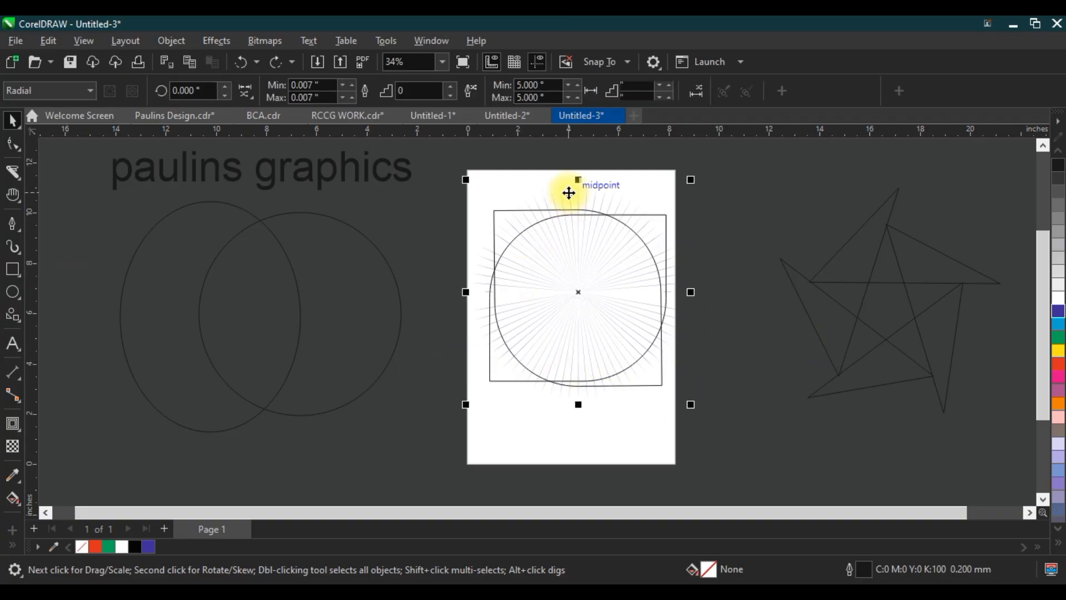
key(Delete)
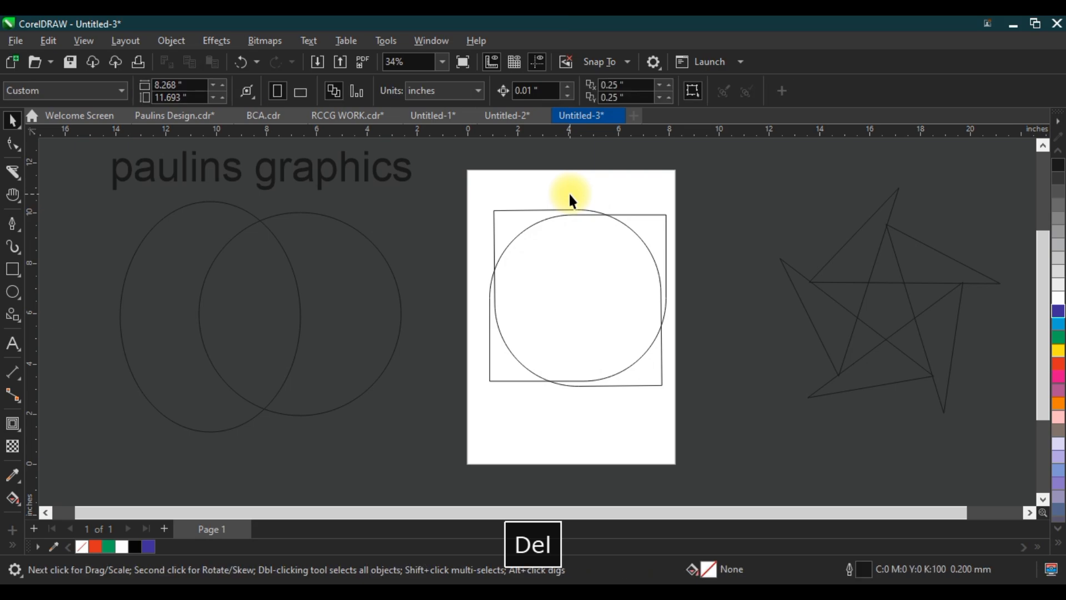
click(18, 430)
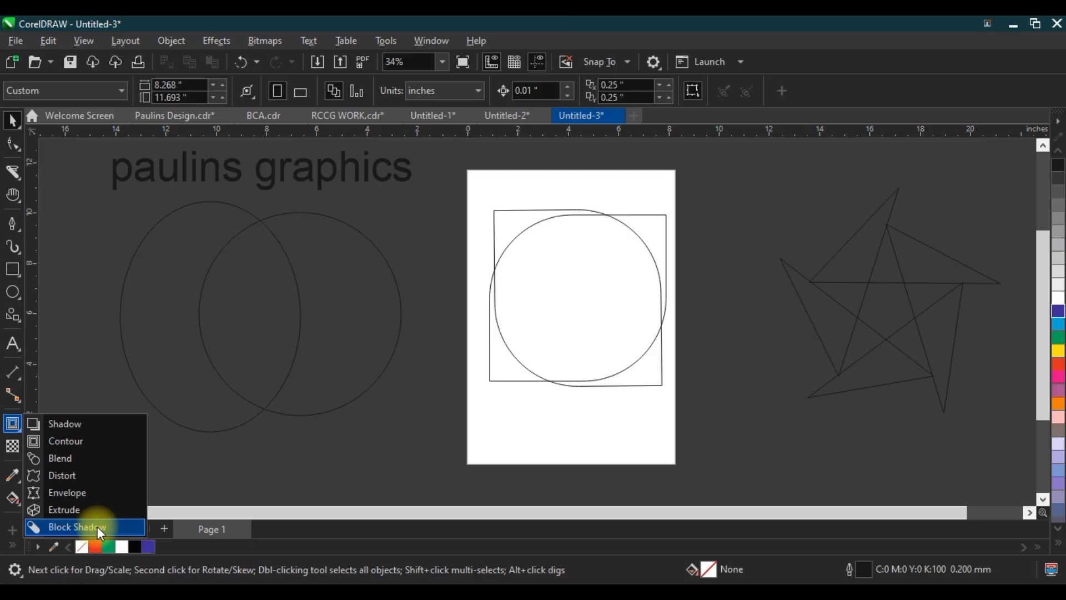
click(79, 423)
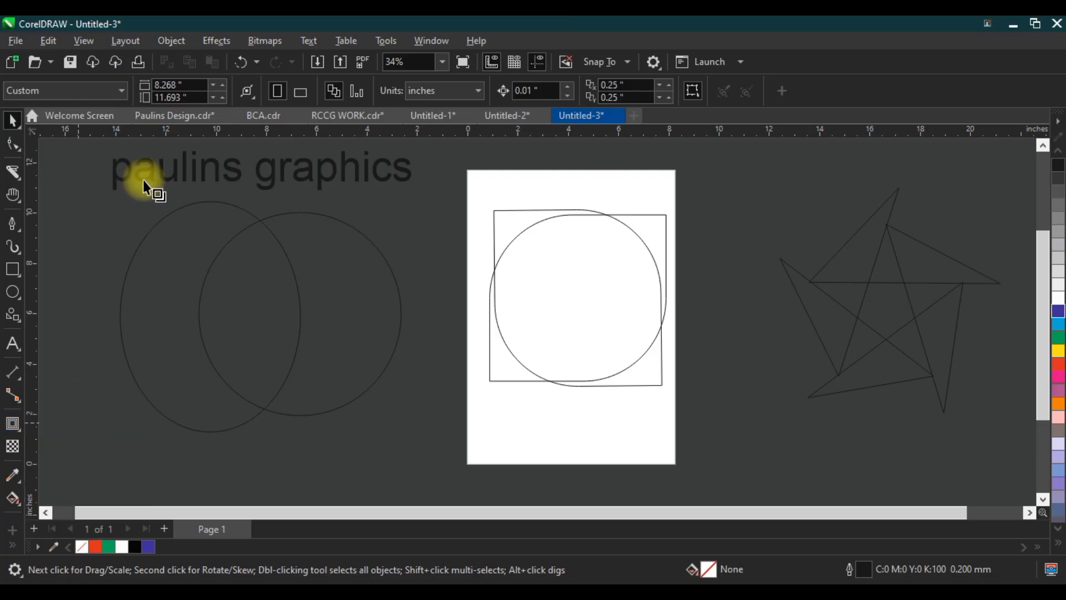
click(20, 117)
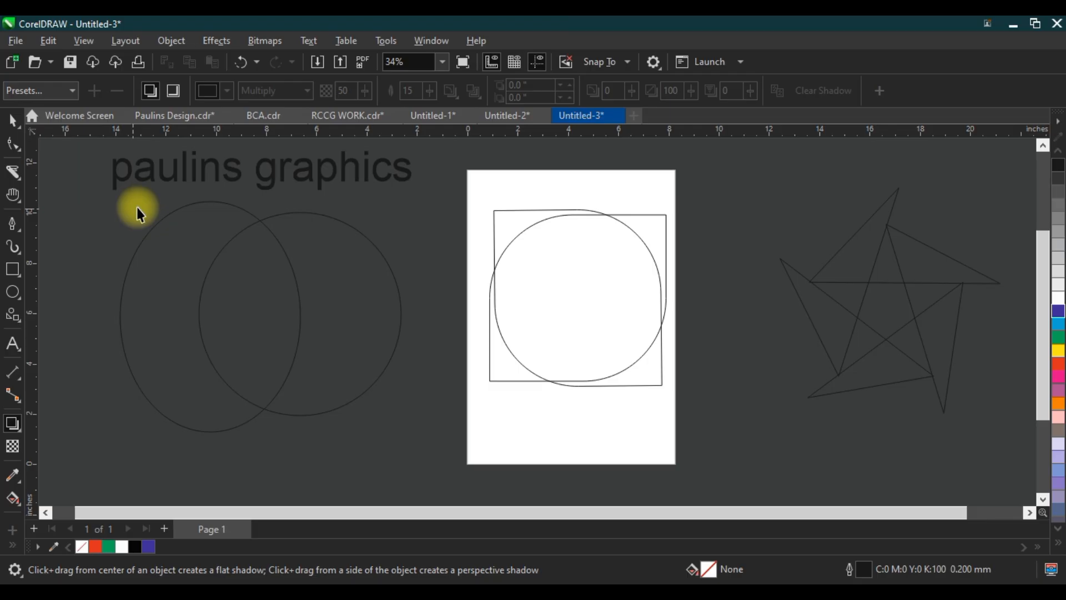
Change the case of the whole "paulins graphics" text to UPPERCASE
click(119, 178)
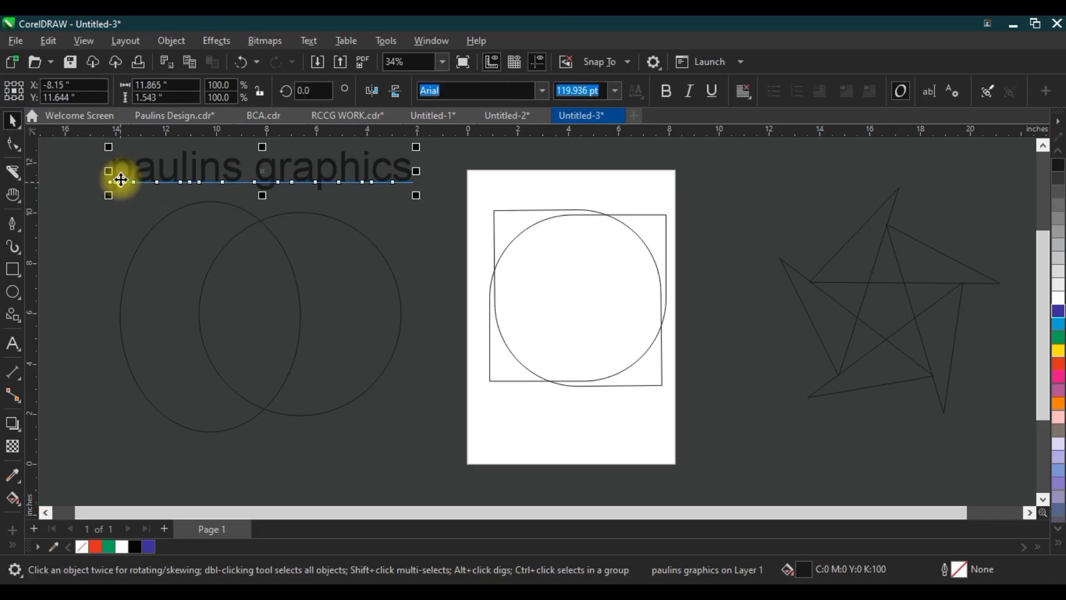
double_click(265, 174)
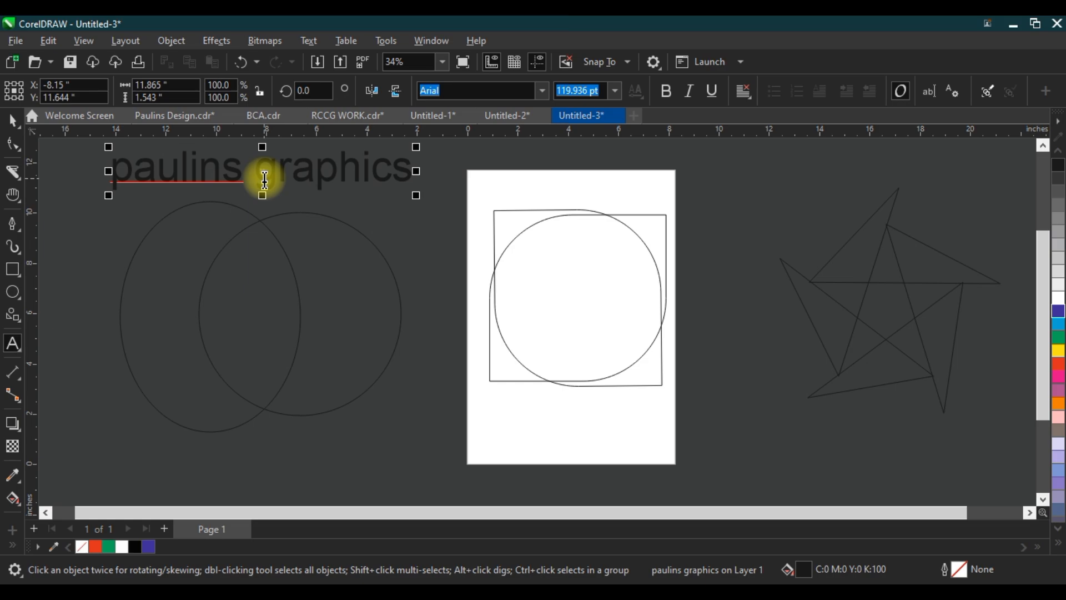
key(ctrl+a)
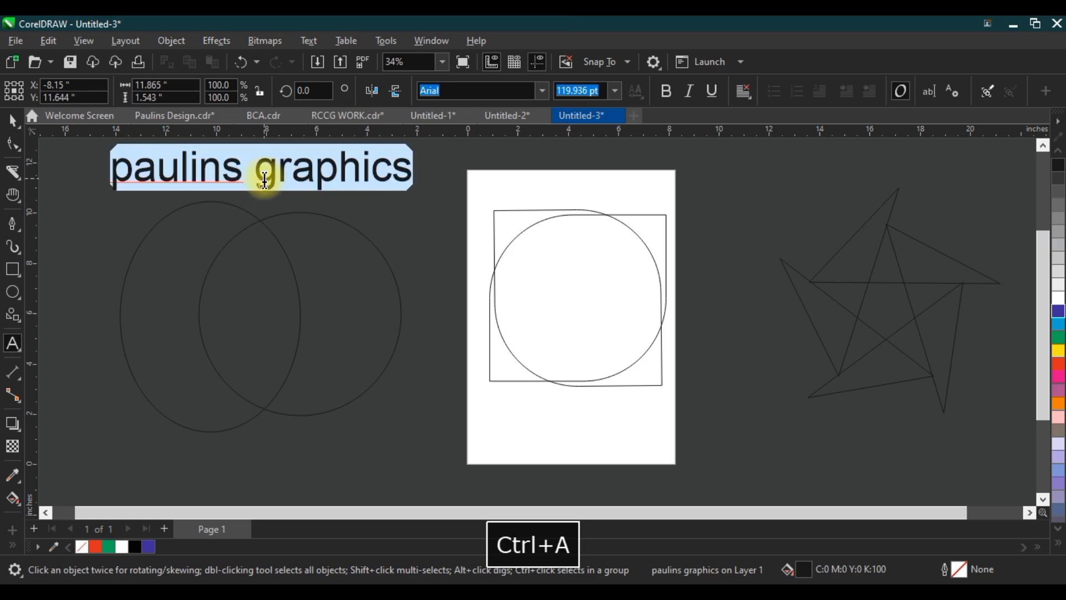
key(shift+F3)
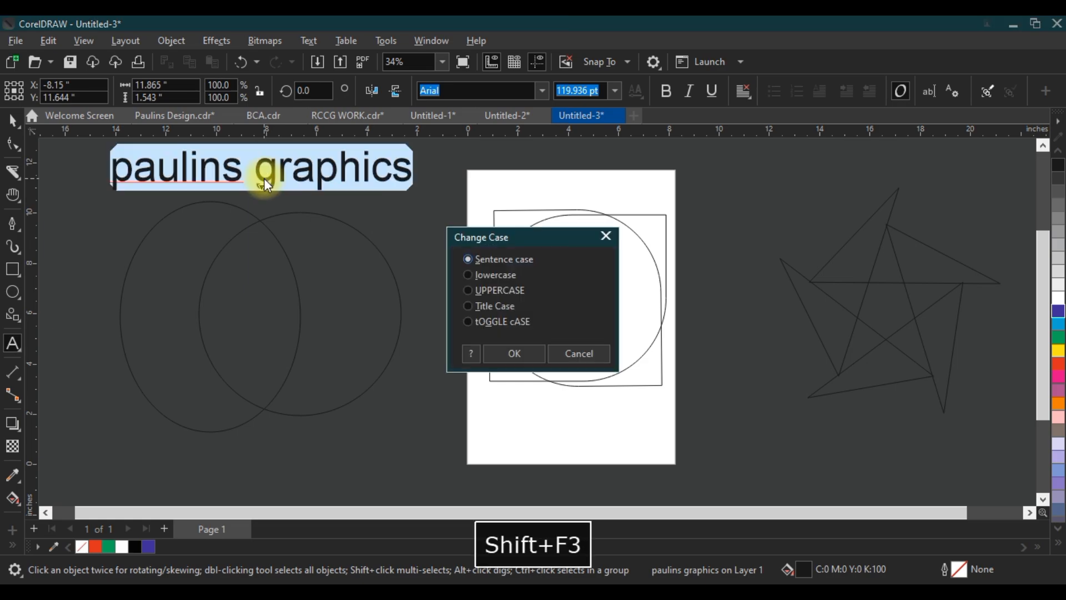
key(u)
key(Return)
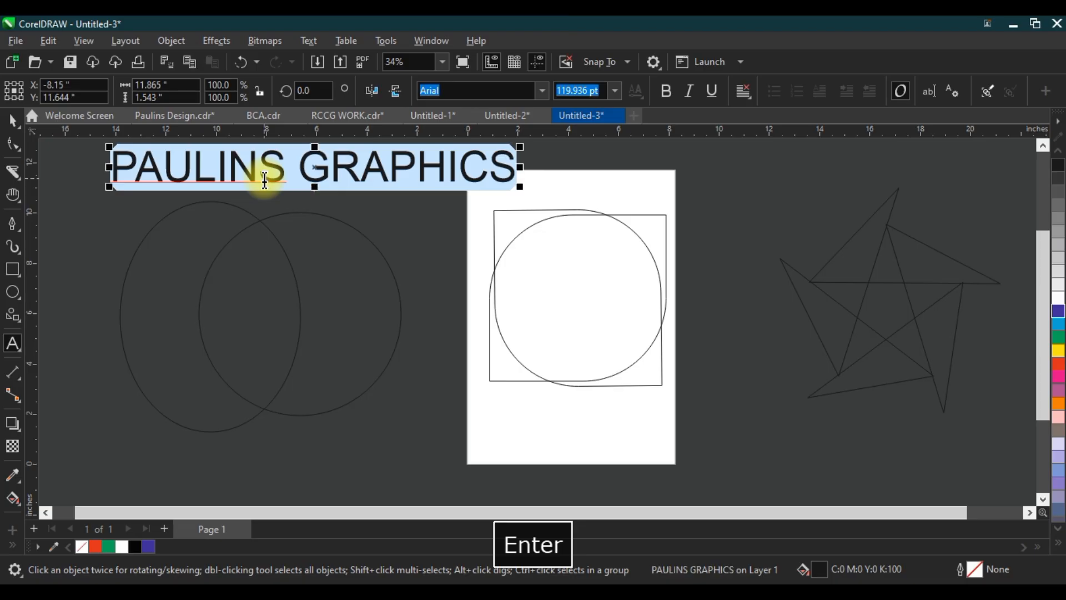
Move the text over the upper part of the page and the two overlapping shapes down to the page's lower edge
click(13, 121)
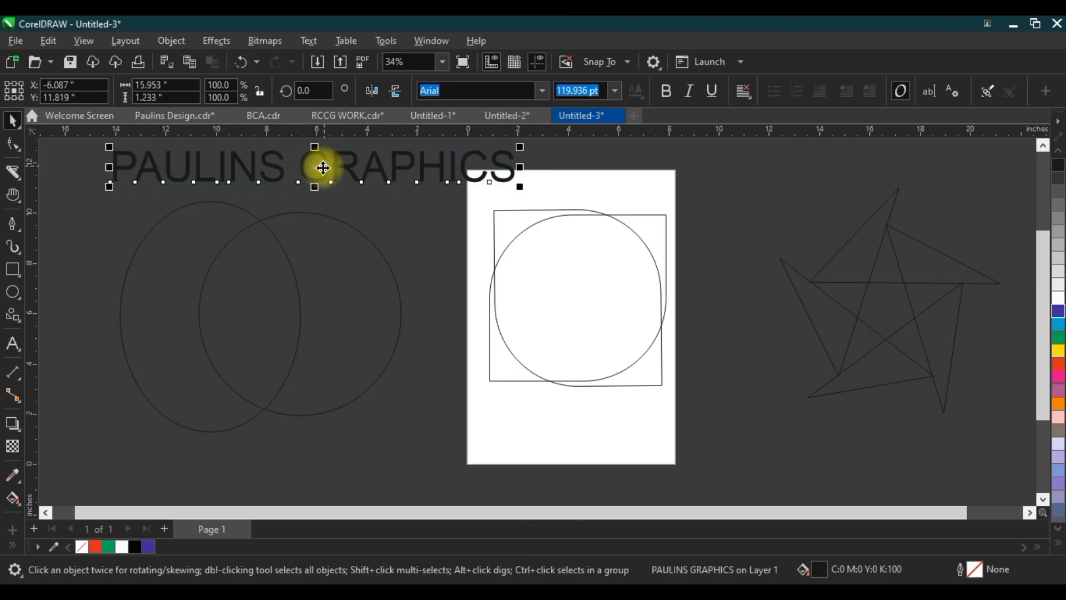
drag(323, 168, 523, 189)
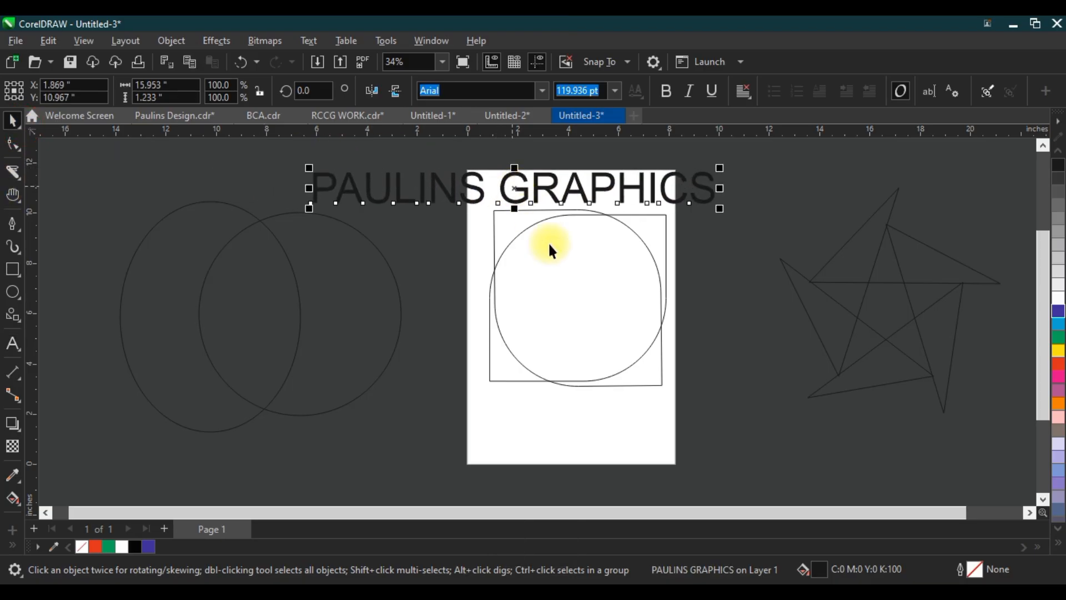
drag(463, 426, 700, 199)
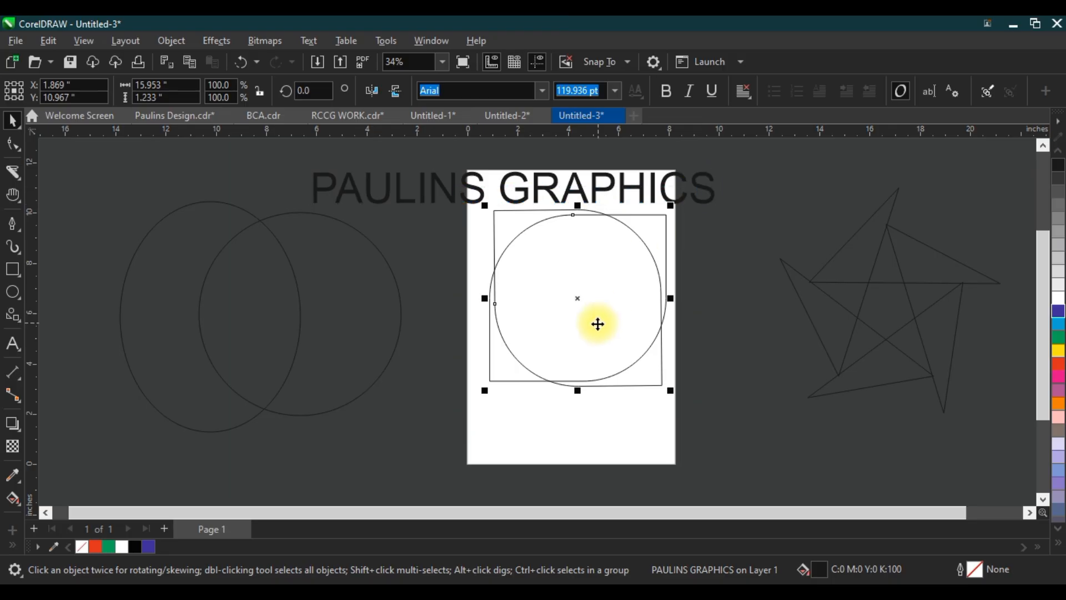
drag(580, 296, 568, 410)
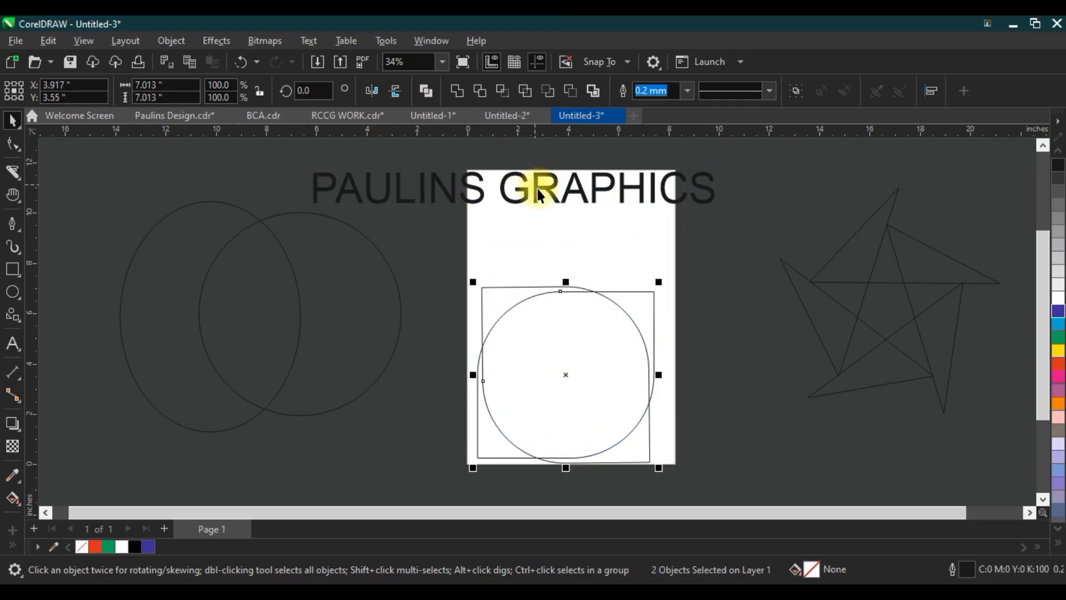
Break the PAULINS GRAPHICS text into two lines before the word GRAPHICS
click(389, 185)
double_click(506, 201)
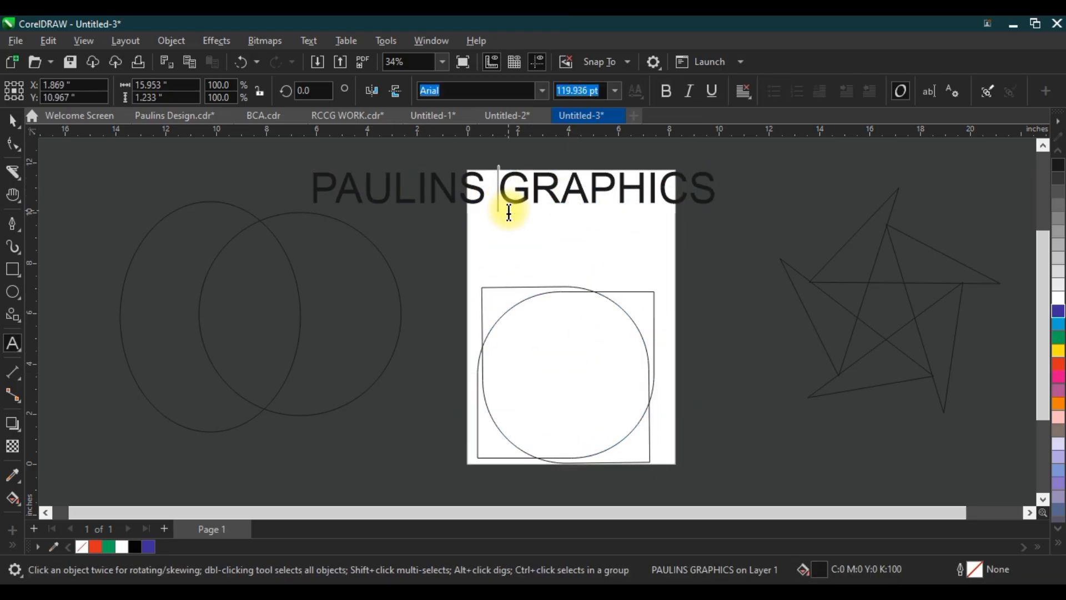
key(Return)
click(12, 119)
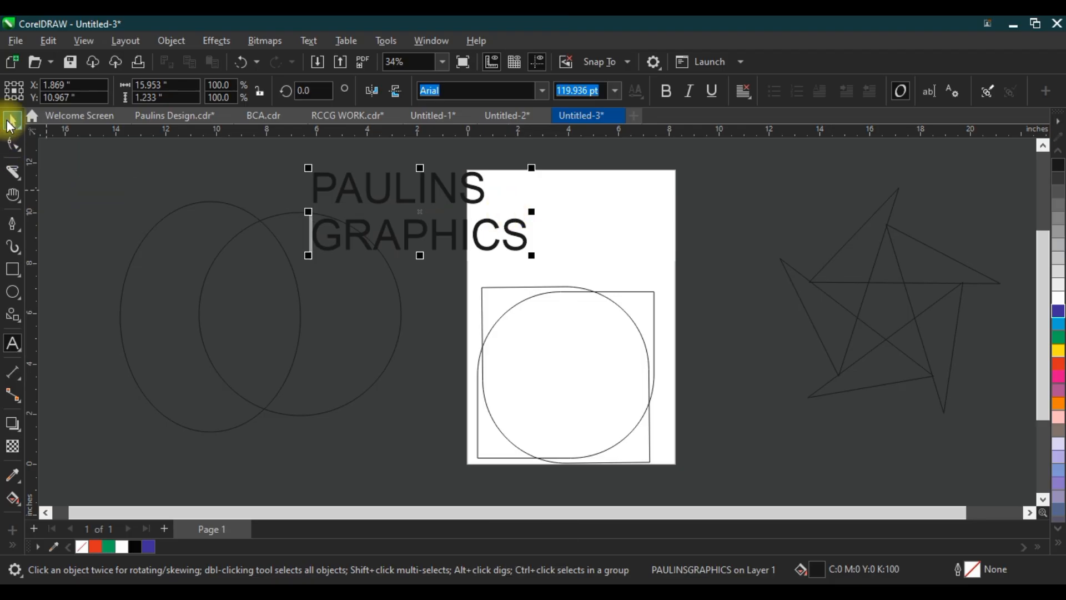
Place the two-line text on the page above the shapes, scale it to about 6.34 inches wide and center-align its lines
drag(414, 232, 571, 249)
drag(687, 183, 633, 203)
drag(514, 221, 542, 209)
click(748, 98)
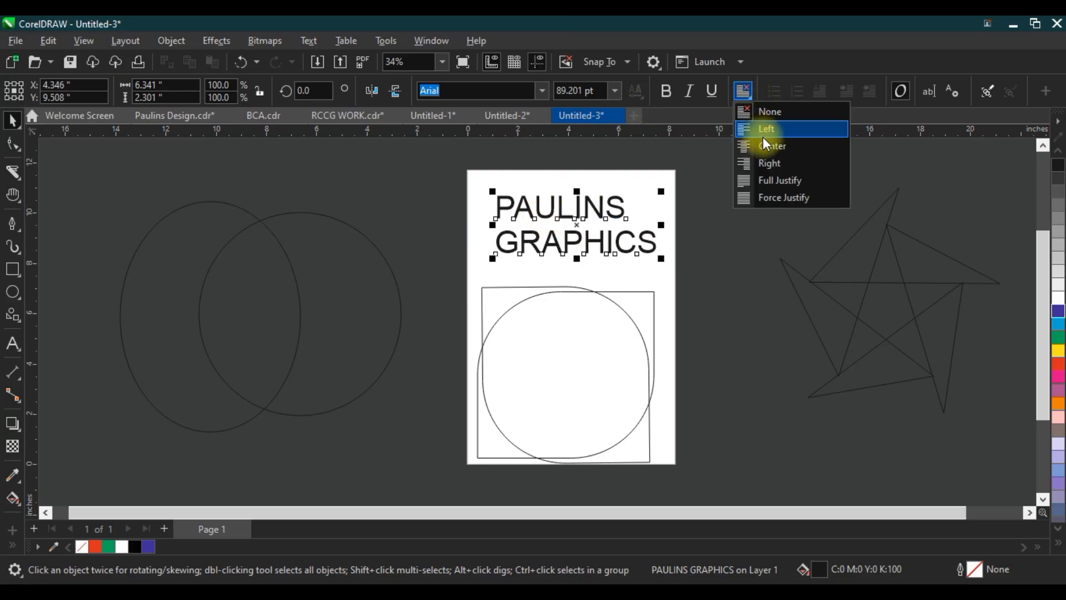
click(764, 142)
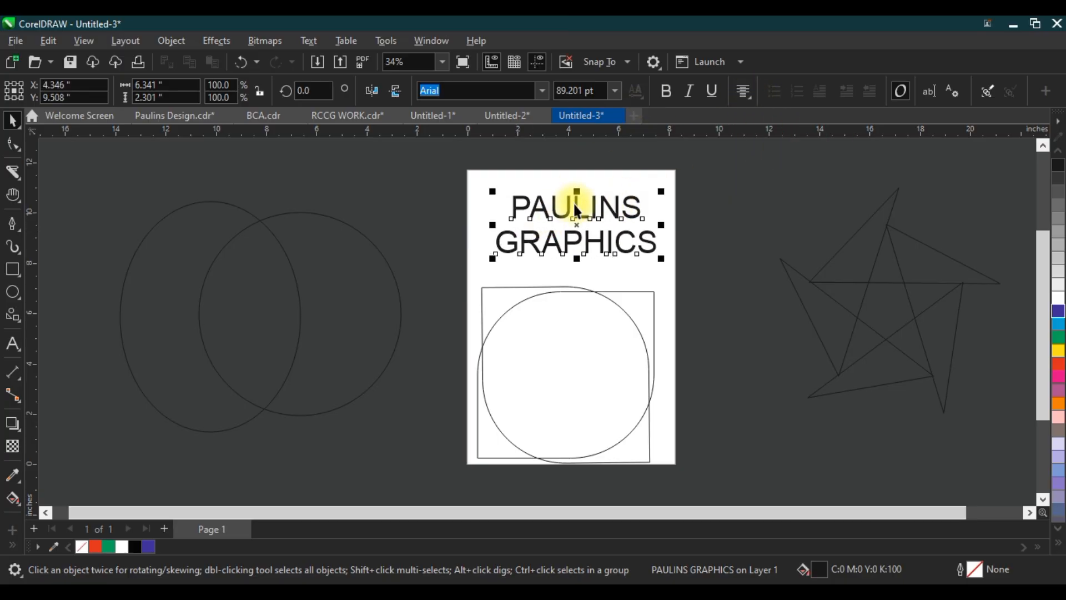
Set the text's font to Cheezy Snack DEMO and fit it at about 125.6 pt within the page above the shapes
click(538, 95)
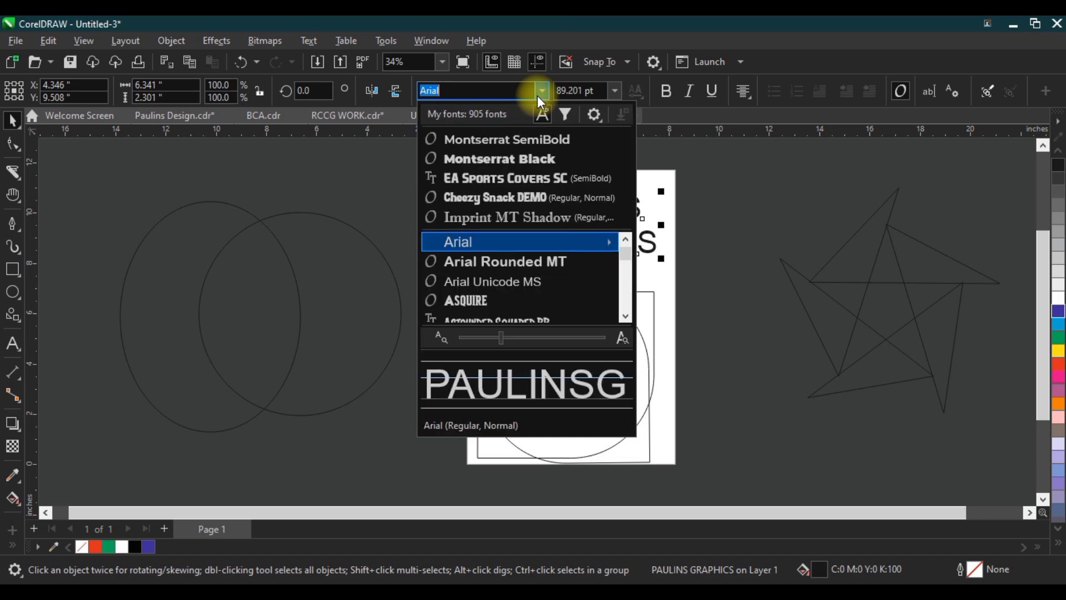
click(538, 195)
click(538, 196)
drag(507, 200, 545, 196)
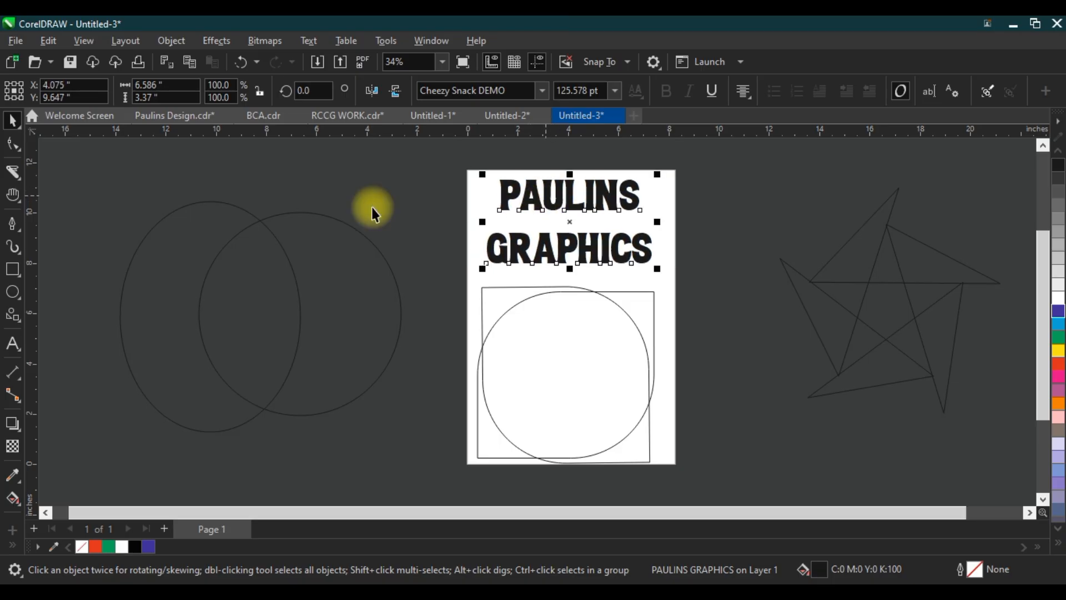
Tighten the line spacing between PAULINS and GRAPHICS with the Shape tool
click(13, 145)
click(485, 248)
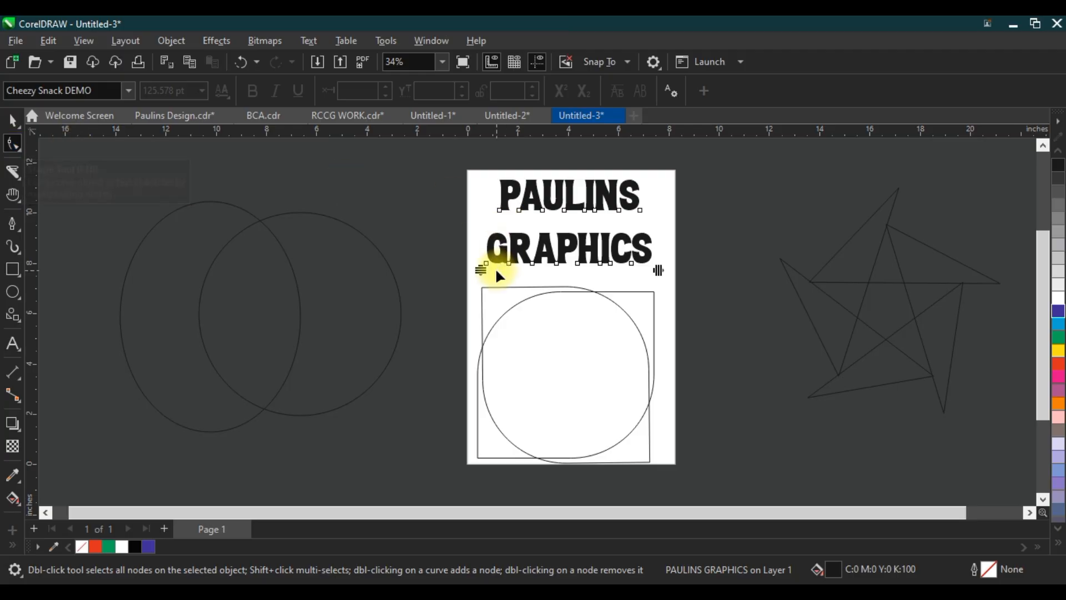
drag(482, 268, 477, 242)
click(12, 119)
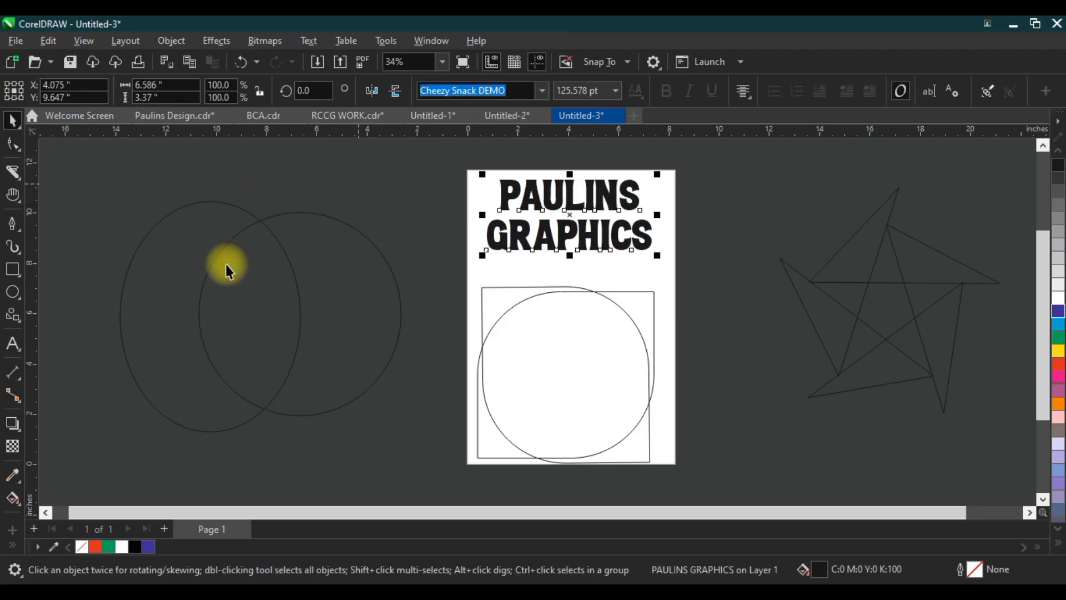
Cast a perspective drop shadow from the text's left side, and redirect it from the top edge downward at 270° with stretch about 99
click(13, 424)
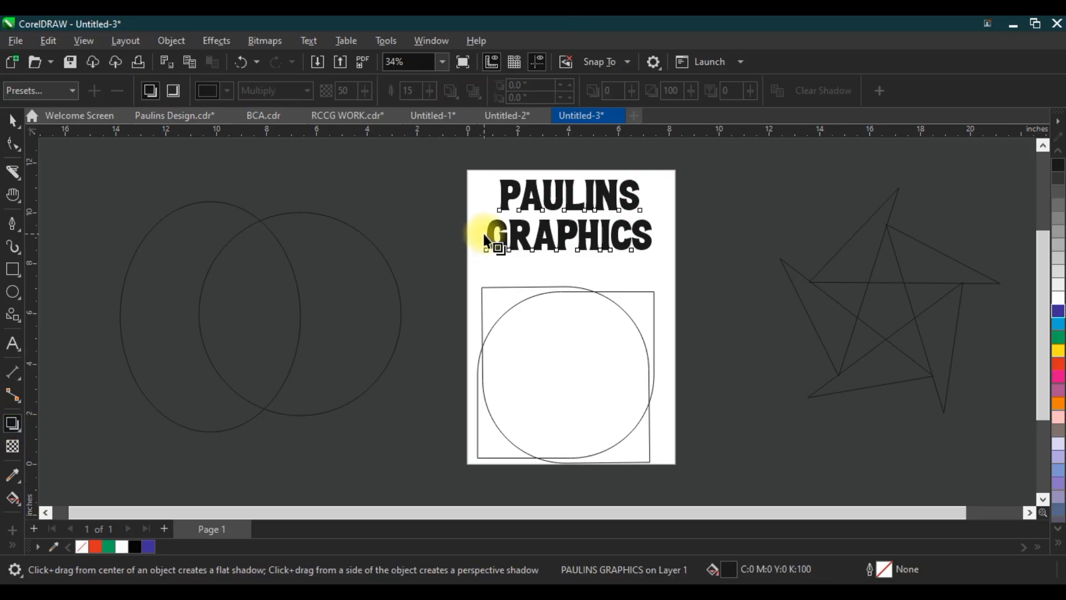
scroll(492, 239, up, 2)
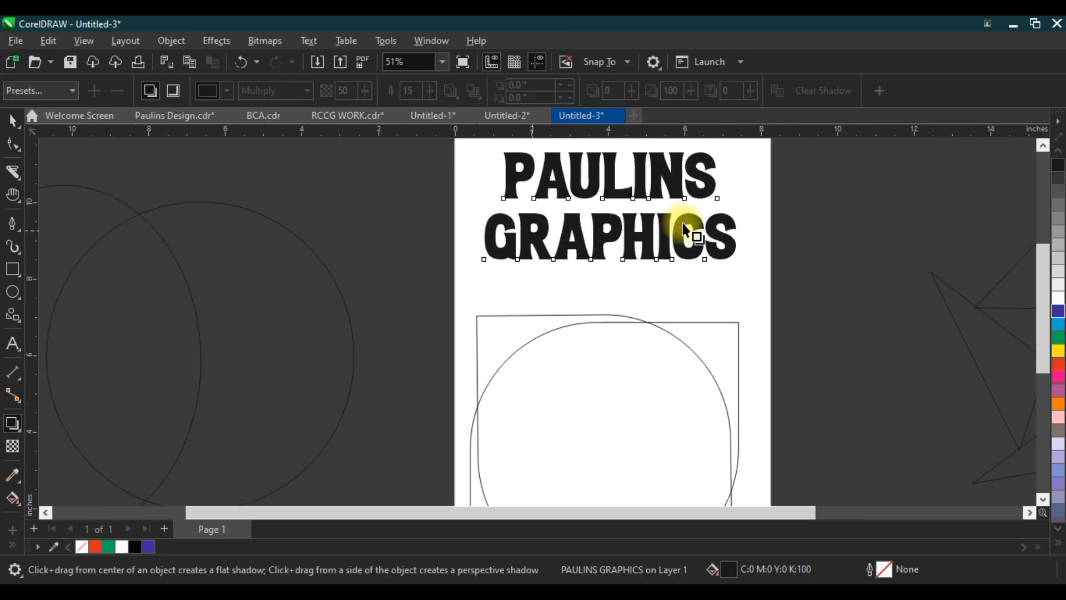
click(1042, 145)
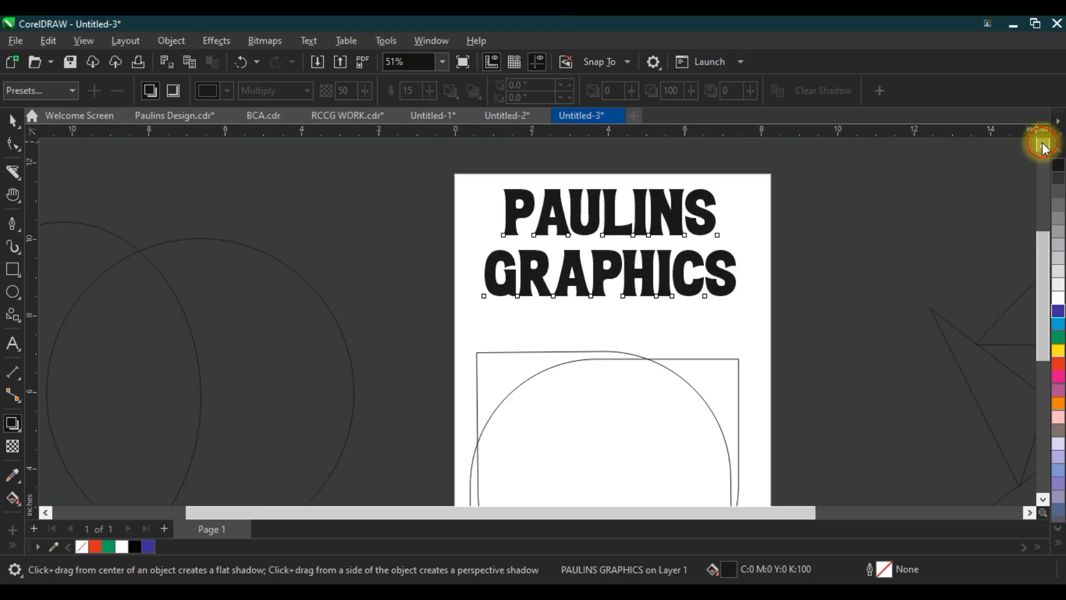
drag(489, 272, 758, 246)
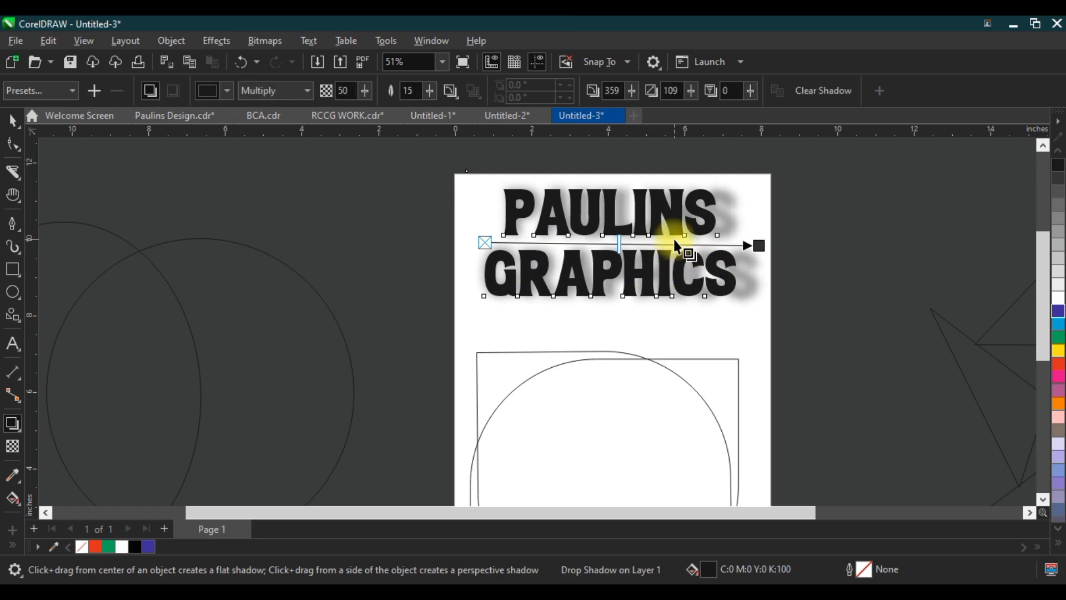
drag(639, 193, 612, 317)
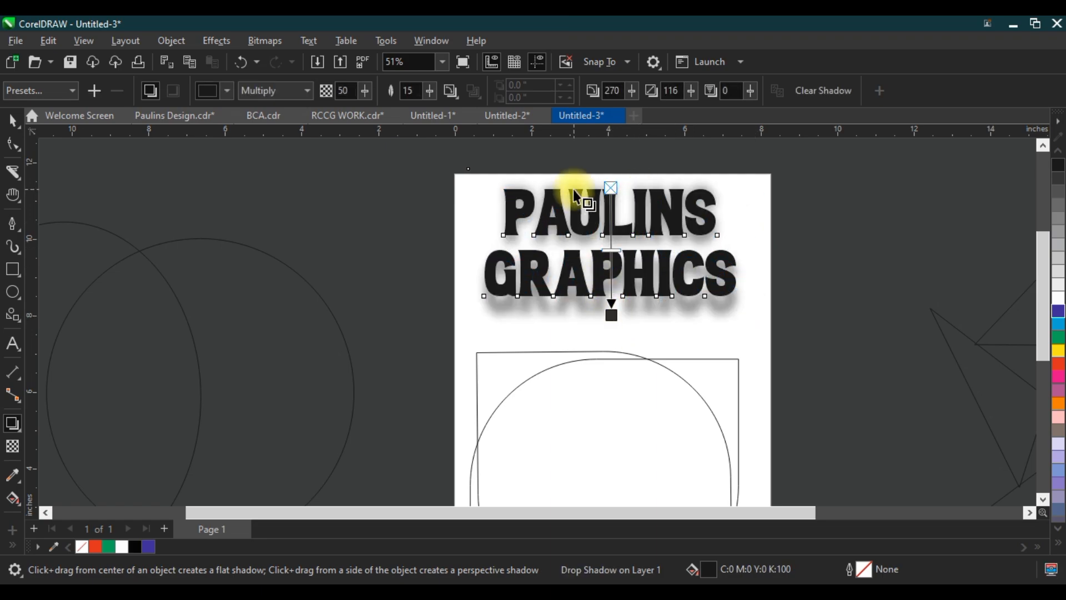
drag(573, 189, 611, 297)
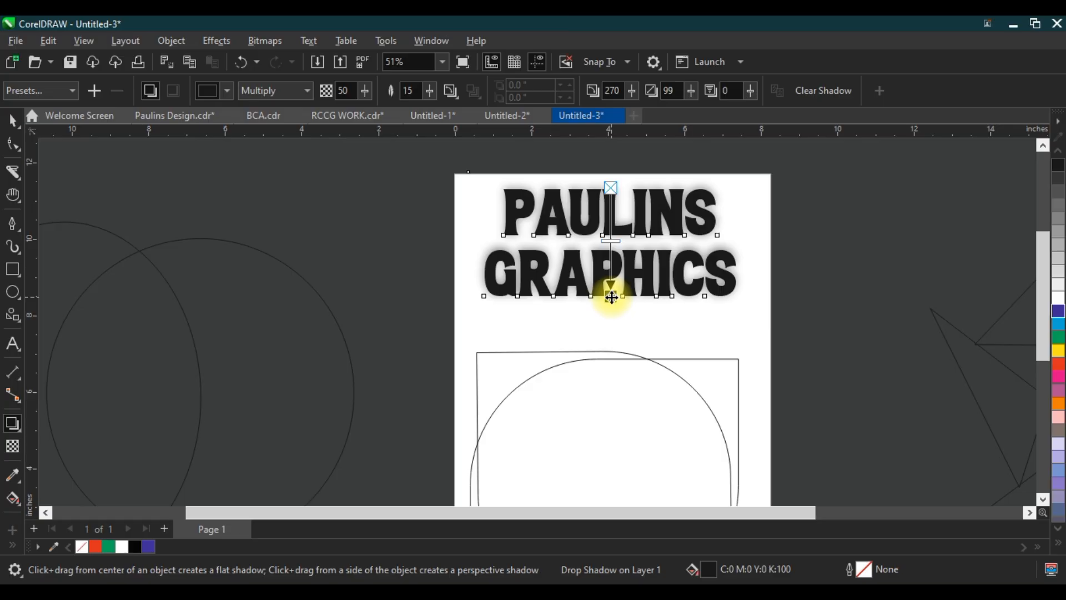
Apply the Perspective Top Right shadow preset to the text and cancel saving it as a custom preset
click(76, 85)
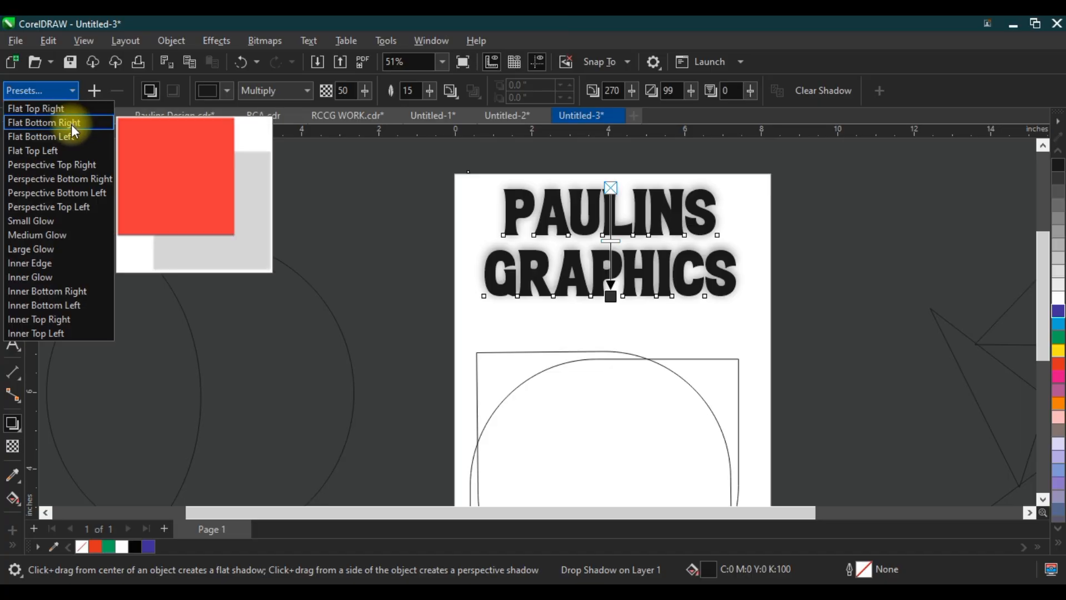
click(75, 168)
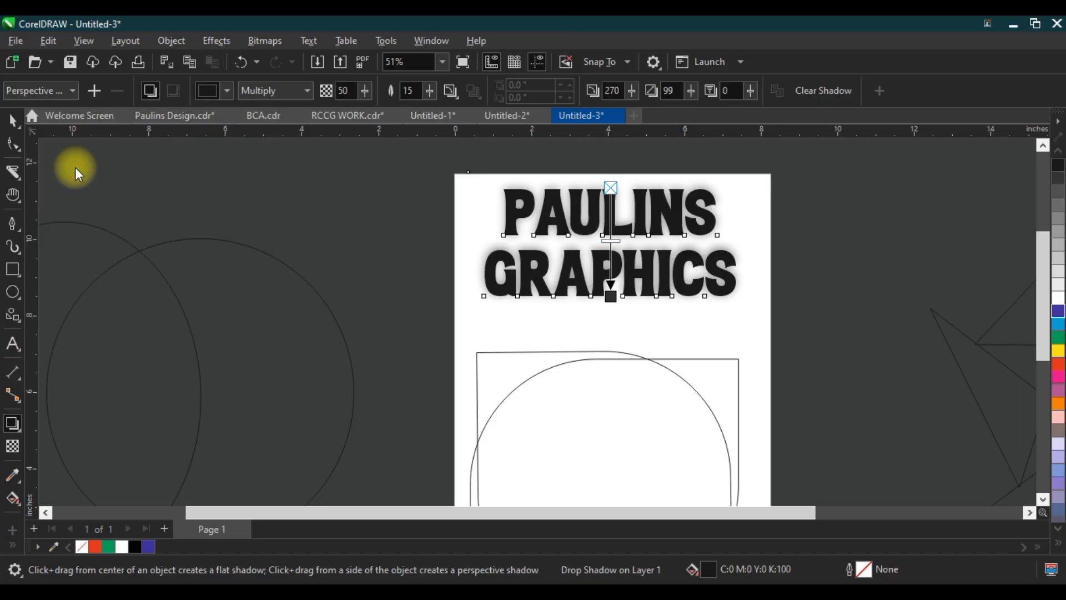
click(94, 91)
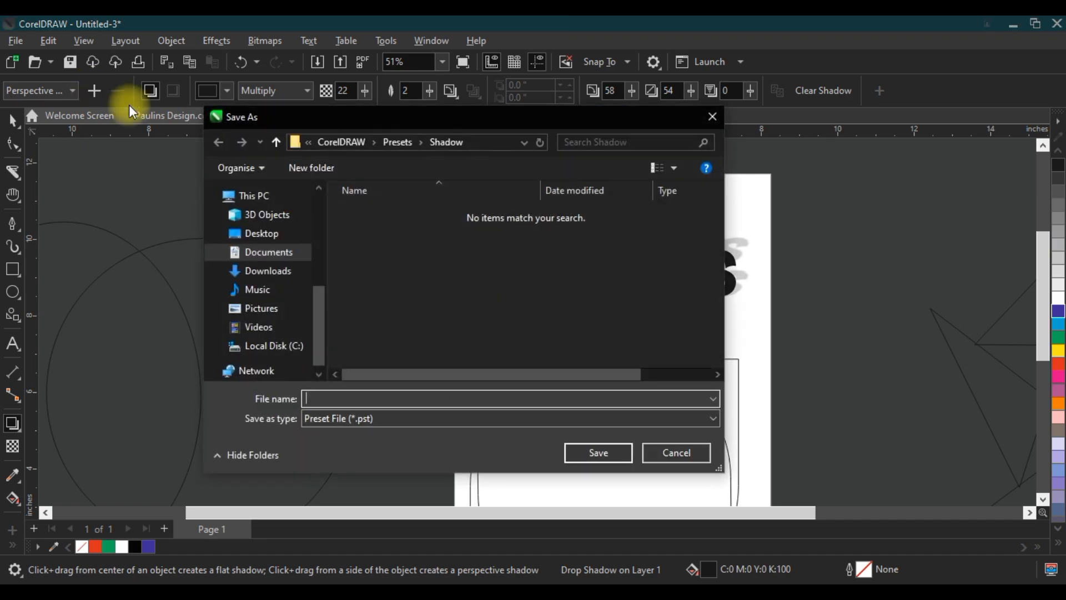
click(675, 453)
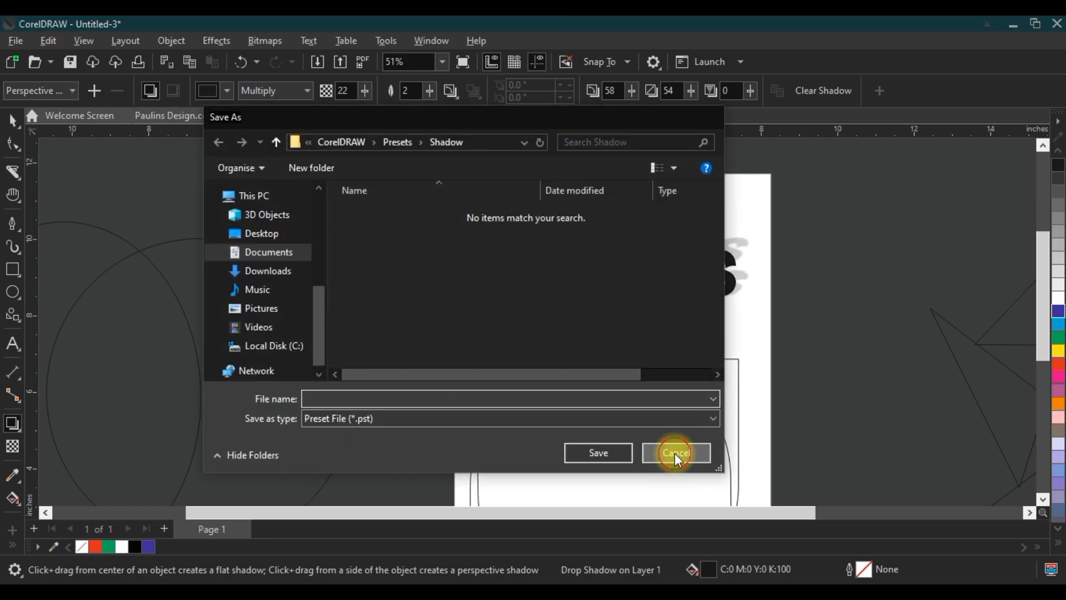
Pull the shadow upward to about 75° with stretch about 105, adjust its end slightly, and clear the shadow from the text
drag(647, 233, 640, 184)
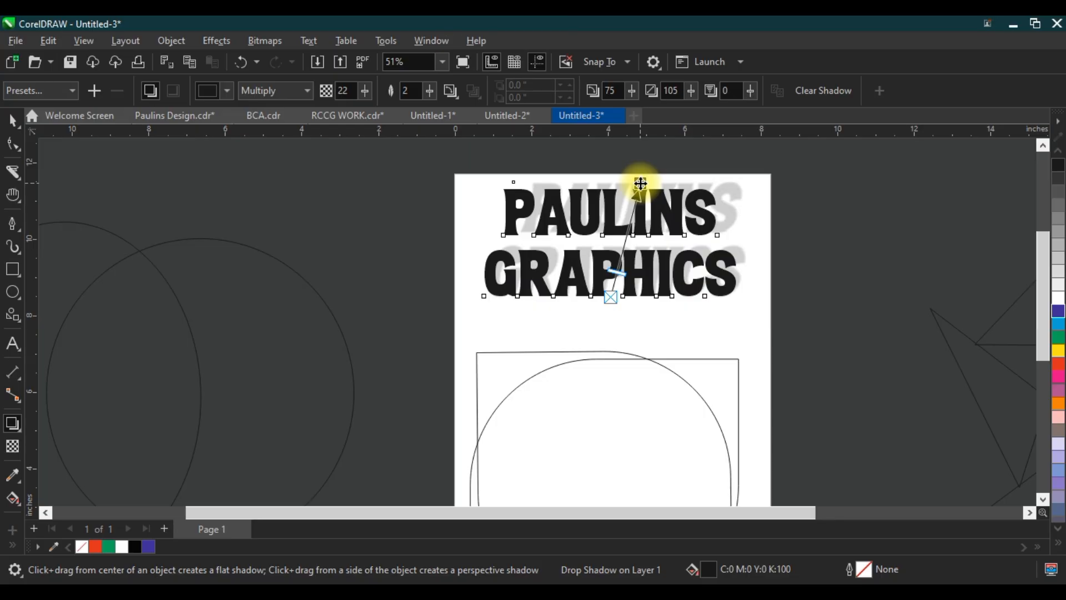
drag(641, 183, 631, 189)
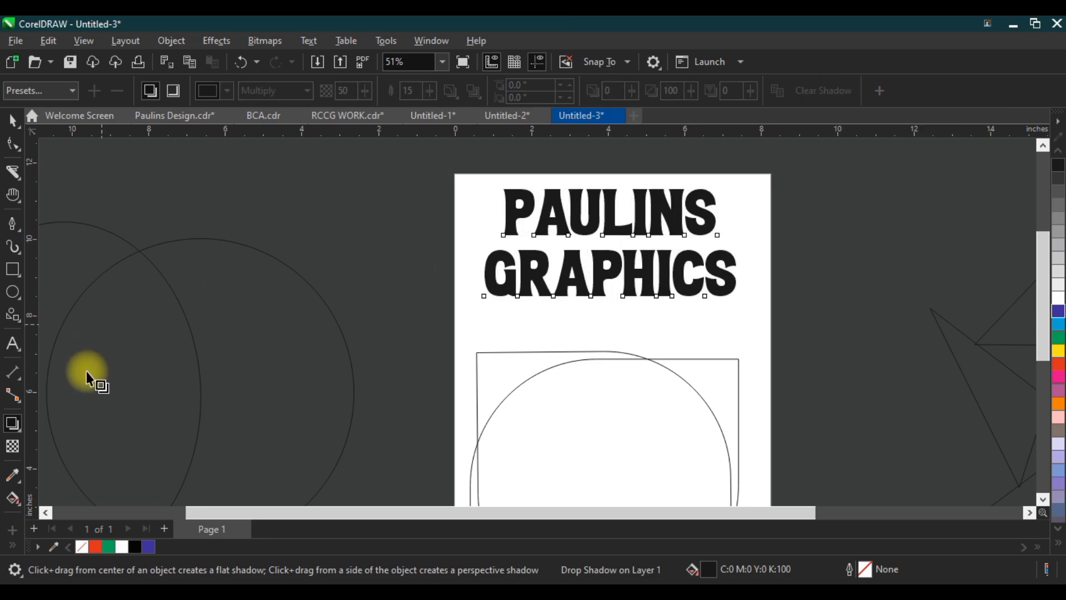
click(12, 121)
key(space)
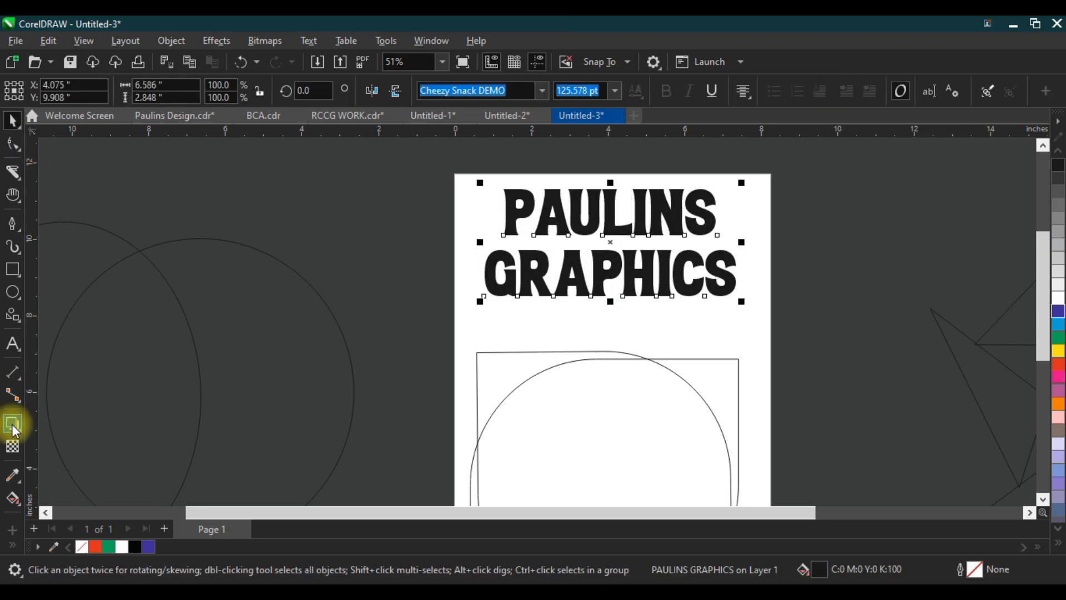
Apply a one-step outward contour of about 0.3 inch around the PAULINS GRAPHICS text with the Contour tool
click(21, 432)
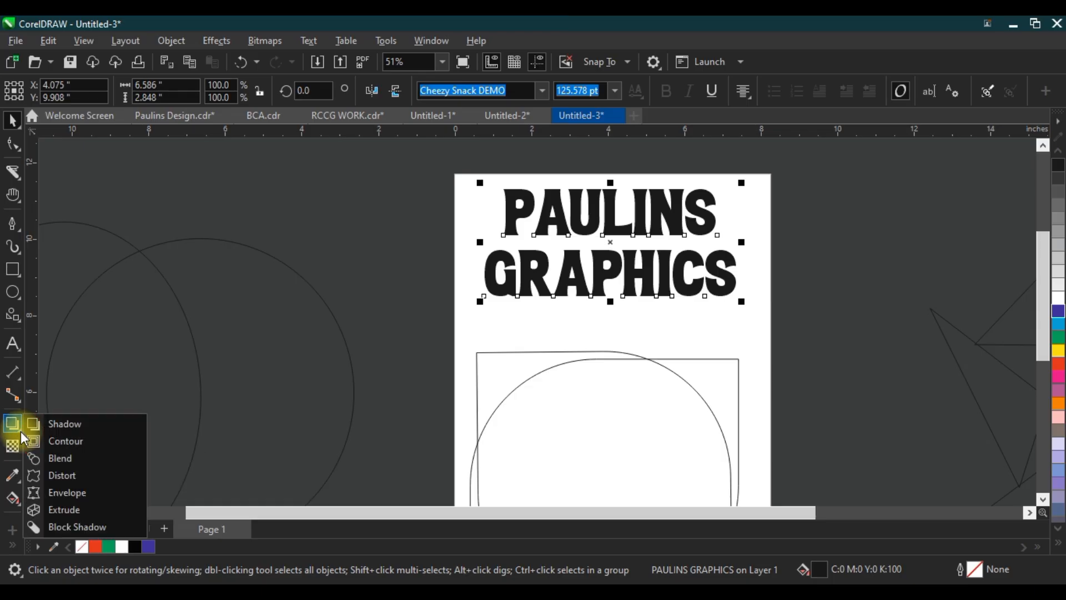
click(81, 442)
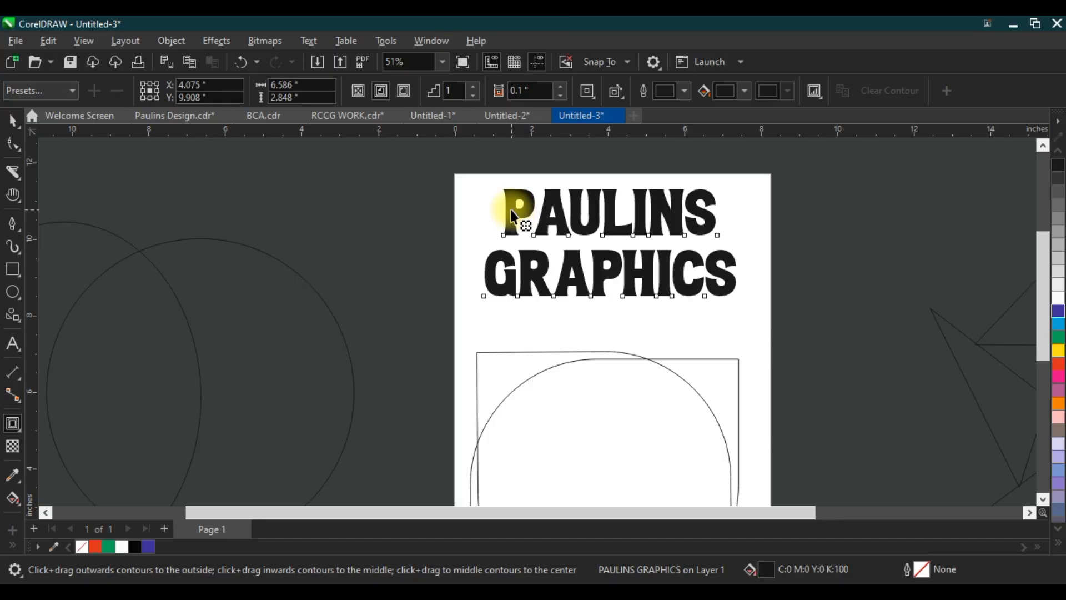
drag(473, 202, 491, 255)
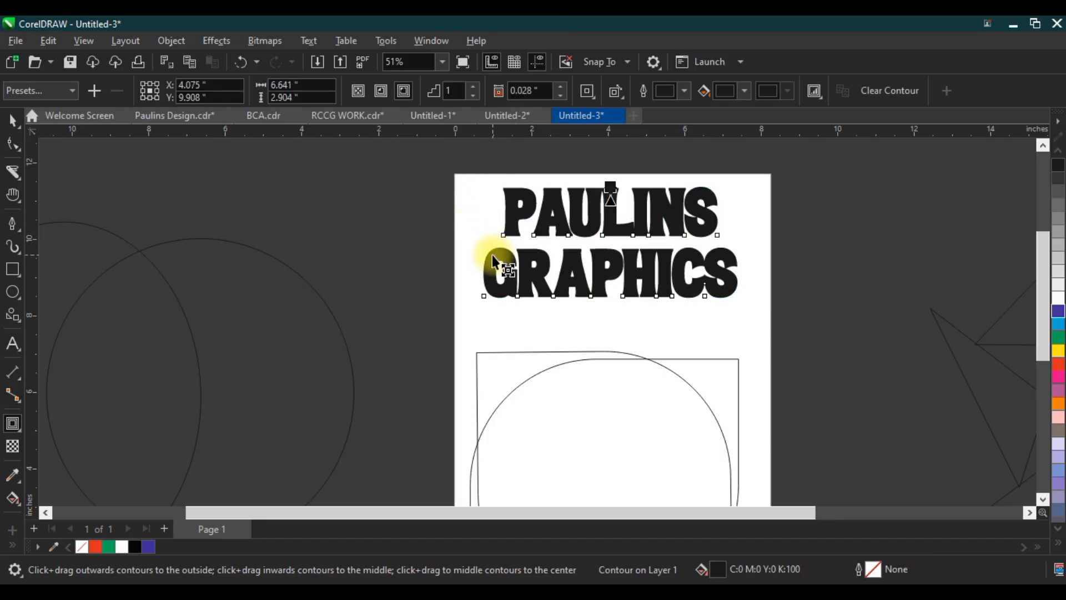
key(ctrl+z)
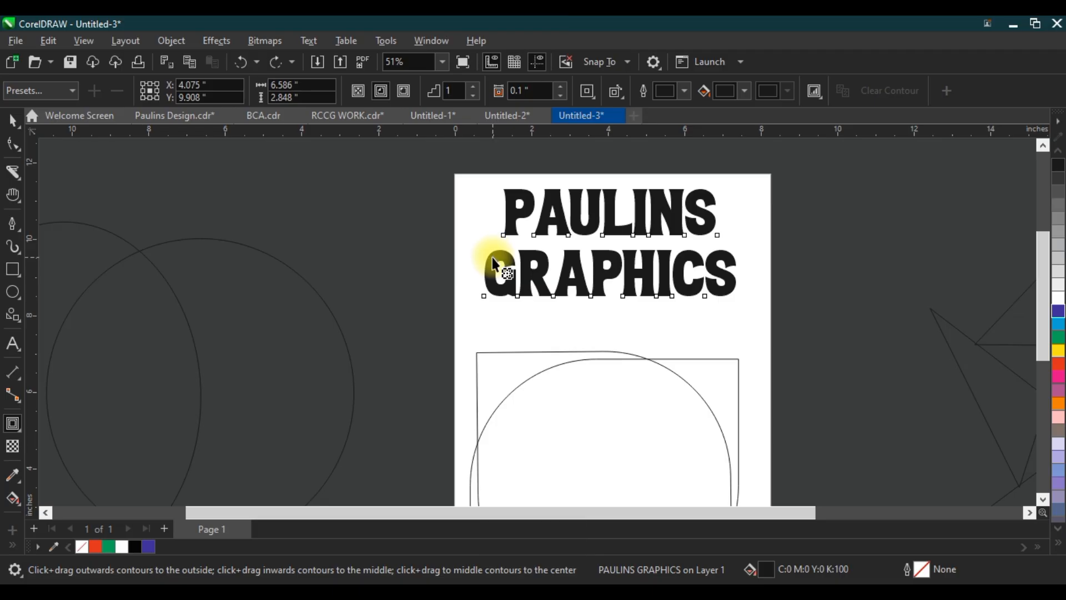
drag(493, 258, 476, 289)
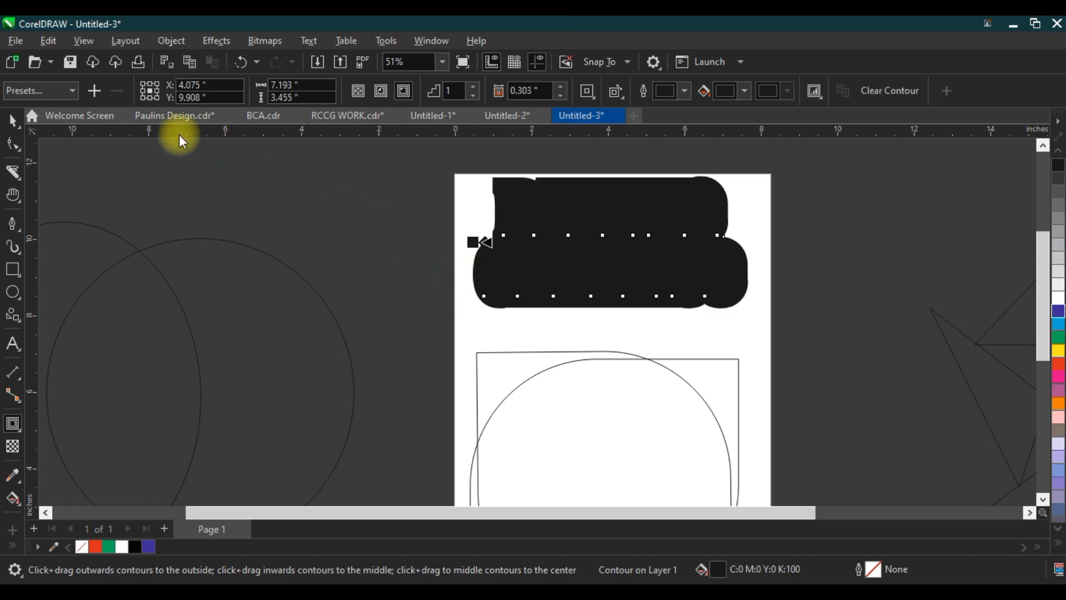
Break the contour group apart so the outer shape and the text become separate objects
click(12, 119)
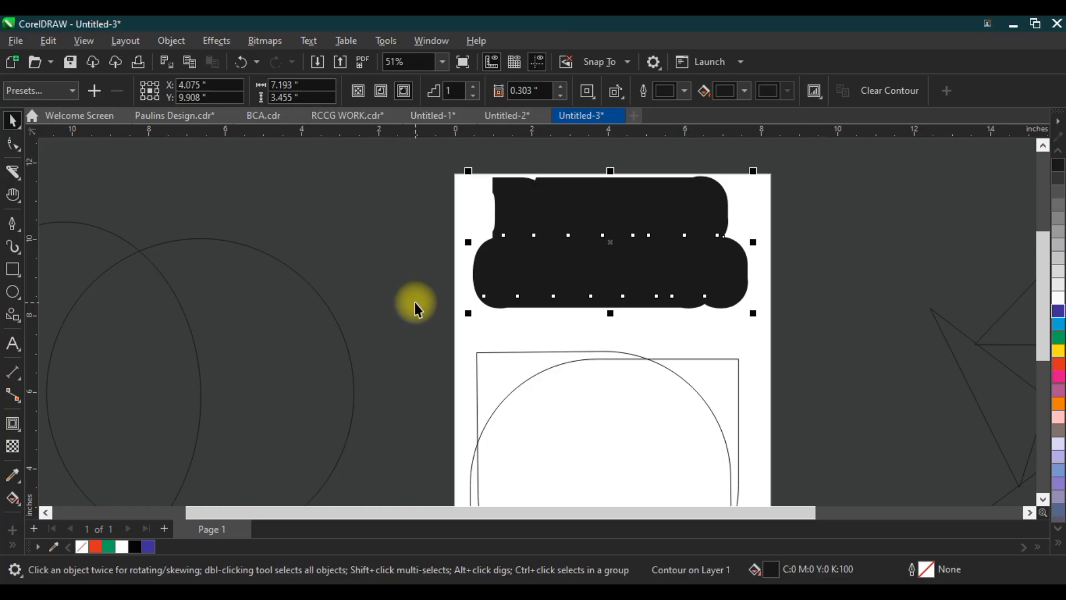
key(ctrl+k)
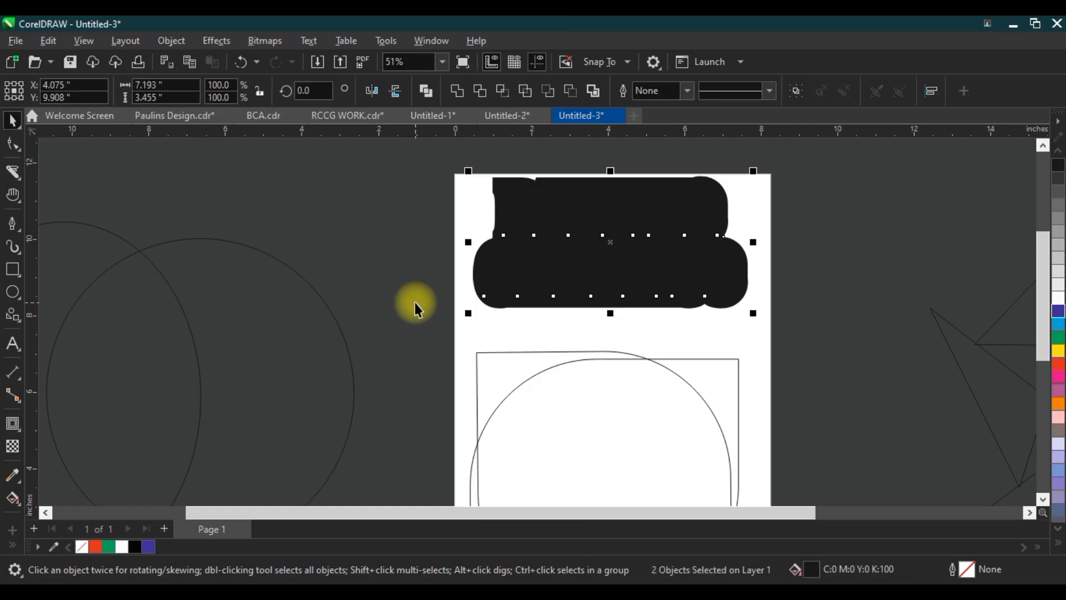
key(ctrl+k)
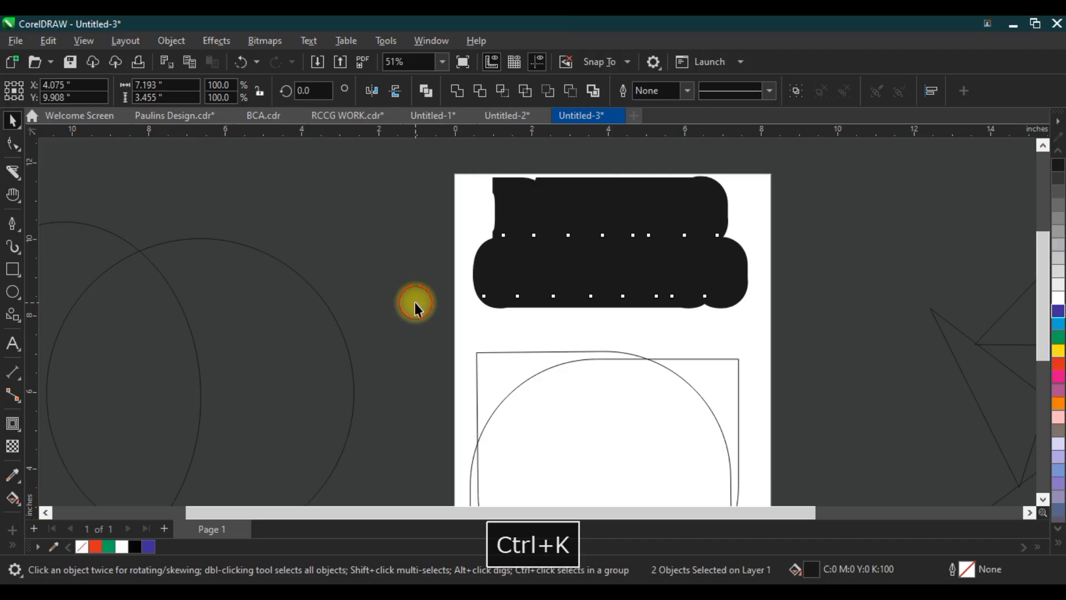
Fill the PAULINS GRAPHICS text with yellow
click(521, 281)
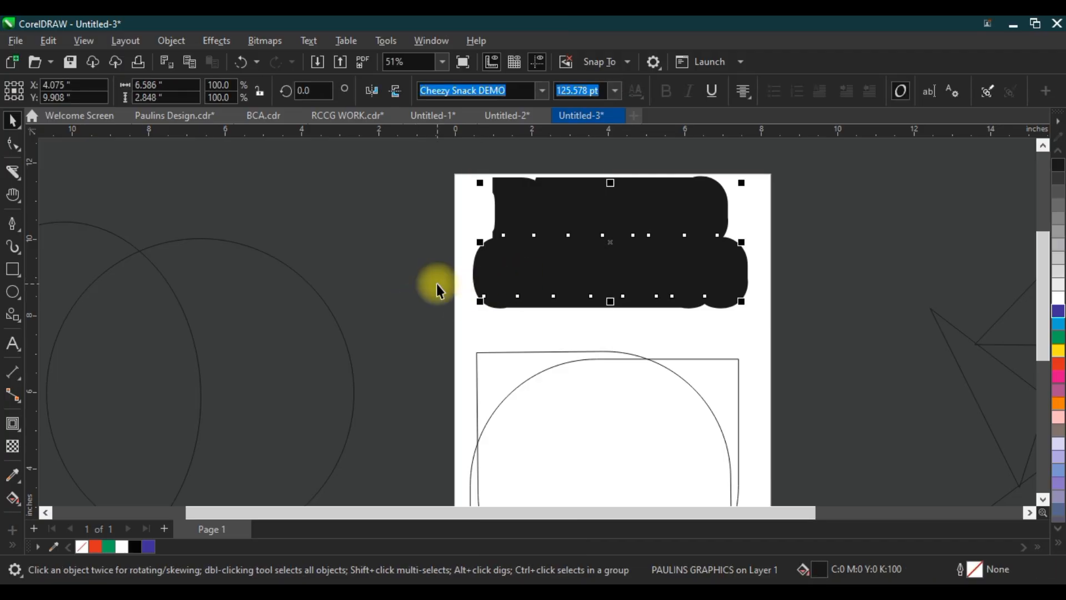
click(1058, 349)
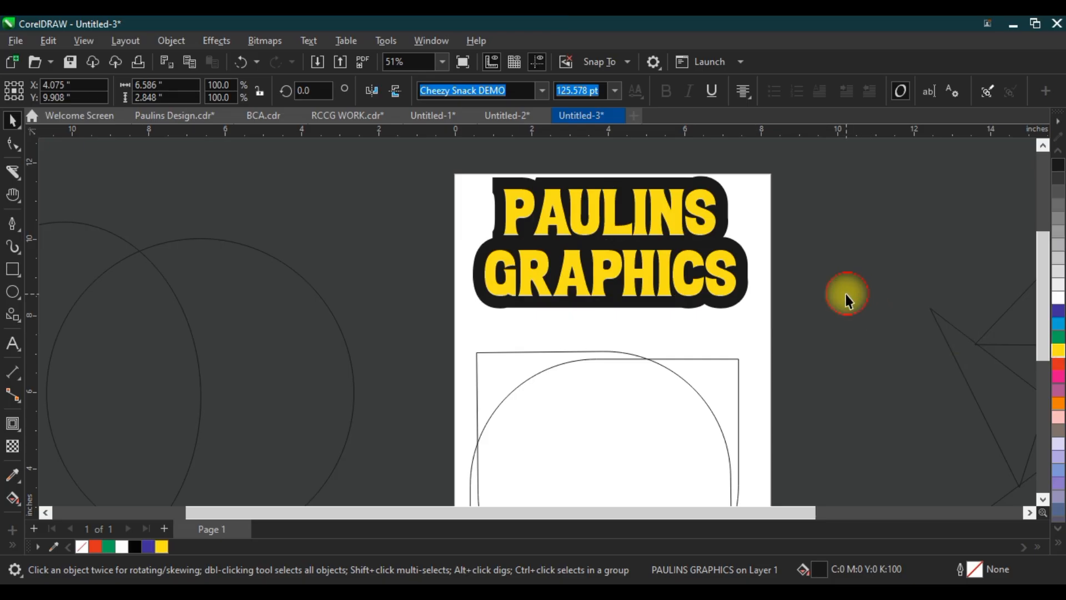
click(848, 300)
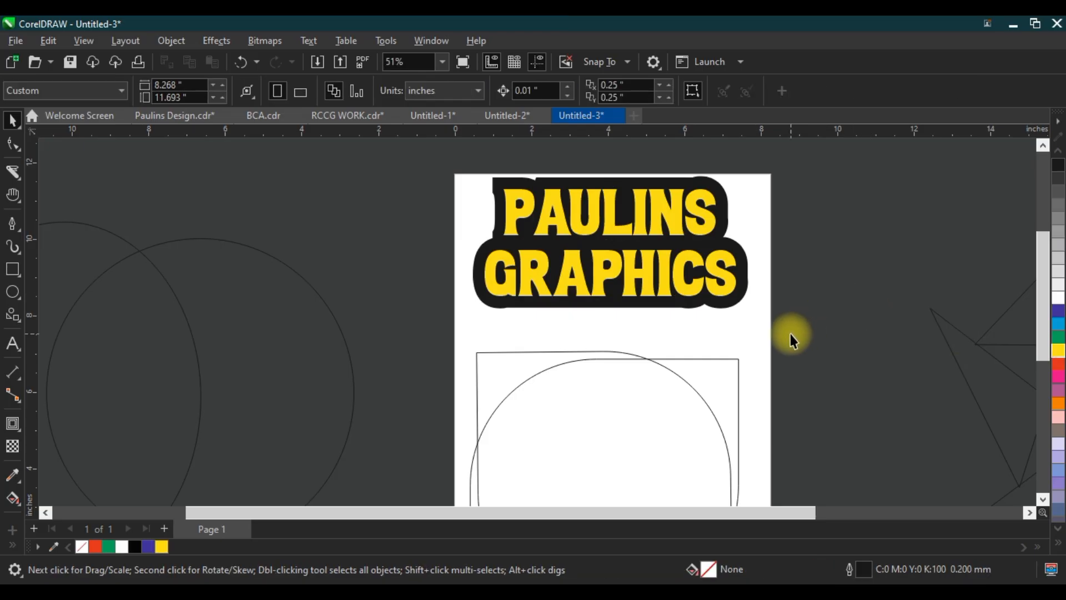
Fill the contour shape behind the text with red and give it a black outline
click(739, 290)
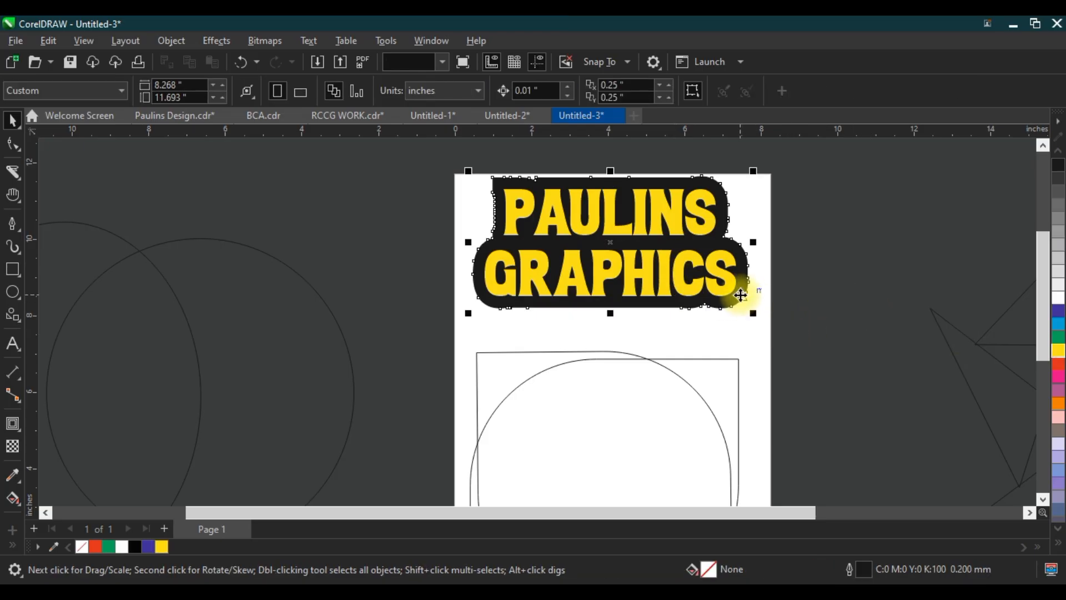
click(1058, 364)
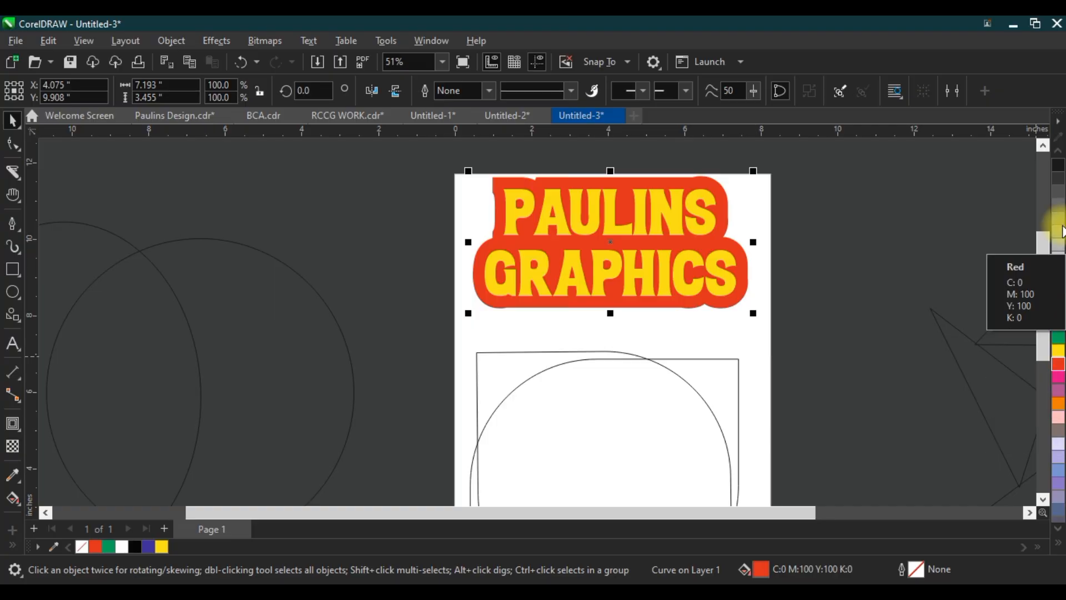
right_click(1057, 164)
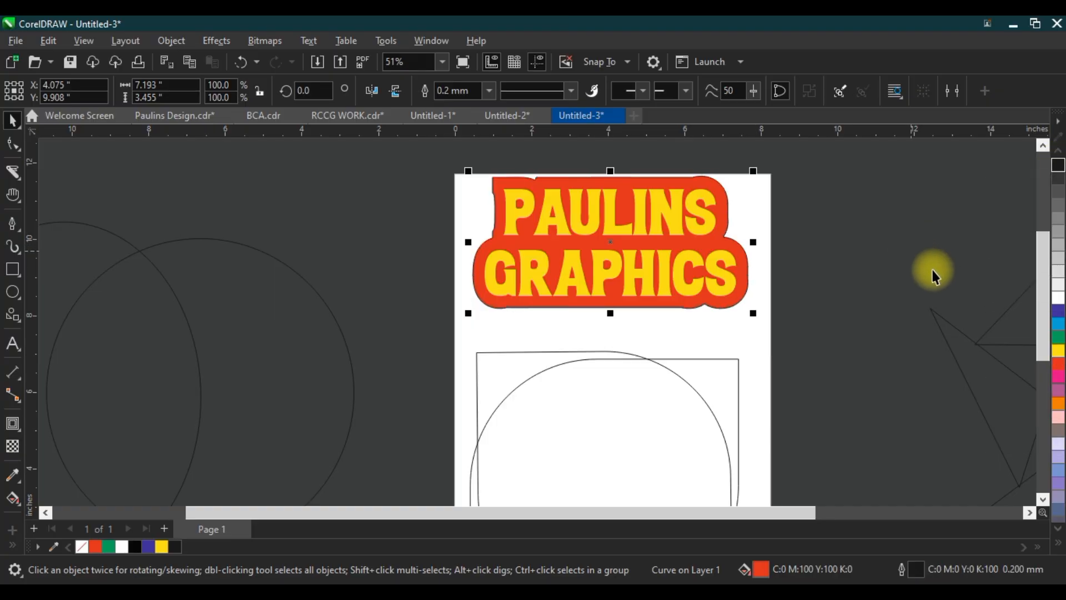
Fill the contour shape with black and color its outline yellow
click(1058, 165)
right_click(1059, 350)
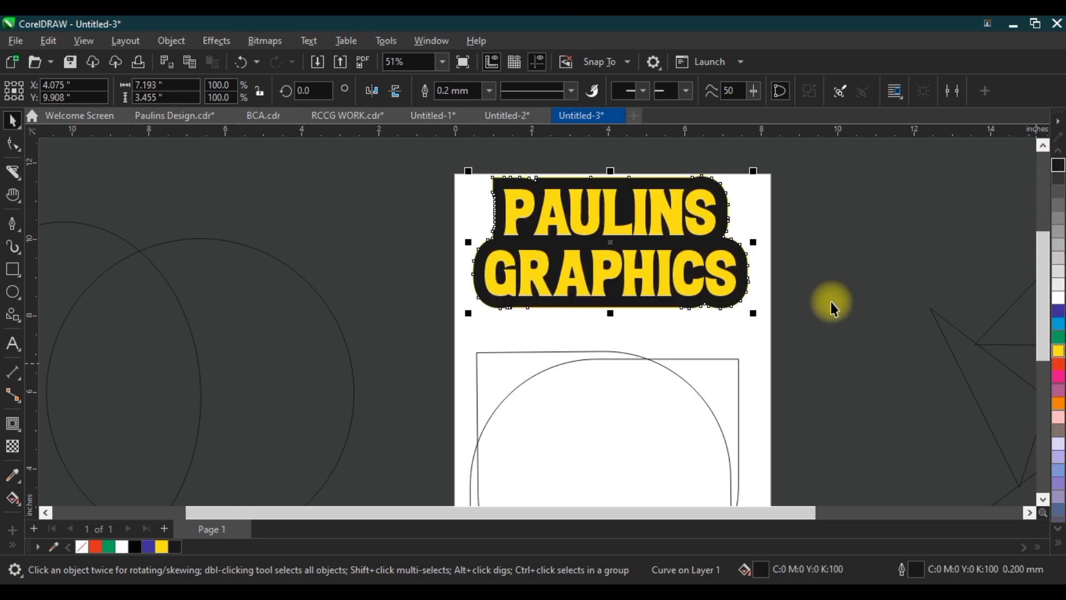
click(760, 294)
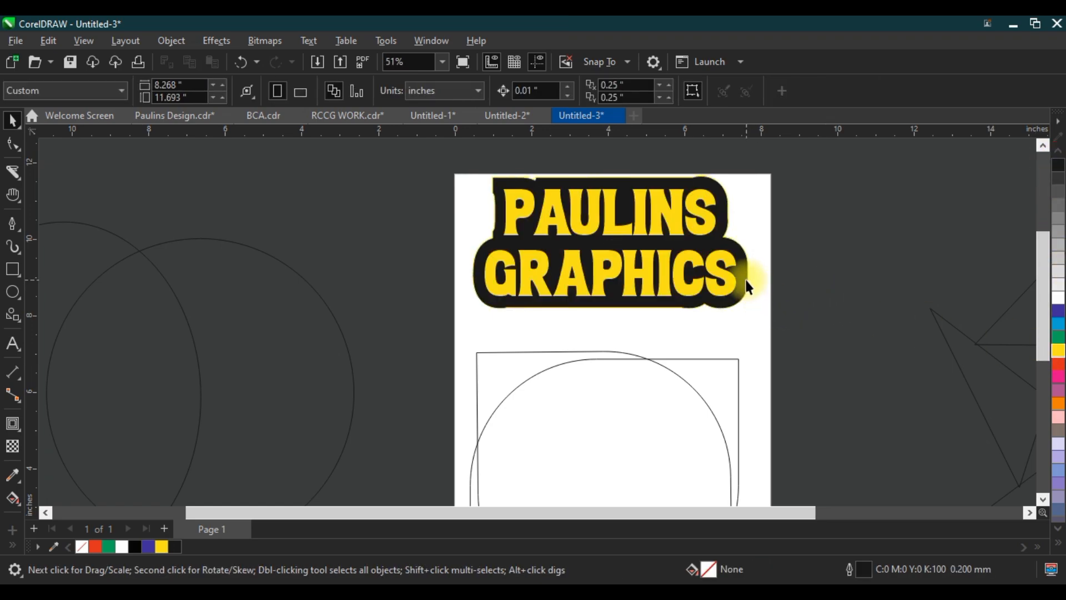
Remove the contour shape's outline and move the shape off the page into the empty area on the left
click(748, 280)
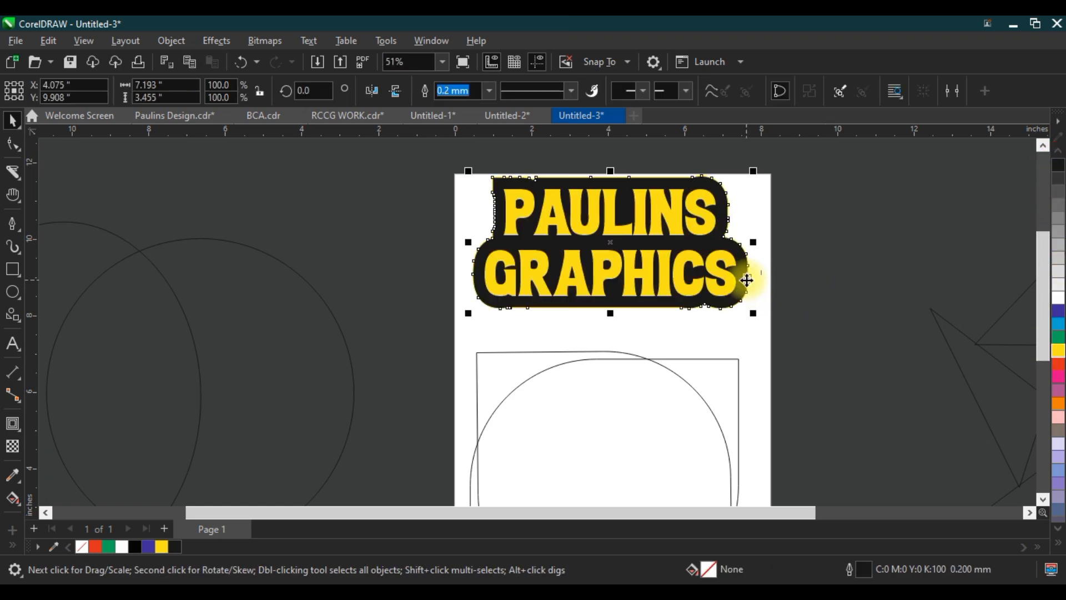
right_click(1058, 166)
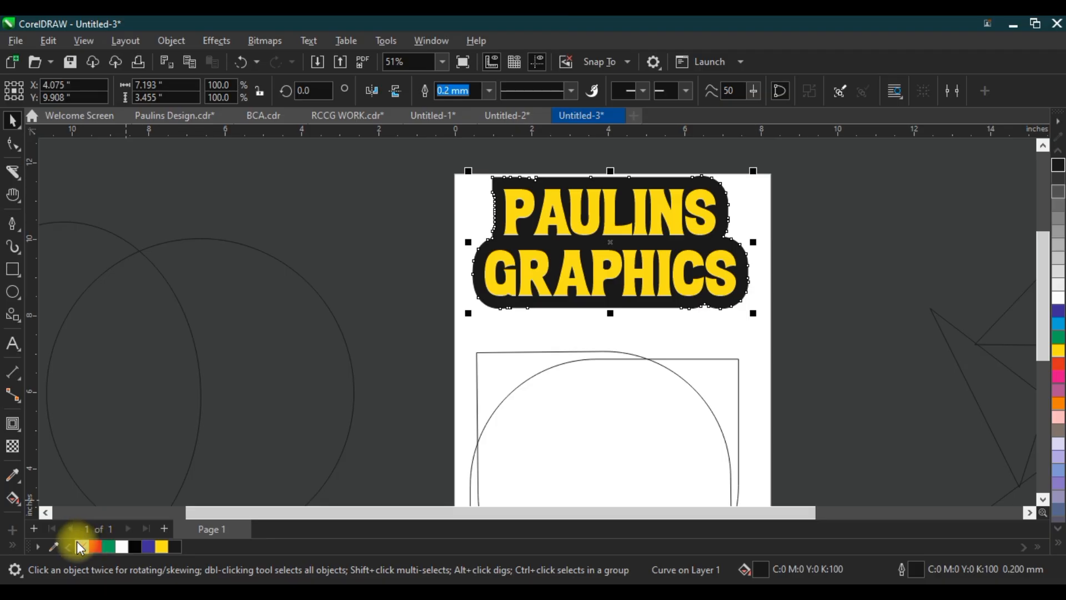
click(334, 236)
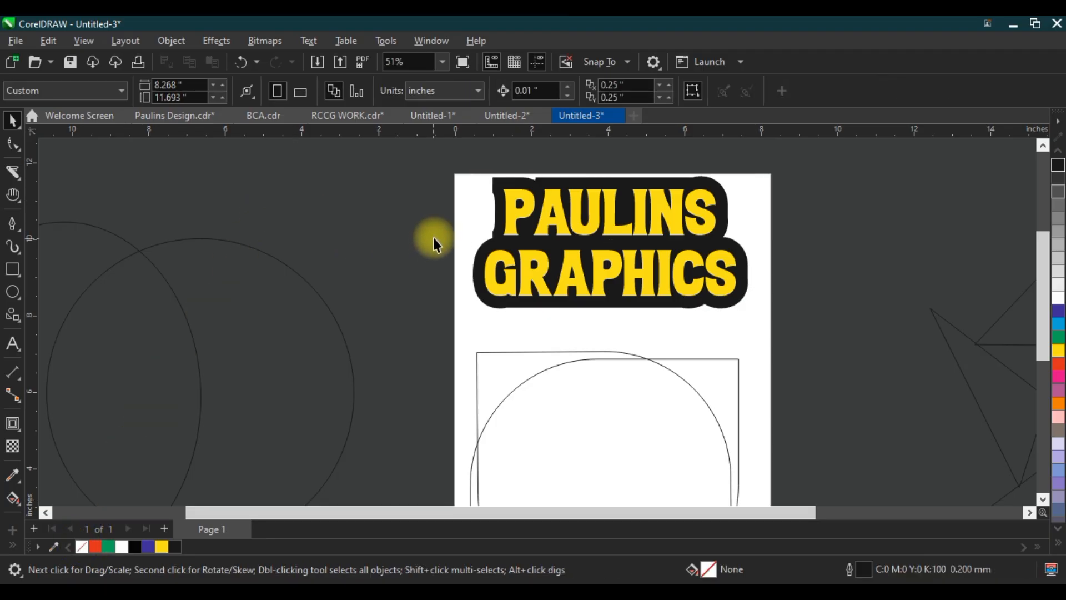
click(500, 240)
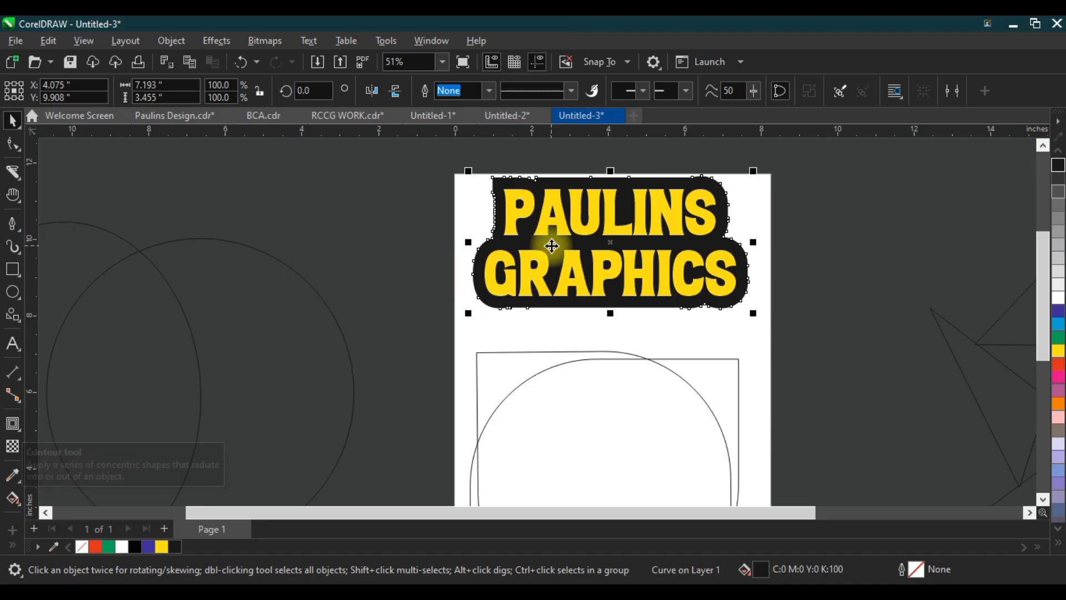
drag(605, 239, 339, 256)
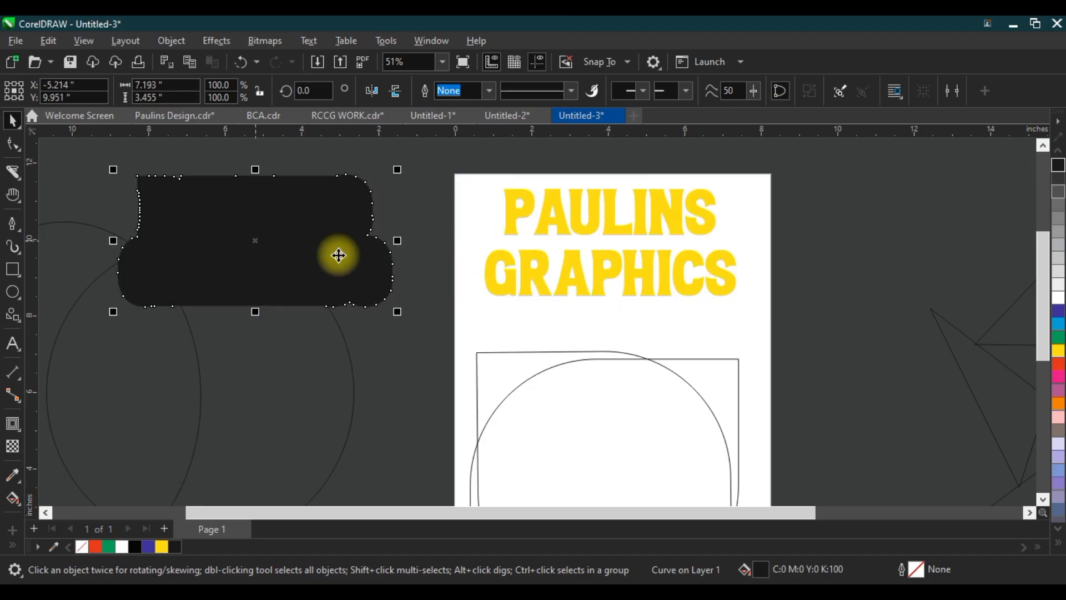
Fill the PAULINS GRAPHICS text with black and delete the detached contour shape
click(494, 262)
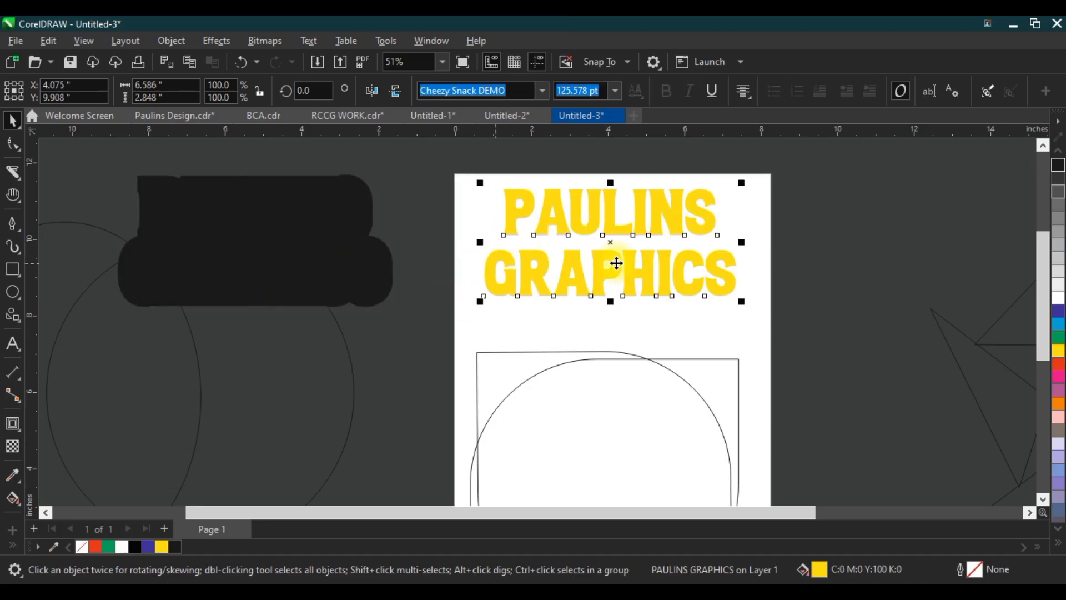
click(1054, 177)
click(364, 278)
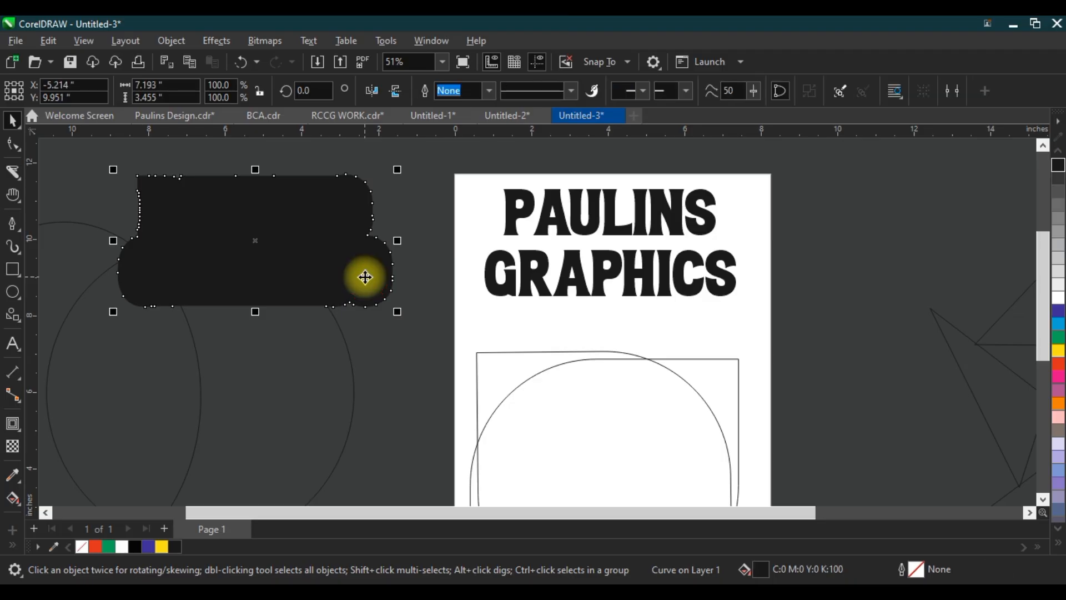
key(Delete)
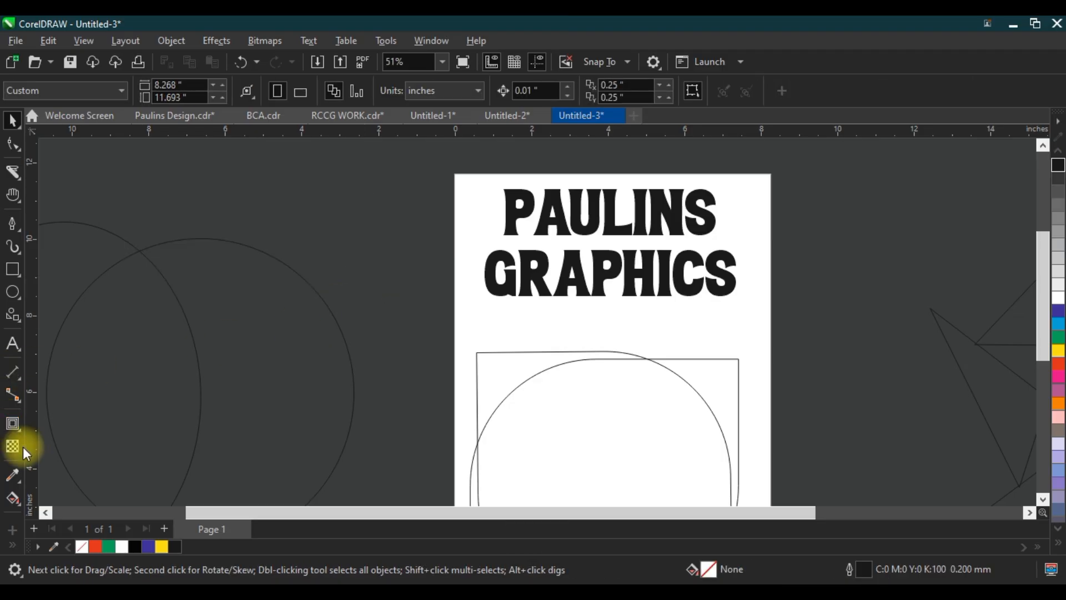
Blend the text with the curved outline shape below it in 20 steps and adjust the blend's acceleration
click(22, 429)
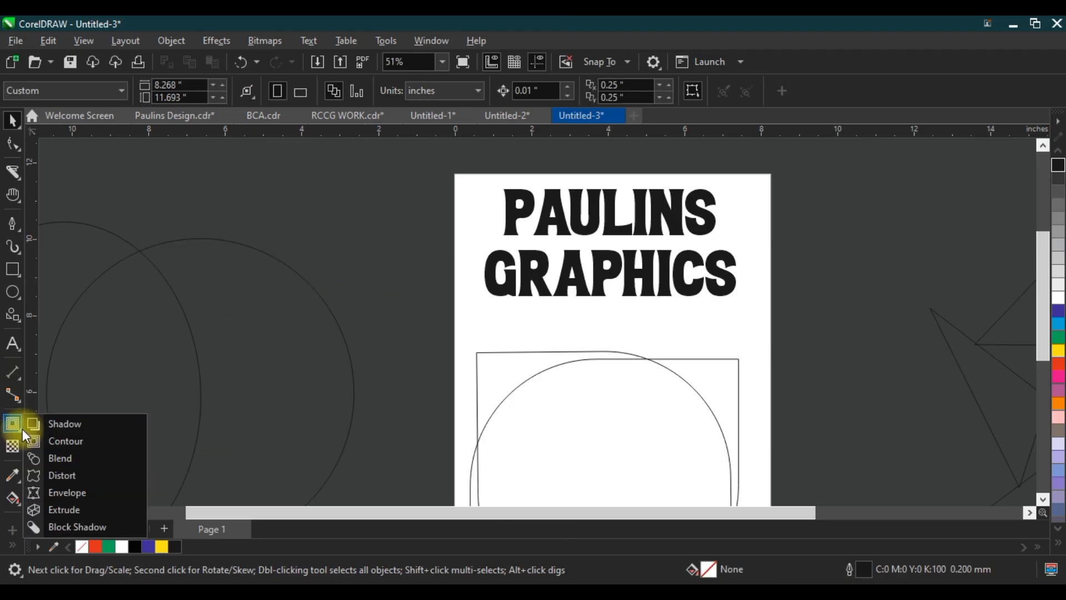
click(64, 457)
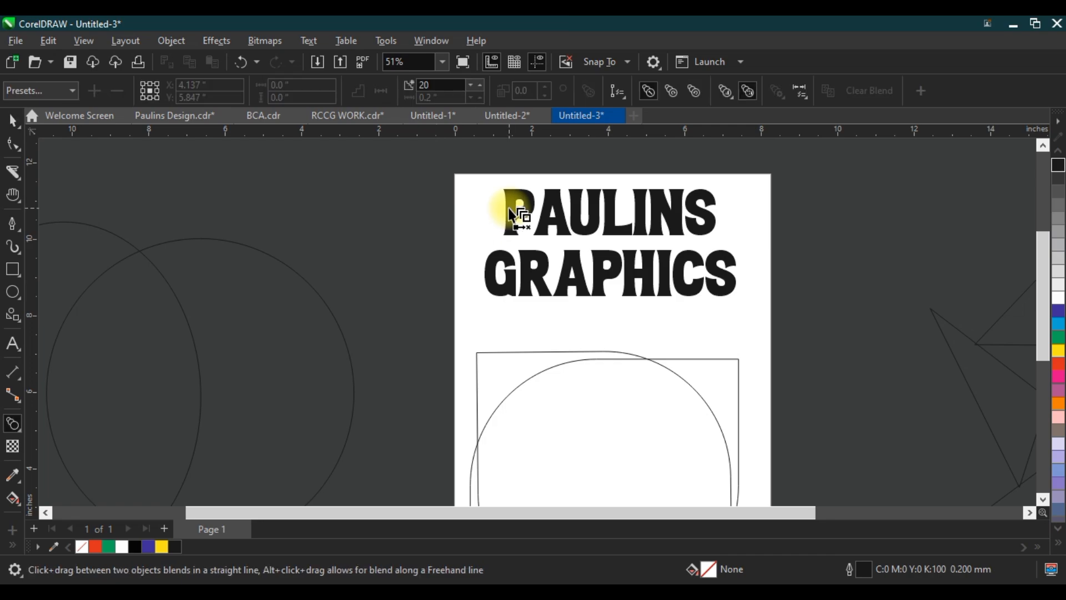
drag(508, 207, 545, 370)
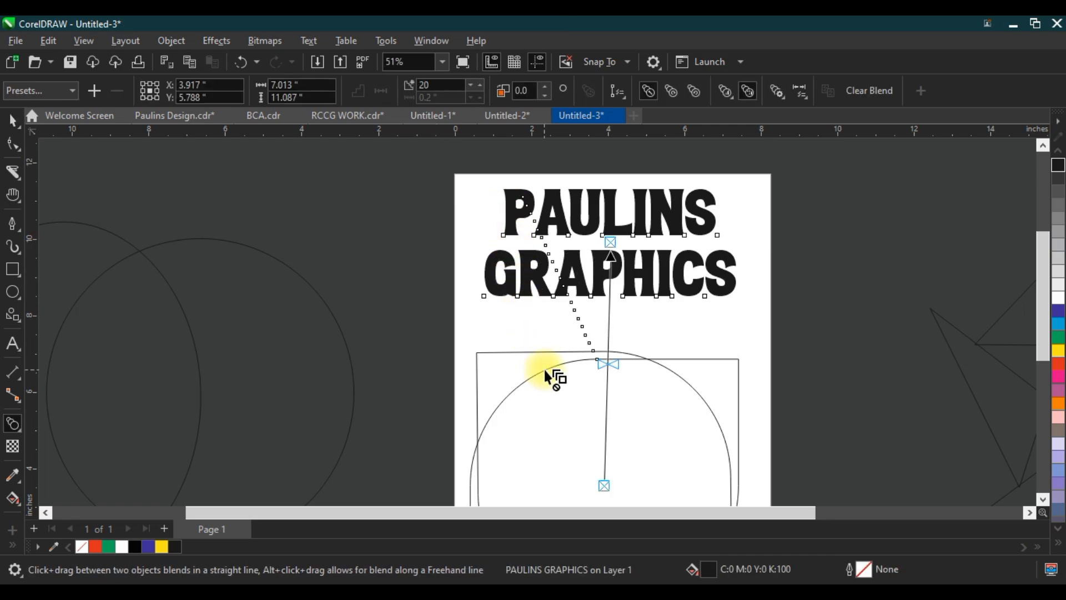
drag(561, 313, 589, 367)
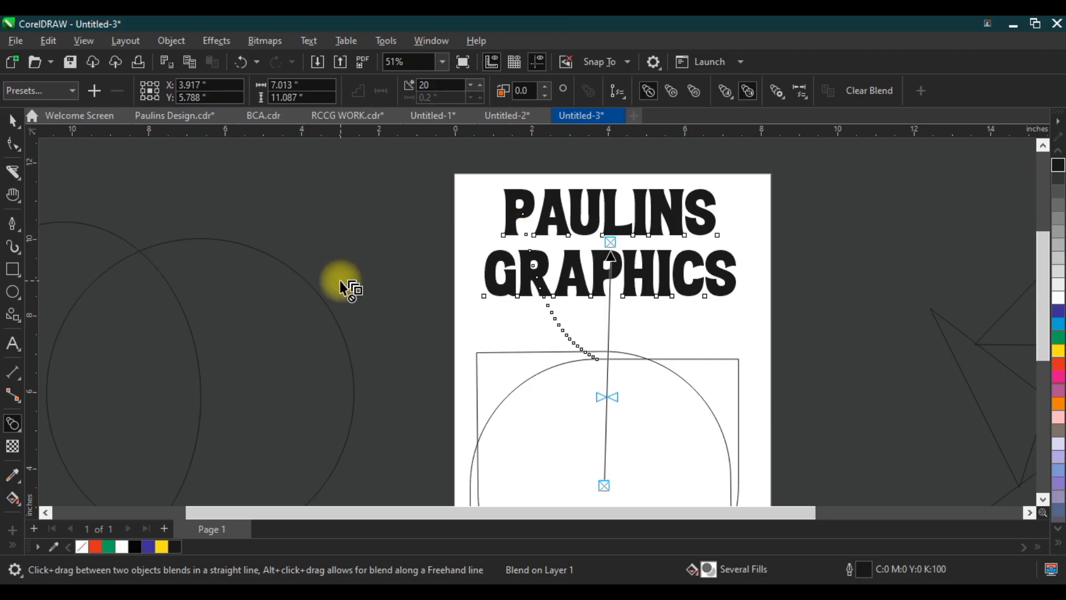
Undo the acceleration changes and the blend between the text and the curved shape
click(14, 121)
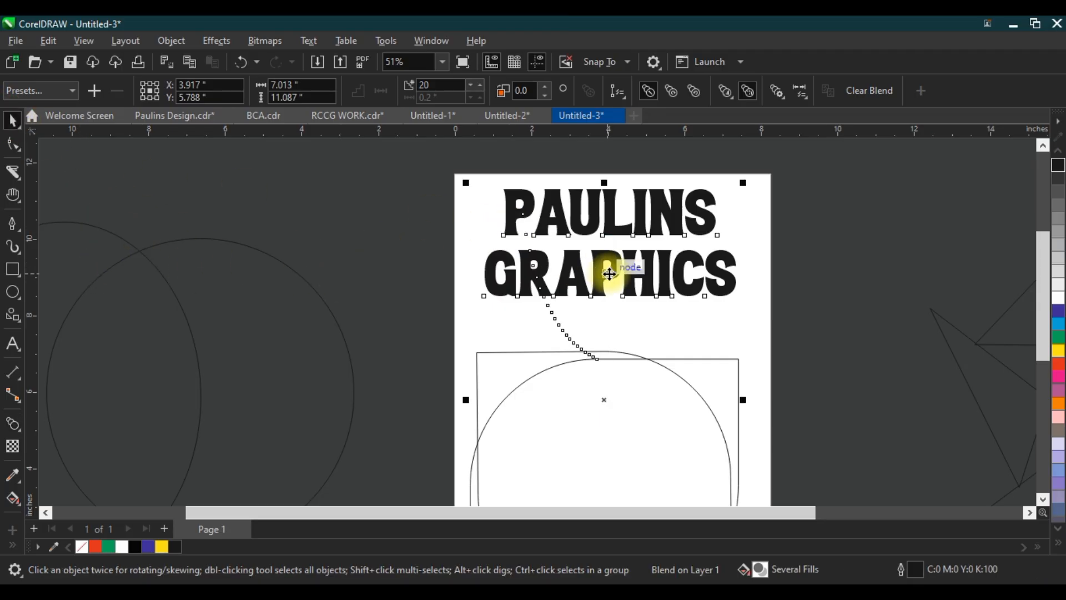
key(ctrl+z)
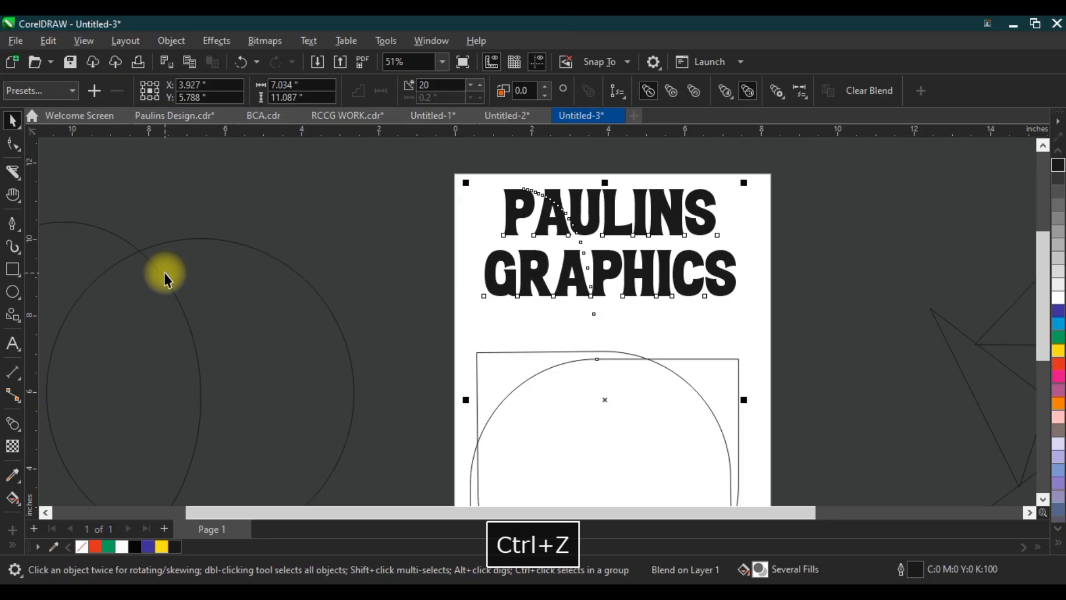
key(ctrl+z)
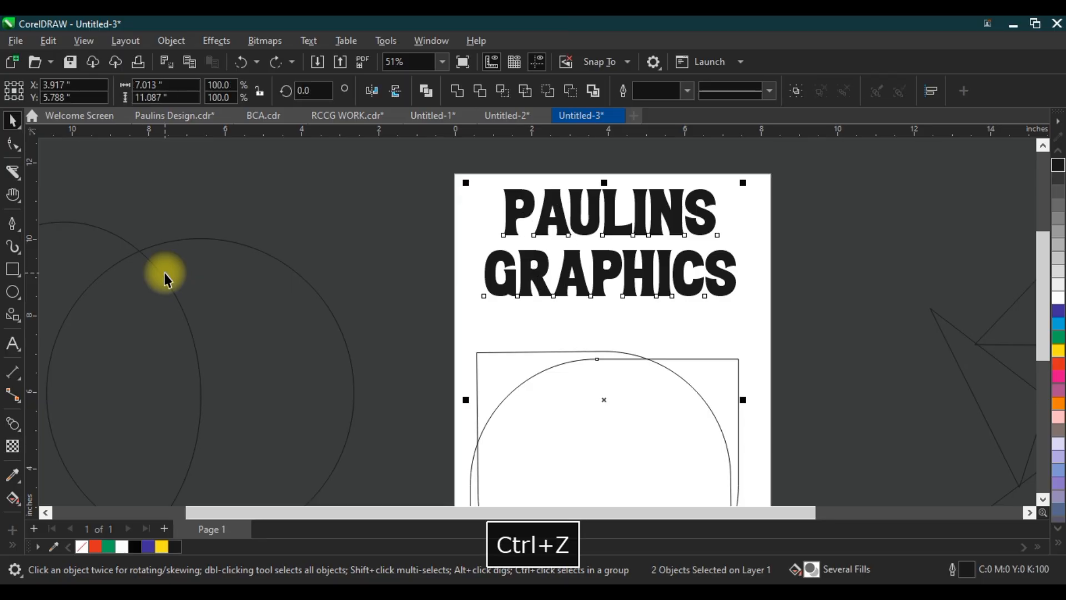
Move the text and curved shape to the right, then undo the move and the earlier deletion of the contour shape
drag(535, 266, 719, 275)
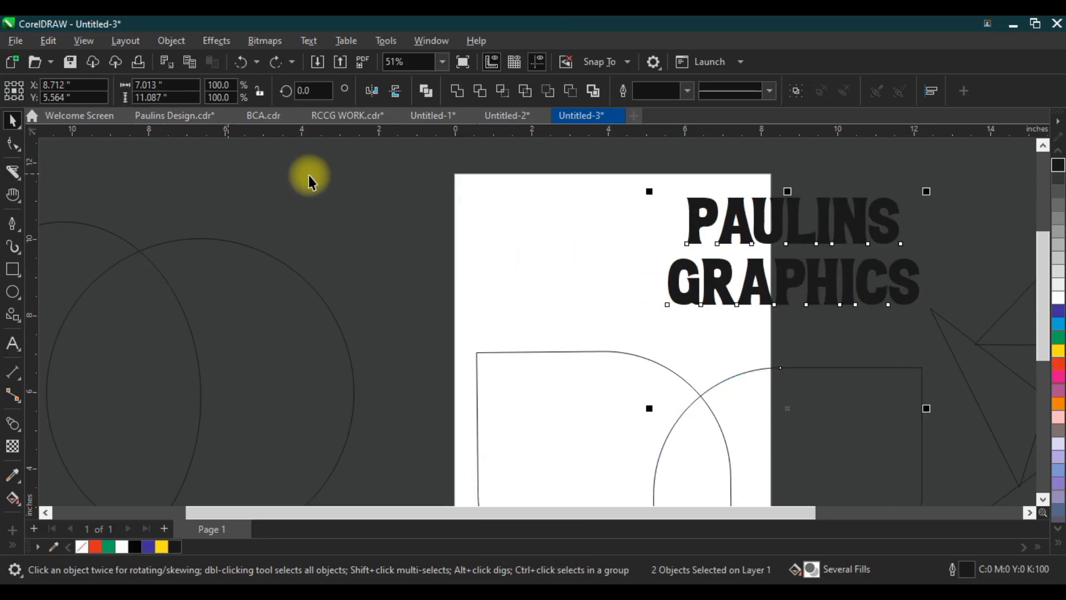
key(ctrl+z)
key(ctrl+z)
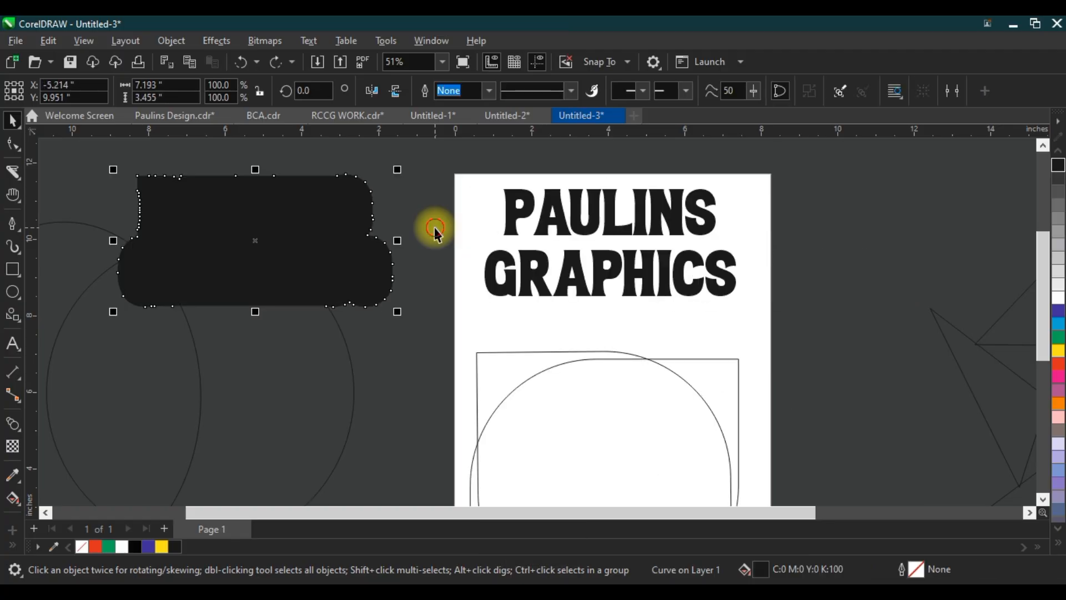
Delete the restored black contour shape beside the page
click(434, 227)
click(340, 237)
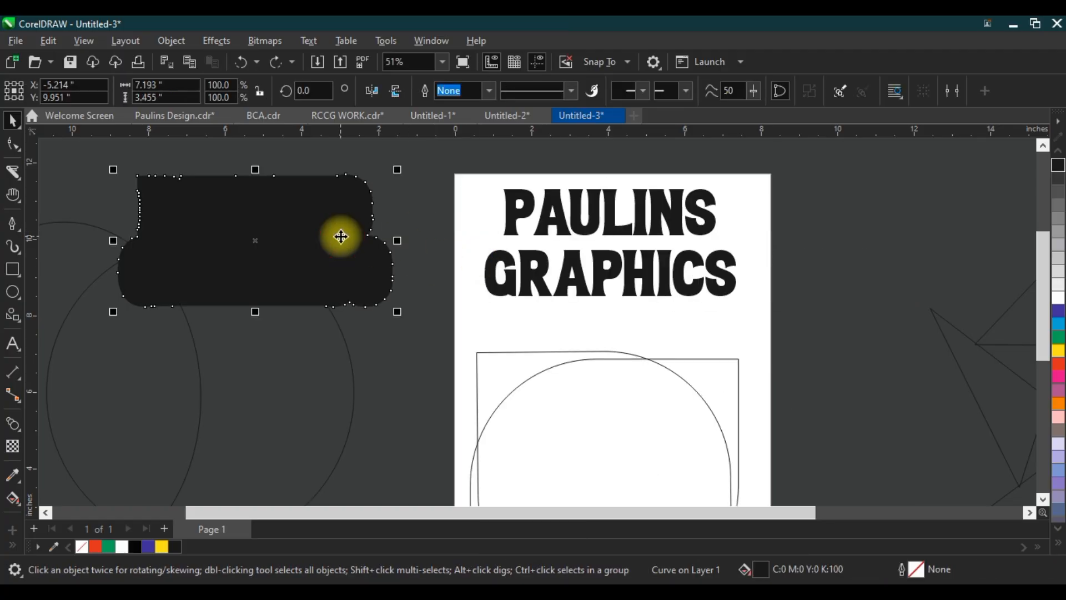
key(Delete)
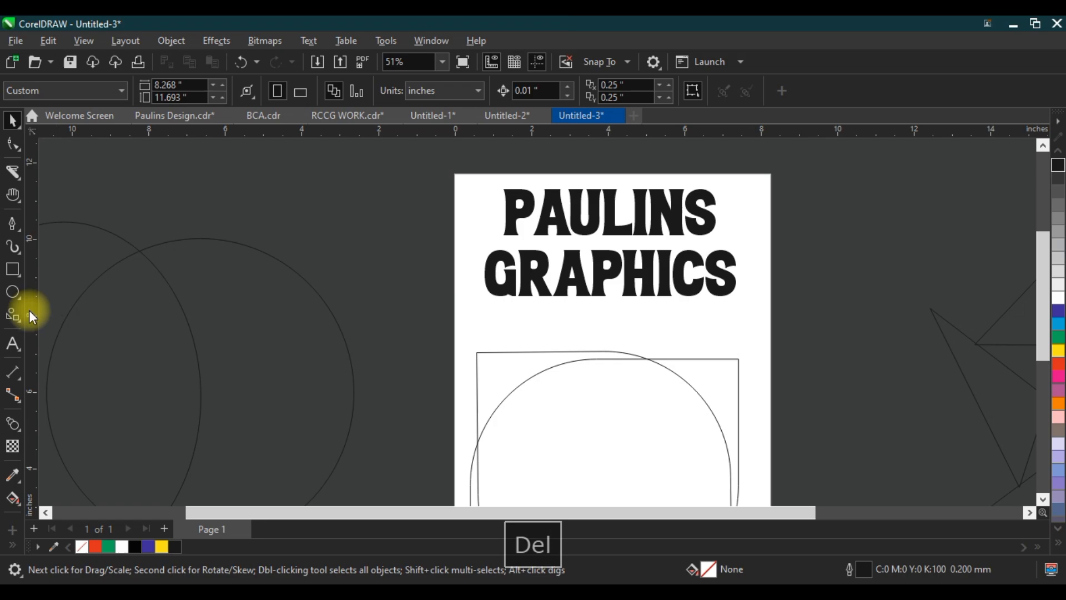
Draw a nearly horizontal line about 8.57 in long beside the page's upper edge and place a copy about 2.8 in below it
click(21, 231)
click(45, 242)
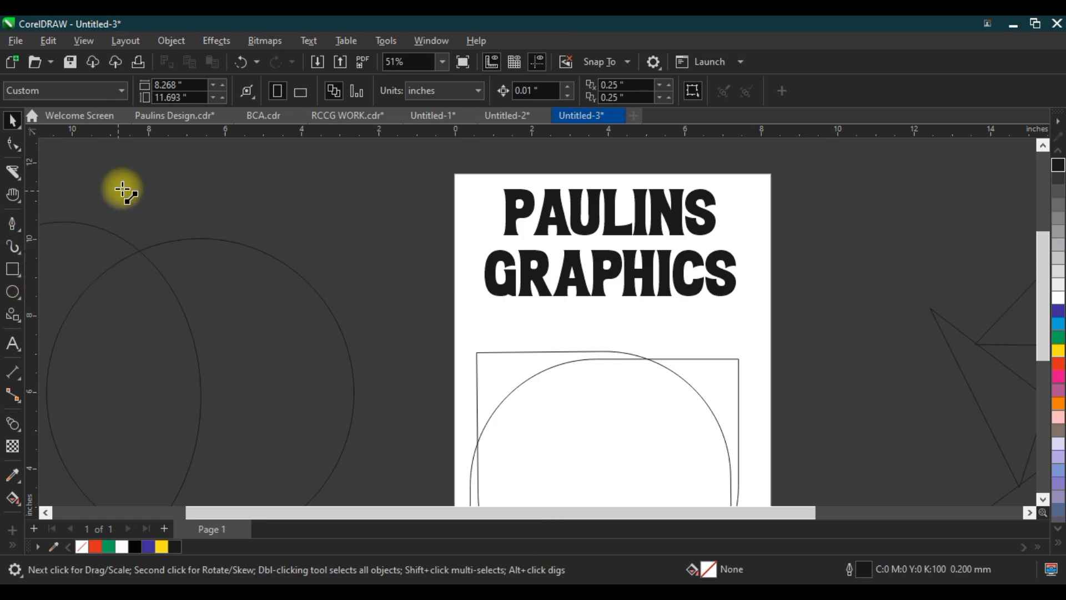
drag(123, 173, 455, 179)
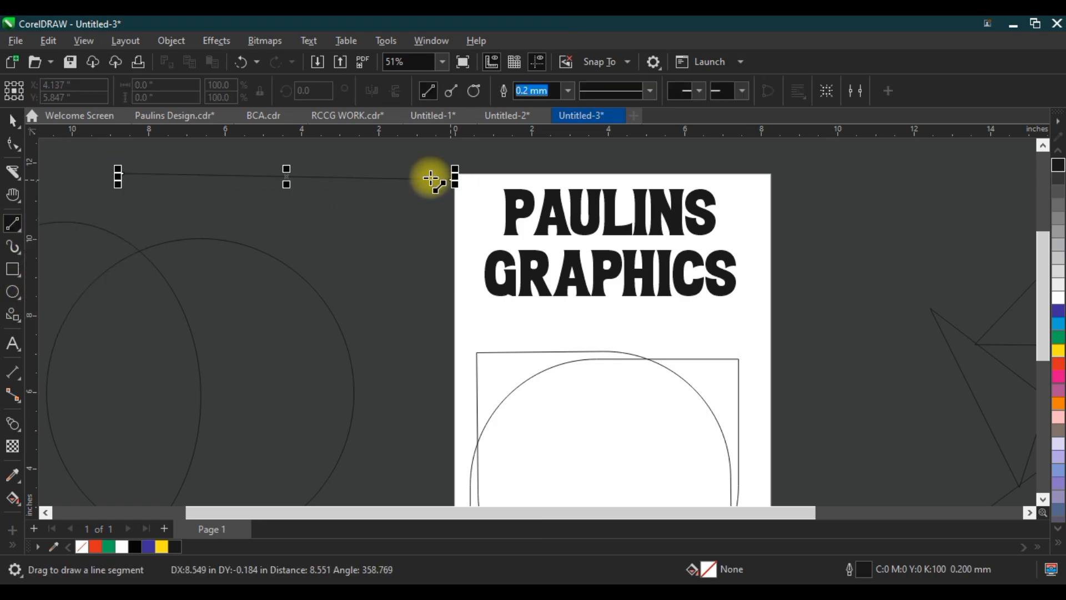
key(space)
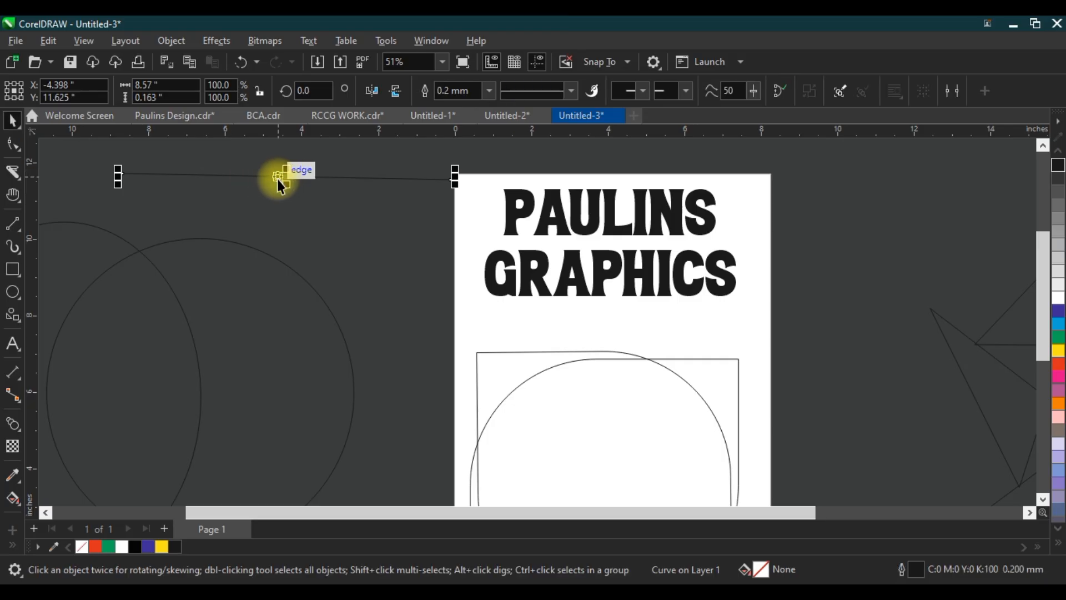
drag(291, 179, 291, 285)
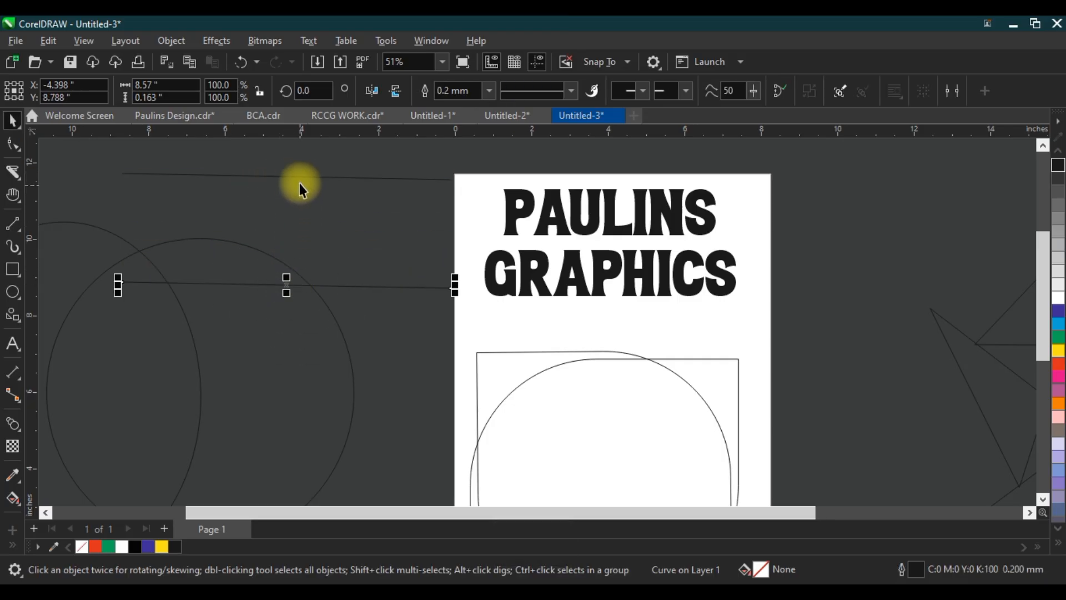
Try to blend the upper line with the circle below in 20 steps, then undo the blend
click(11, 425)
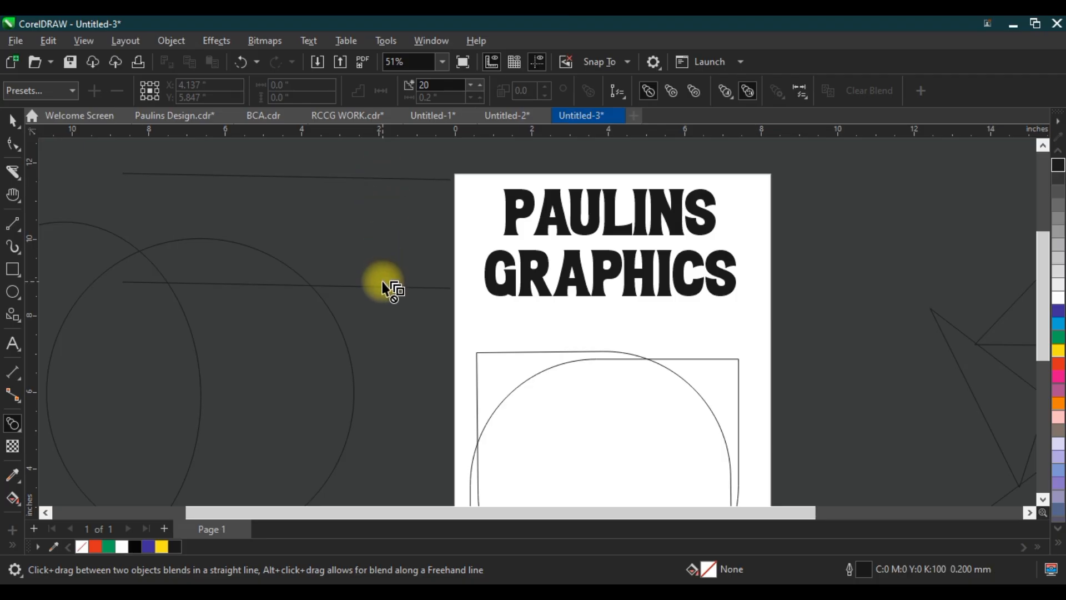
scroll(381, 285, down, 2)
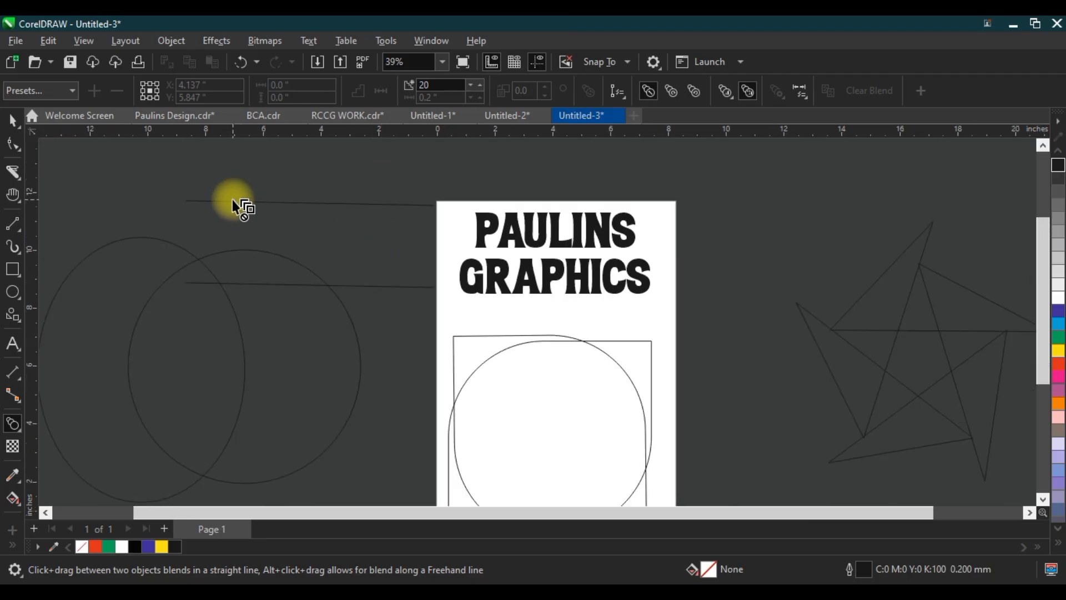
drag(232, 203, 335, 324)
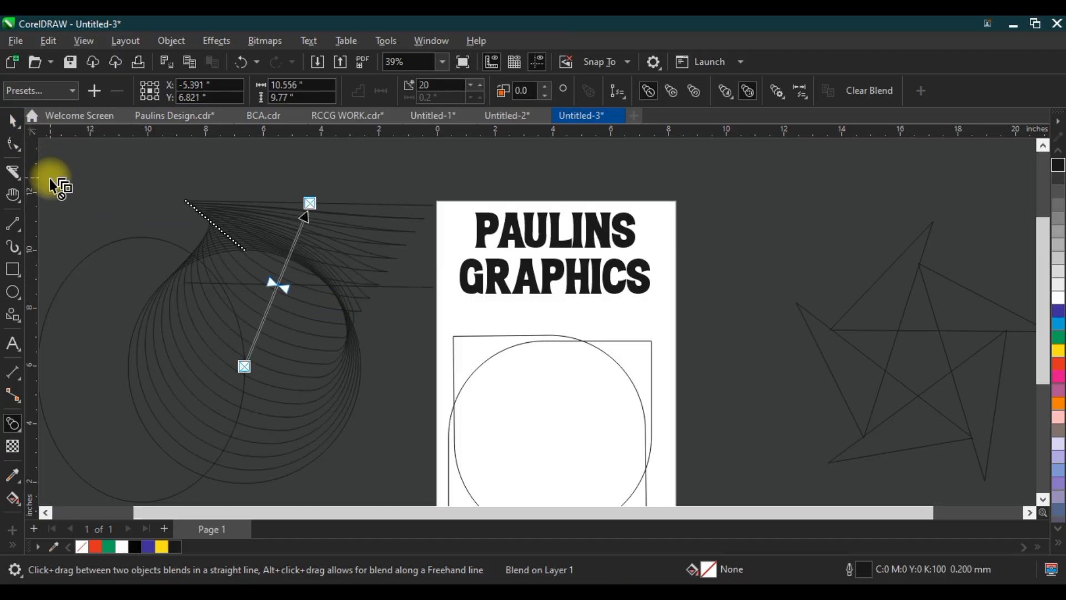
key(ctrl+z)
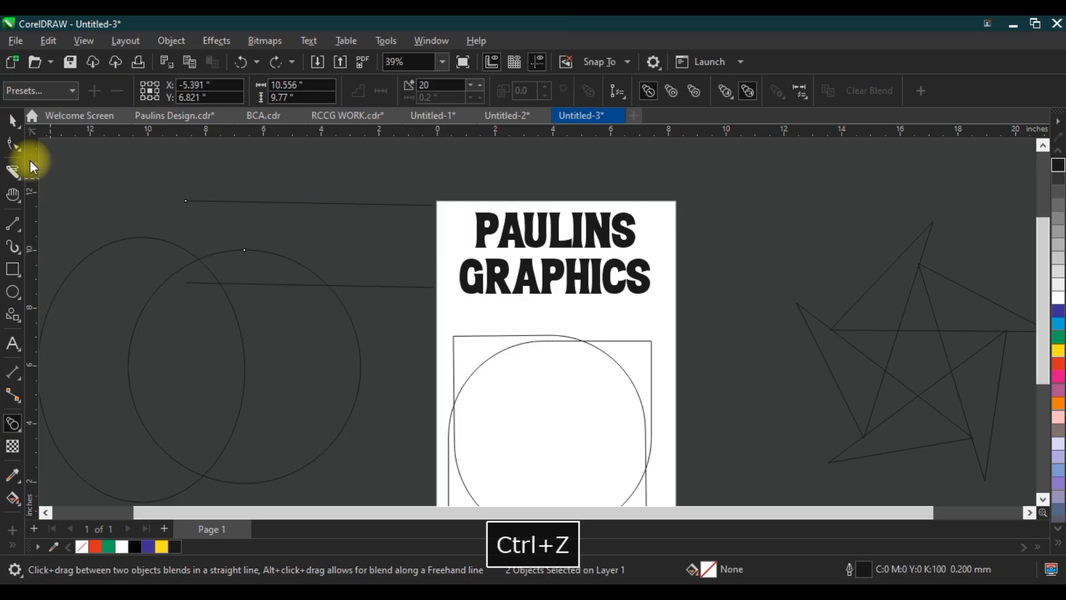
Move the two overlapping ellipses beside the page down together, clear of the lines
click(16, 121)
click(86, 335)
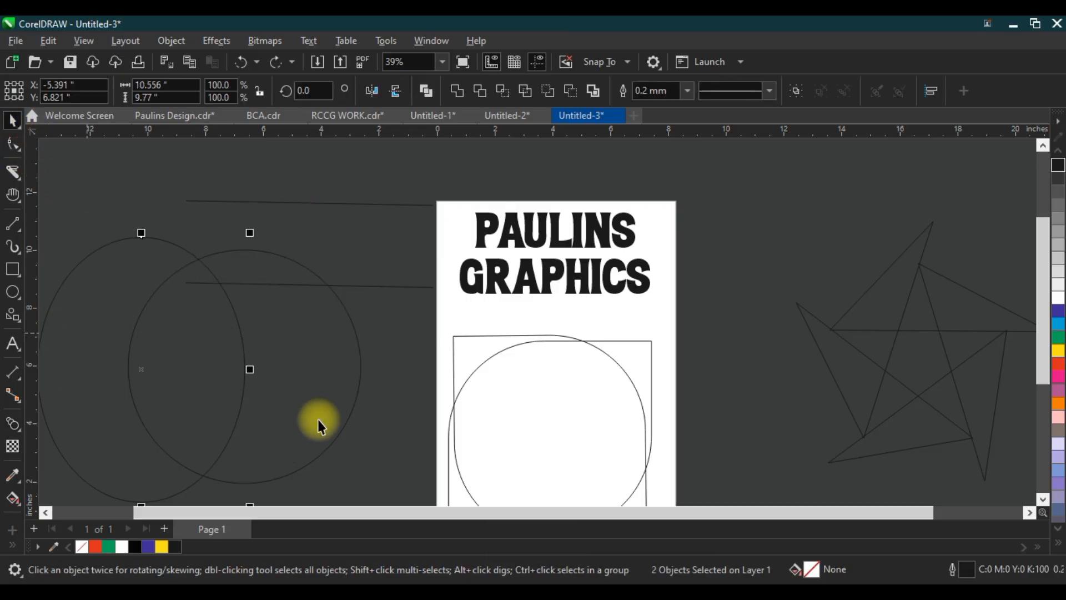
shift+click(321, 427)
drag(252, 366, 233, 453)
Move the two lines together about 1.9 in left and 1 in up, away from the page
click(313, 287)
drag(136, 172, 461, 320)
drag(133, 158, 526, 333)
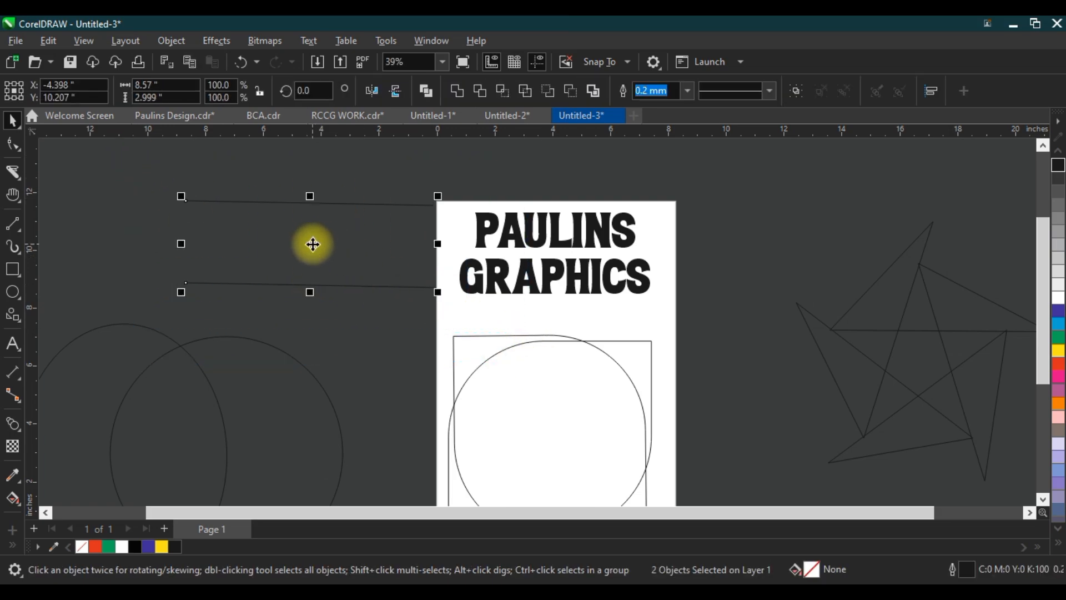
drag(313, 245, 257, 215)
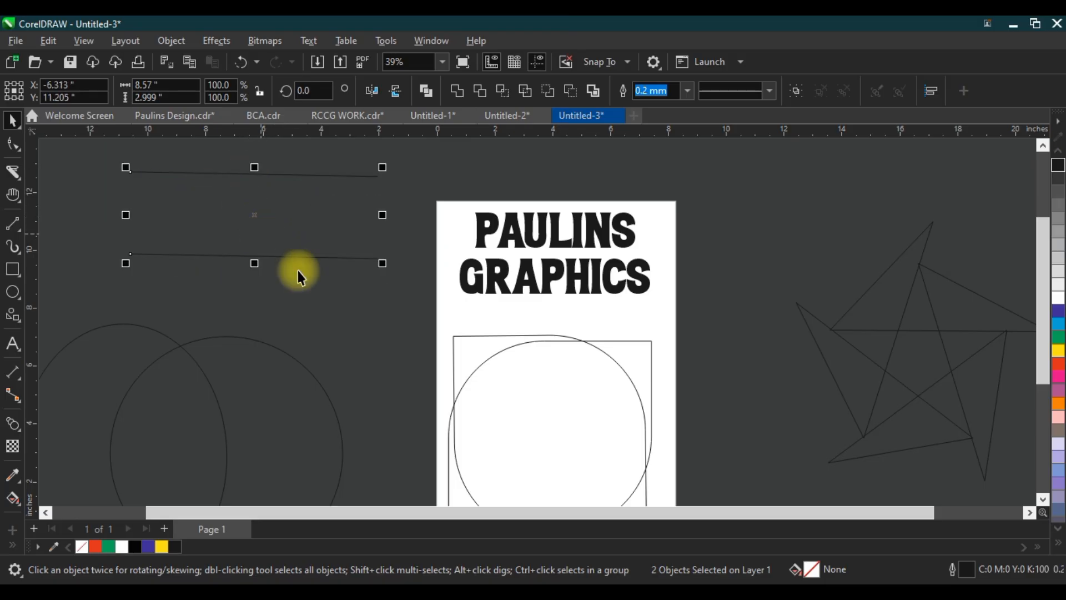
Shift the lower line slightly down and blend the two lines in 20 steps
click(335, 302)
drag(231, 255, 221, 174)
click(13, 423)
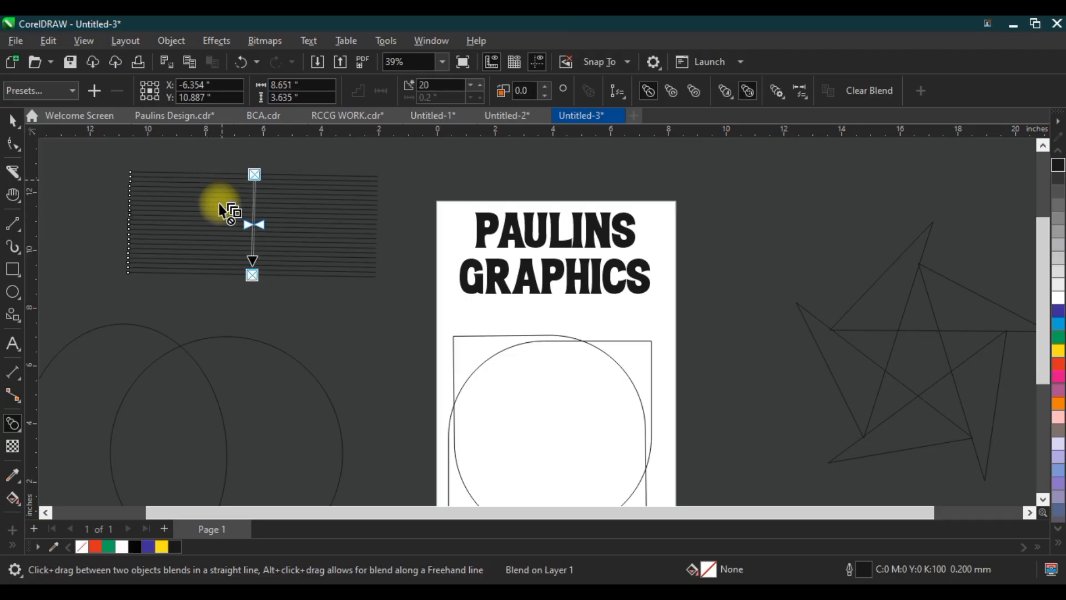
Reduce the number of steps in the line blend to 4, then raise it to 17
scroll(221, 224, up, 1)
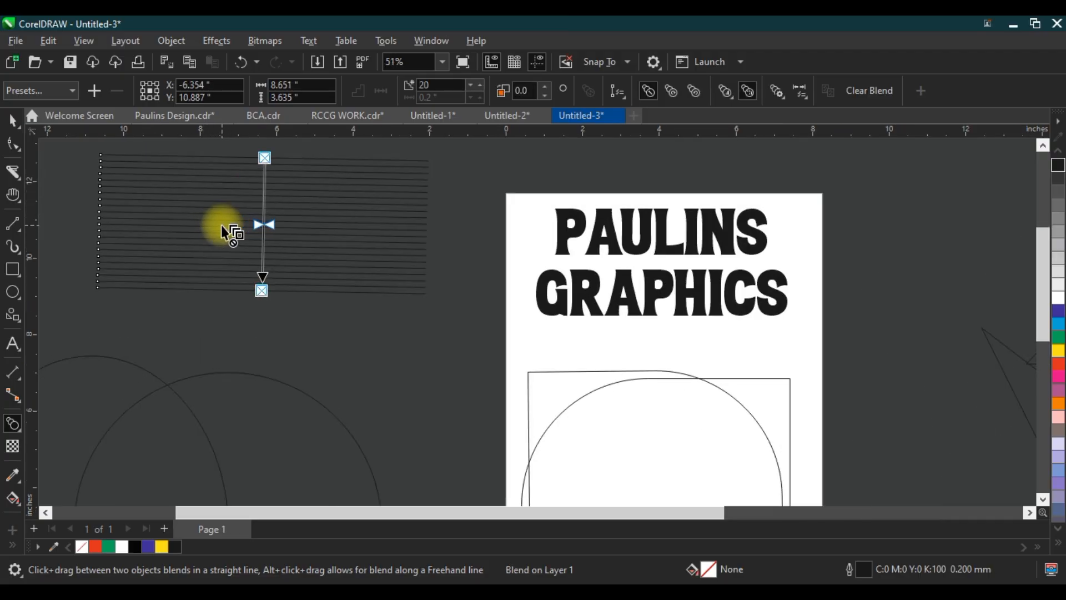
scroll(221, 224, up, 1)
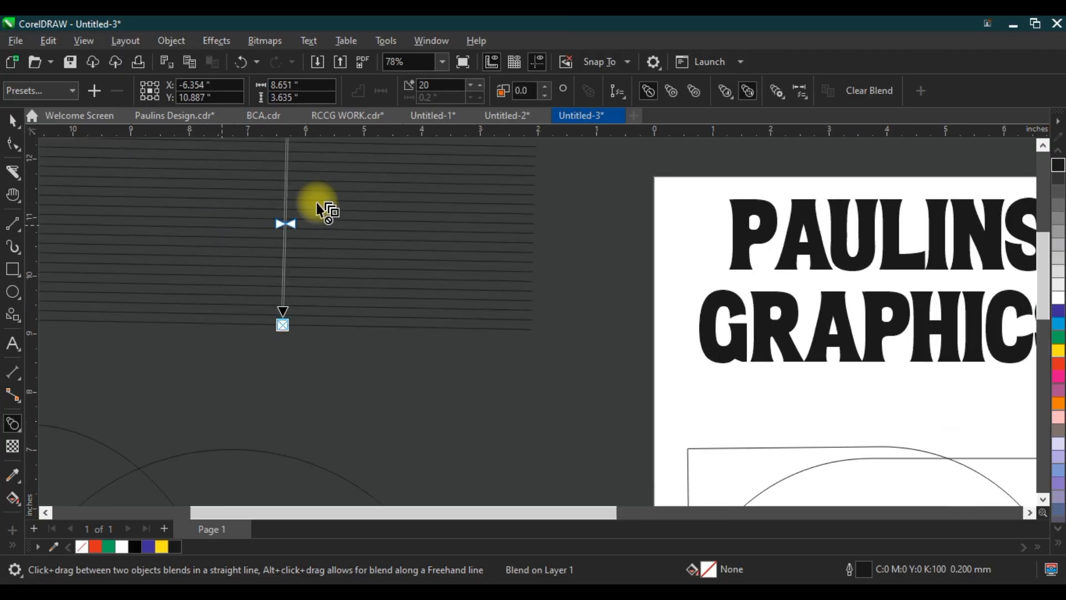
click(1043, 146)
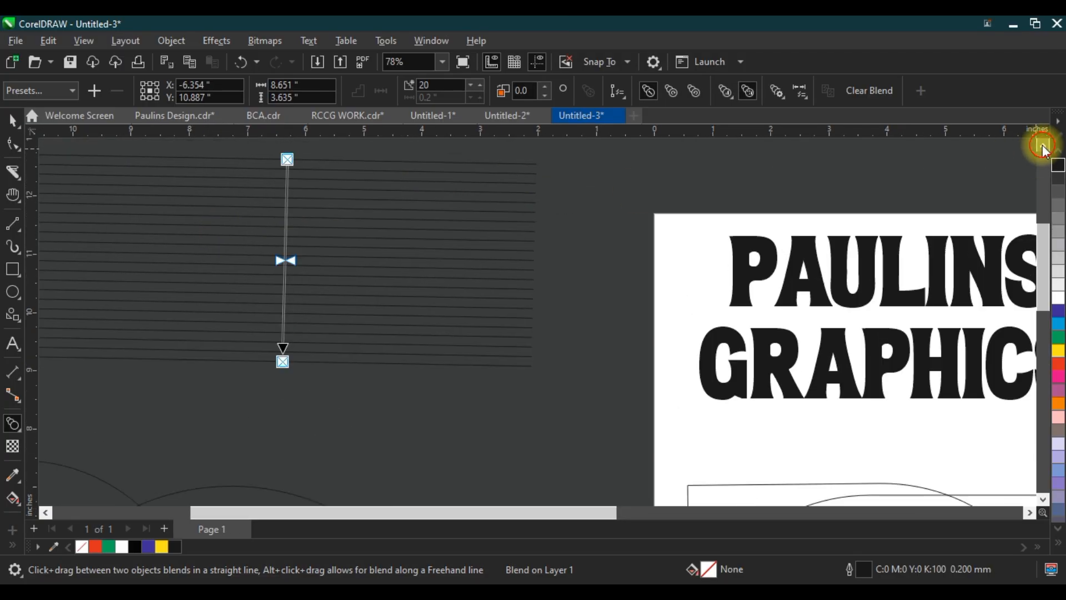
click(473, 87)
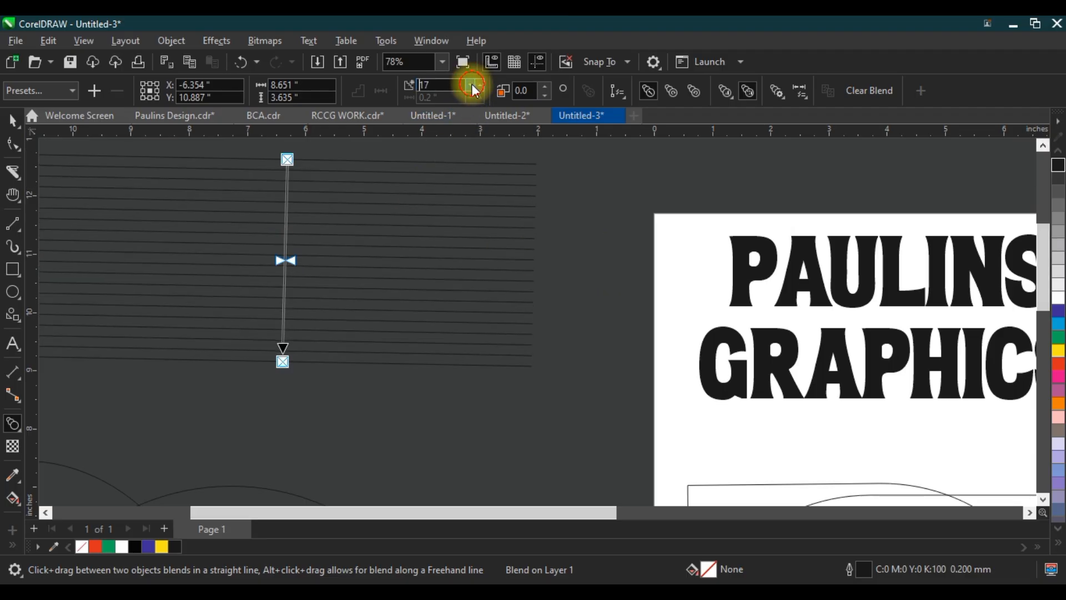
click(473, 89)
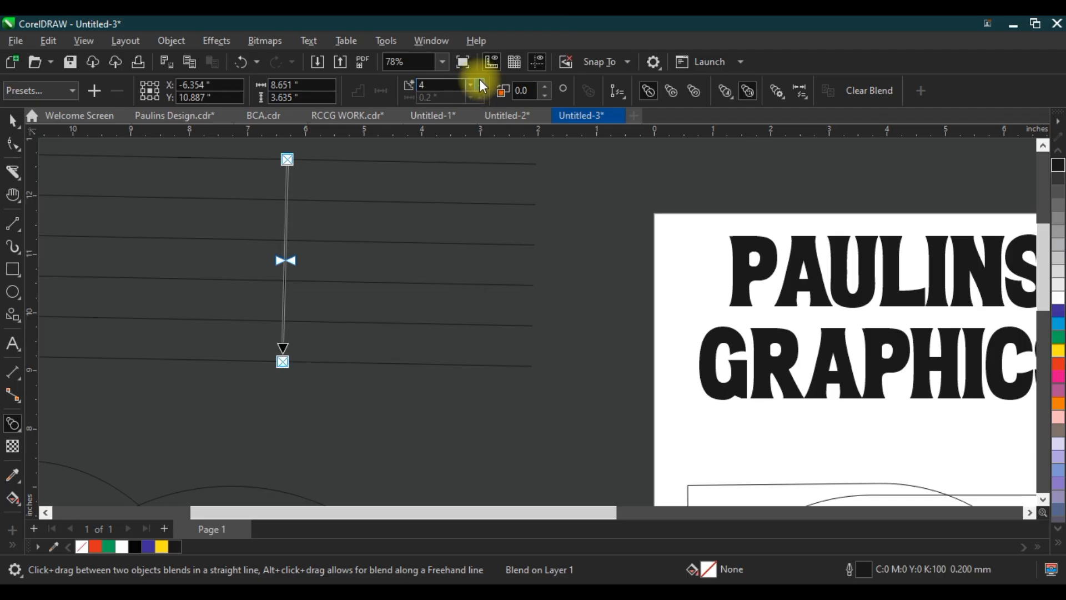
scroll(482, 86, up, 8)
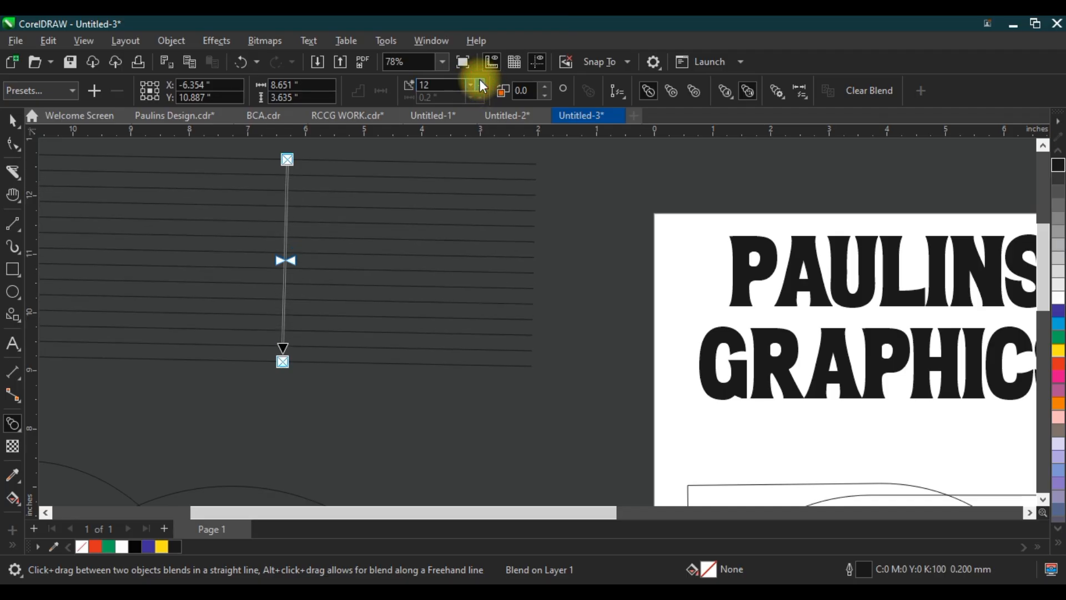
scroll(483, 87, up, 3)
scroll(483, 86, up, 2)
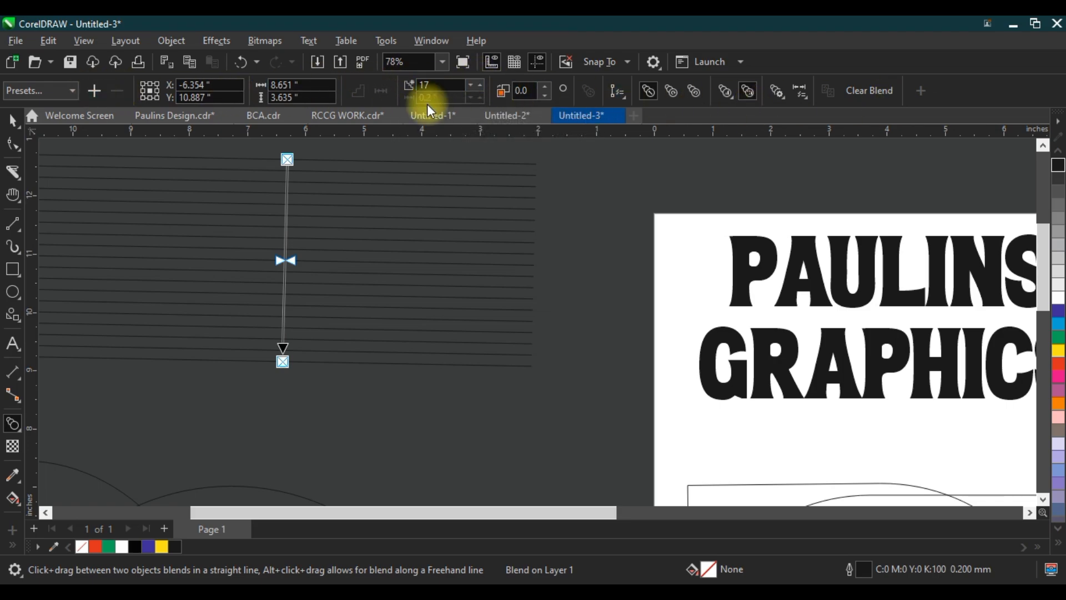
Apply the Straight 8 Step preset to the line blend, then switch it to the Straight 10 Step preset
click(77, 92)
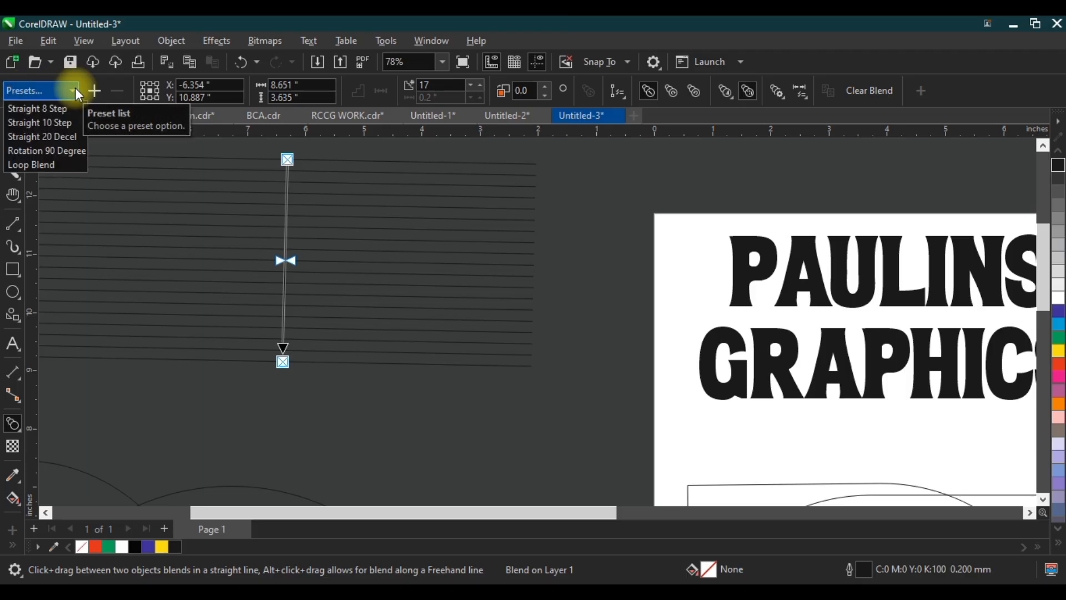
click(65, 108)
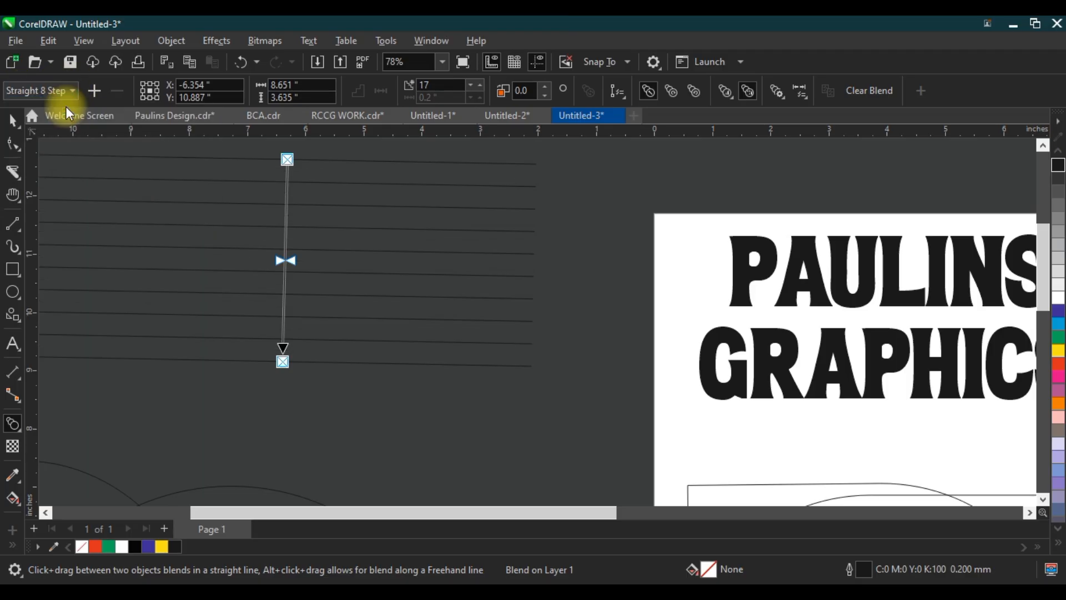
click(71, 91)
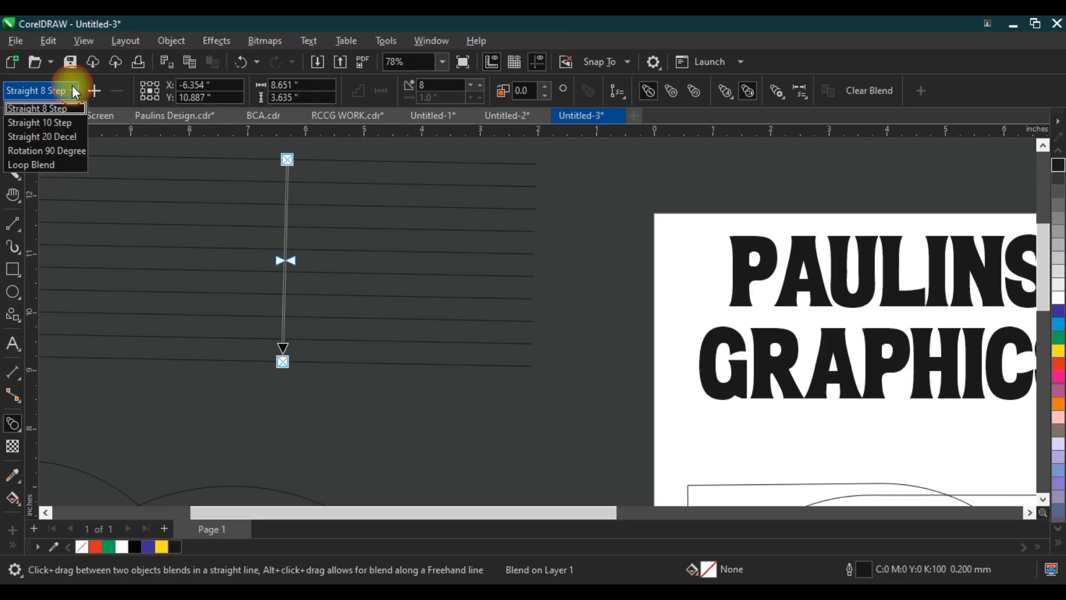
click(65, 123)
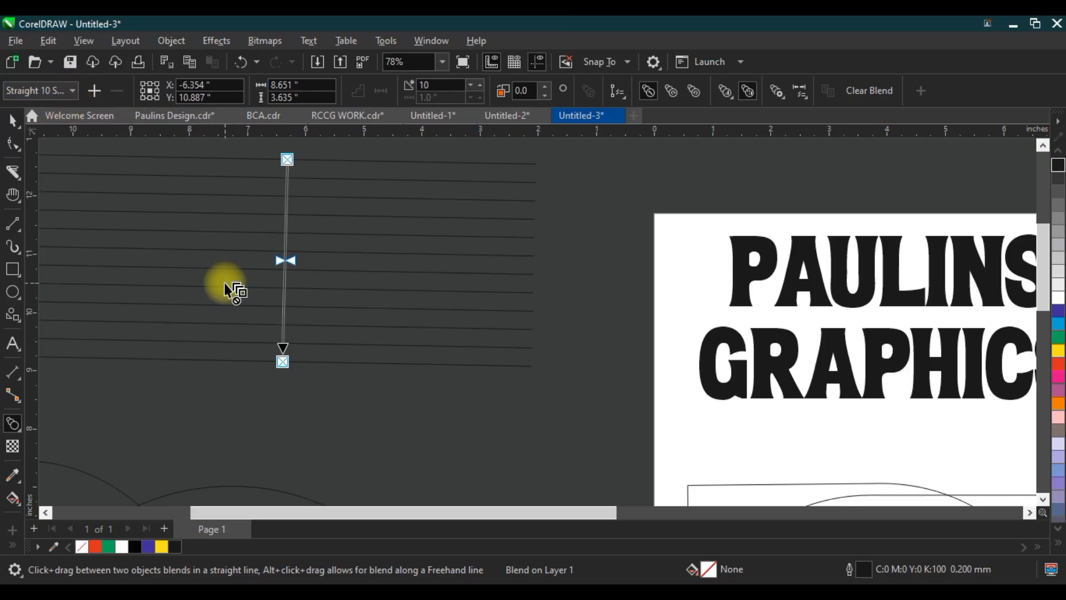
Delete the blended lines beside the page
click(12, 120)
key(Delete)
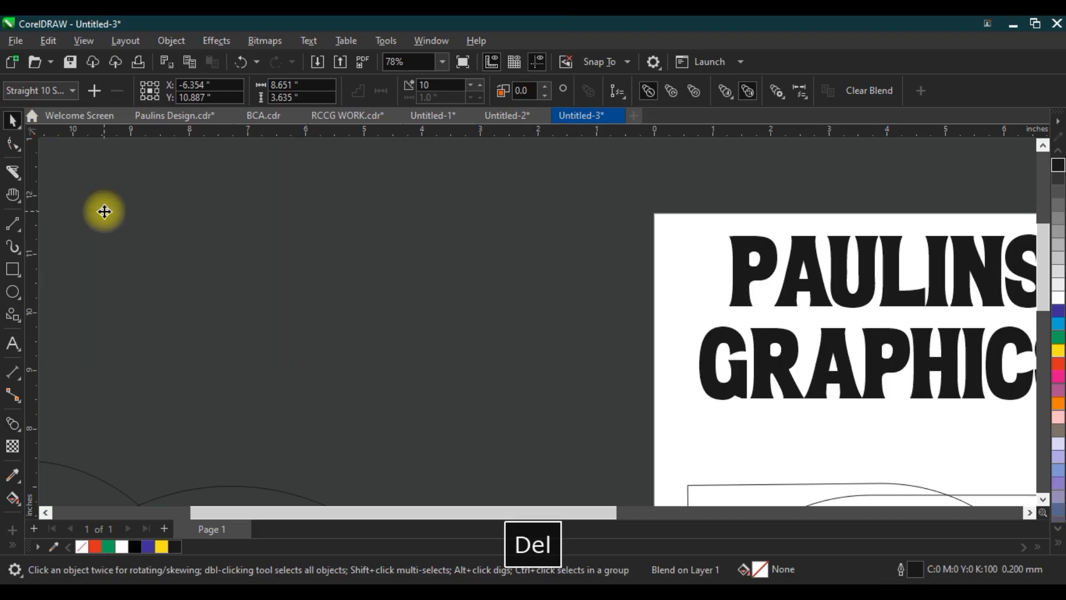
scroll(242, 395, down, 2)
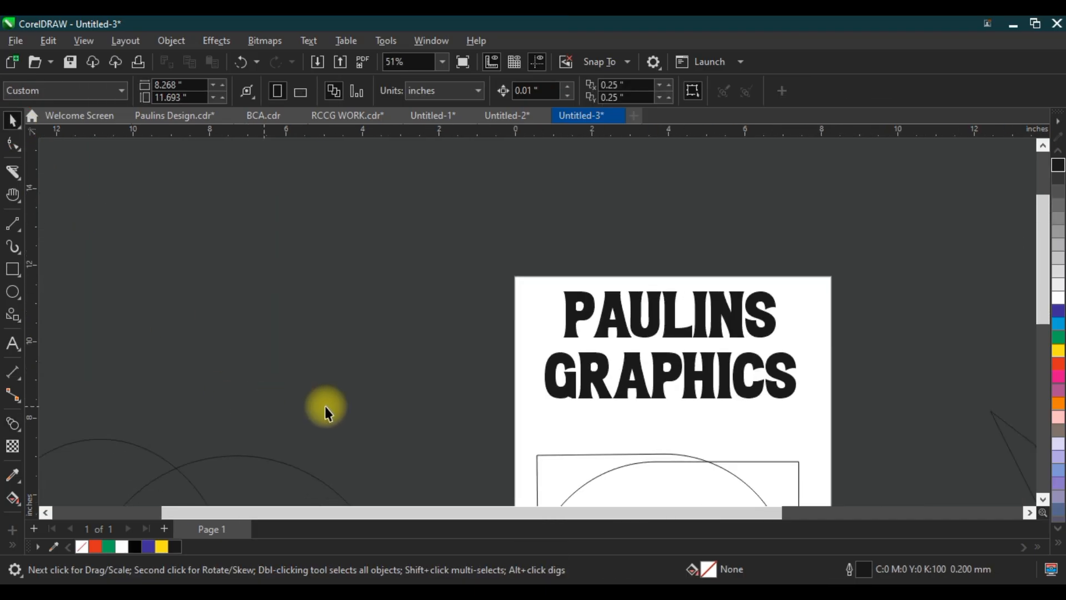
scroll(392, 410, down, 2)
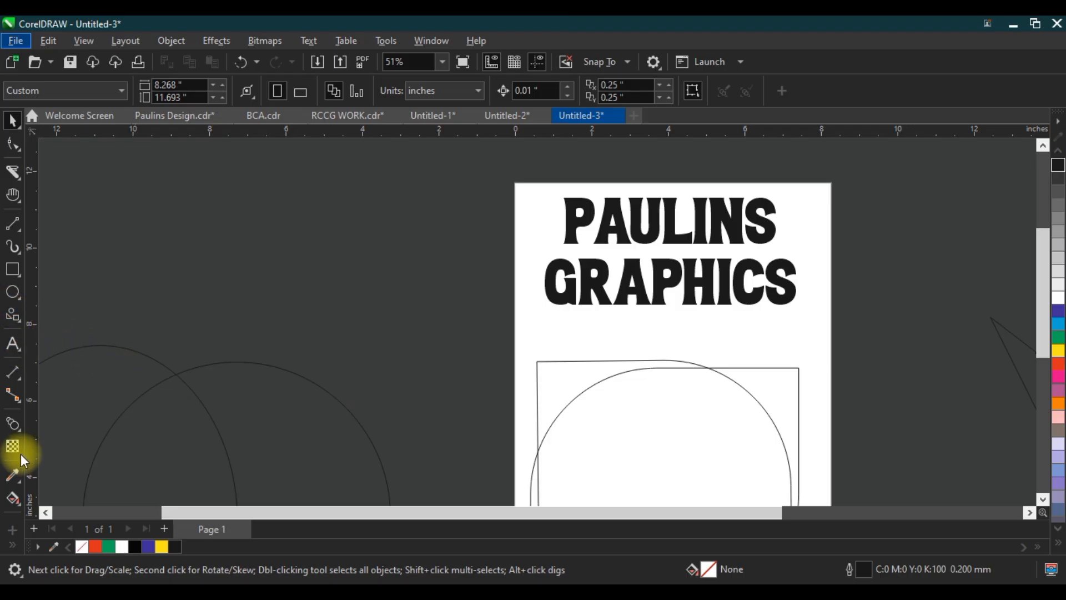
Copy the large circle to the empty area above, scale the copy to about 5 in across, and move it closer to the page
click(21, 432)
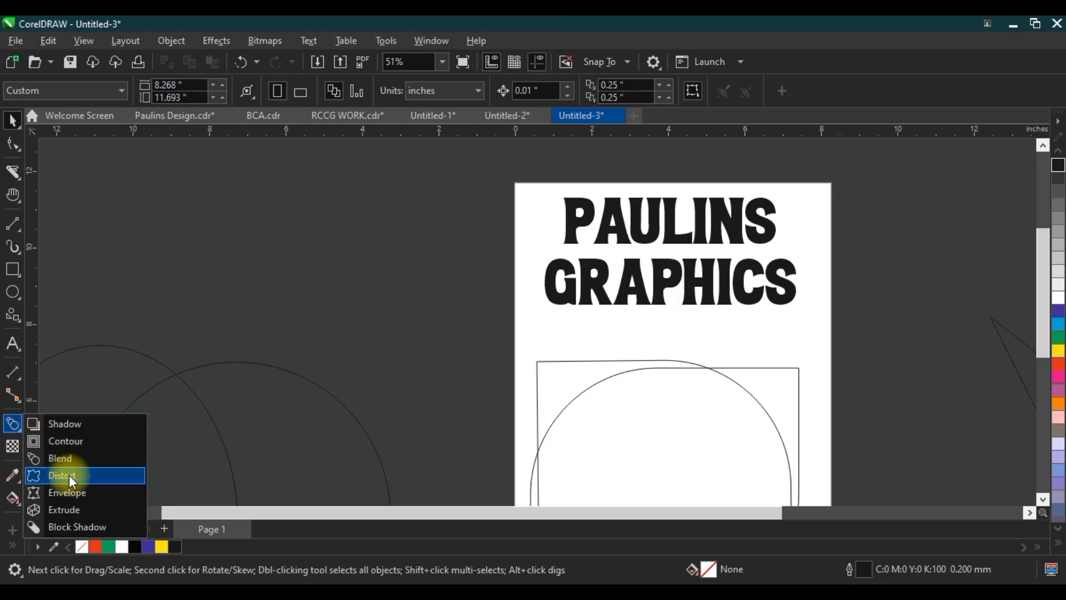
click(159, 297)
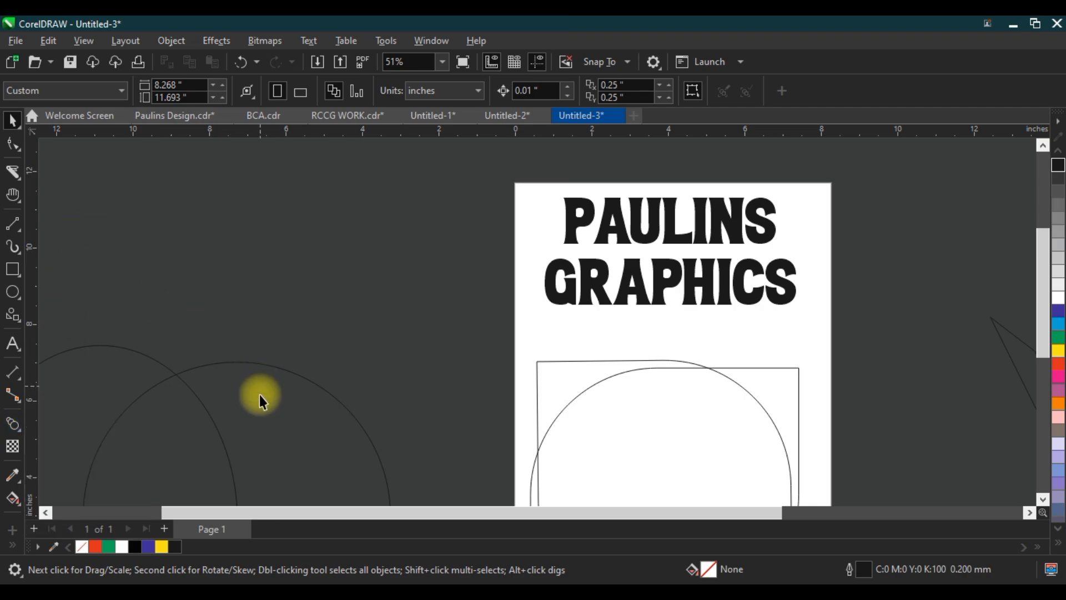
click(260, 406)
drag(260, 429, 309, 222)
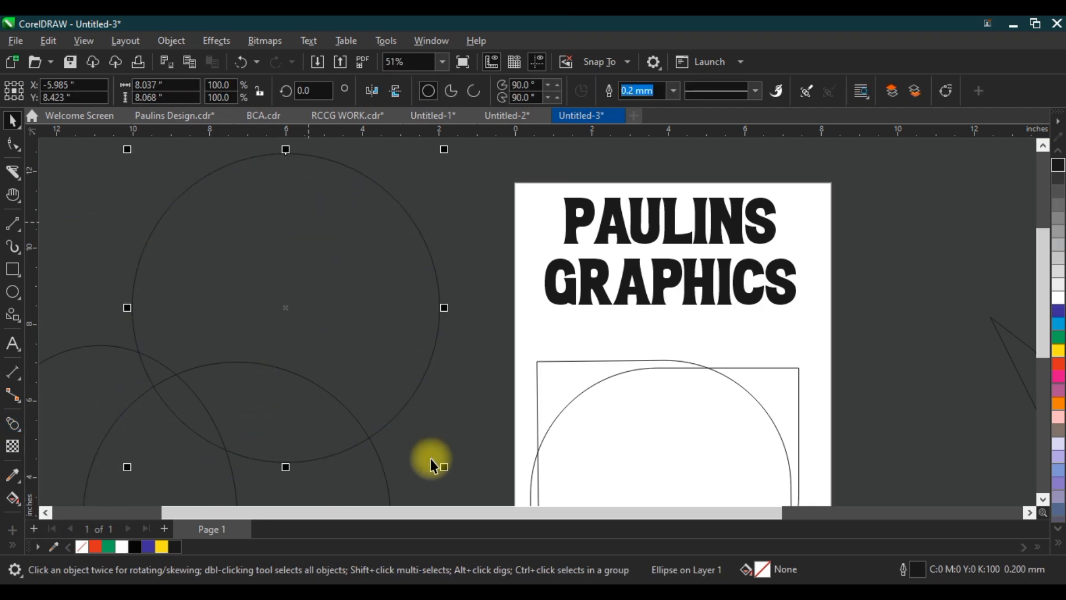
drag(444, 467, 325, 347)
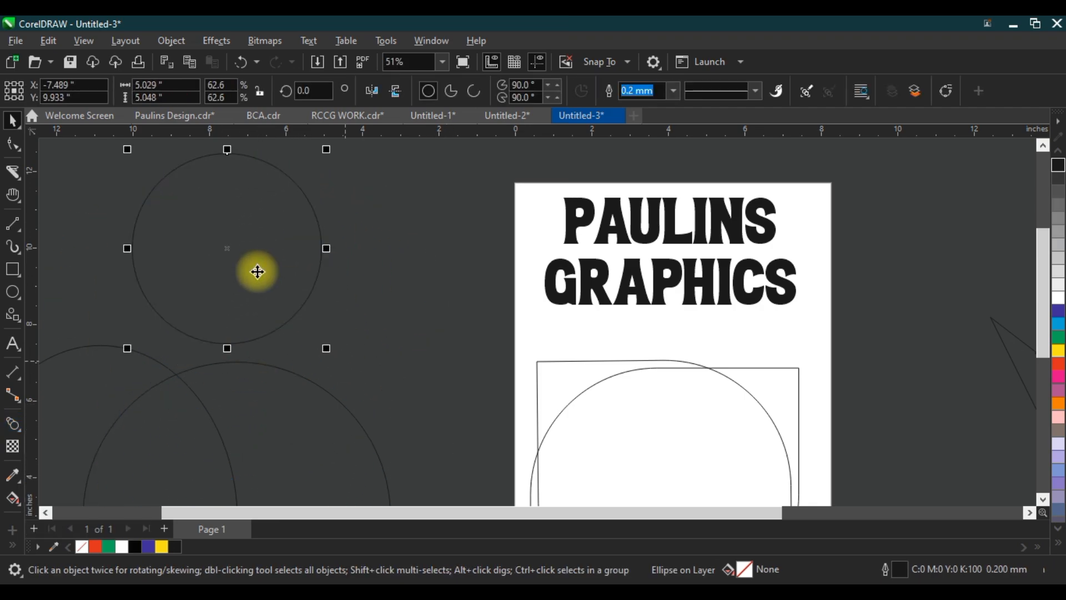
drag(257, 271, 386, 255)
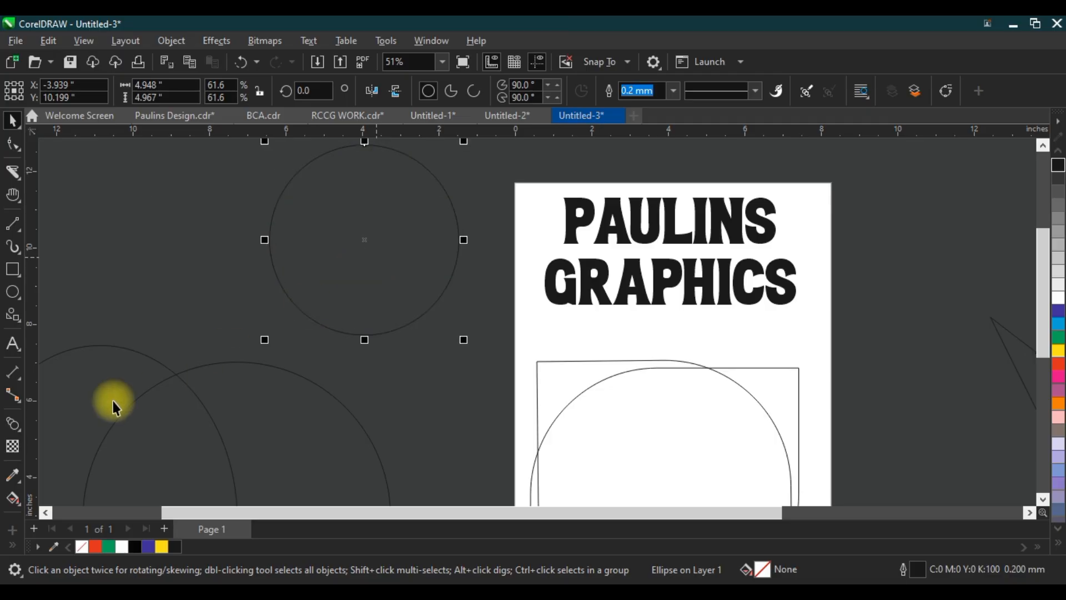
Apply a Push and Pull distortion with an amplitude of -76 to the small circle and move the distortion origin near its middle
click(22, 432)
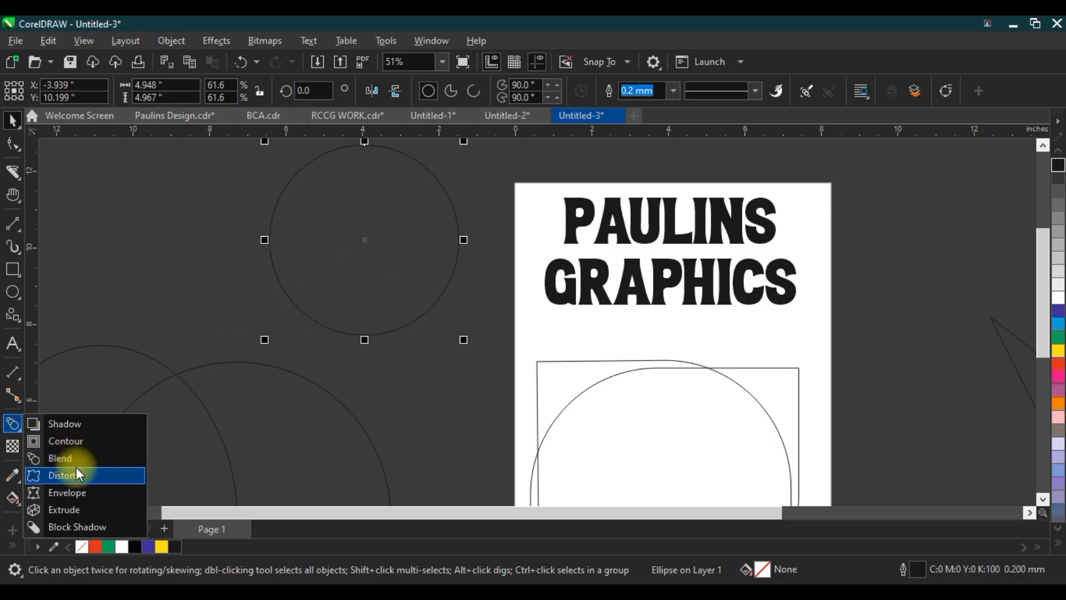
click(77, 475)
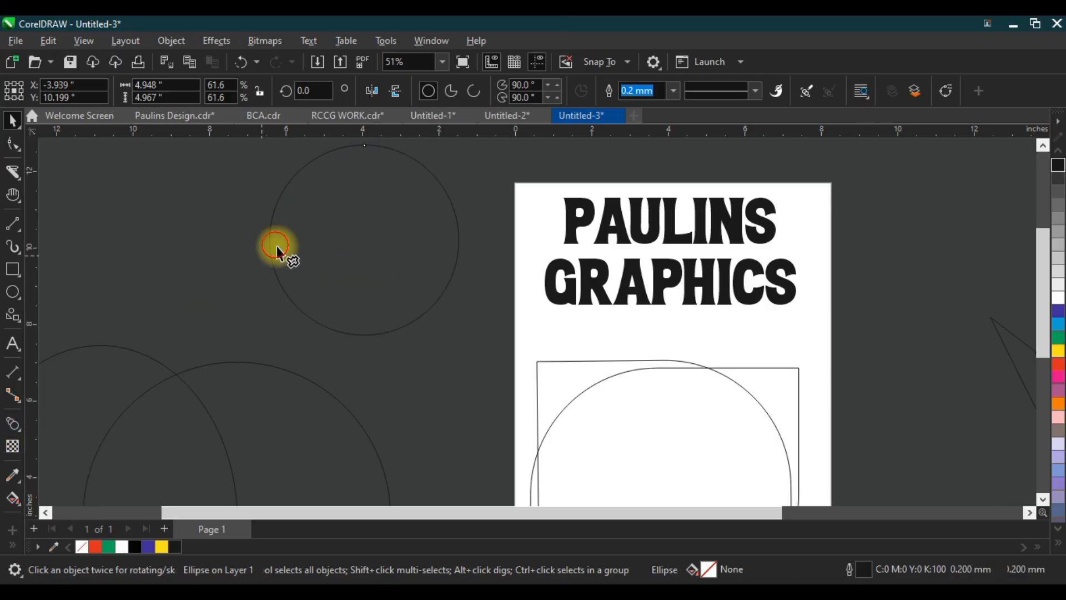
drag(275, 245, 231, 204)
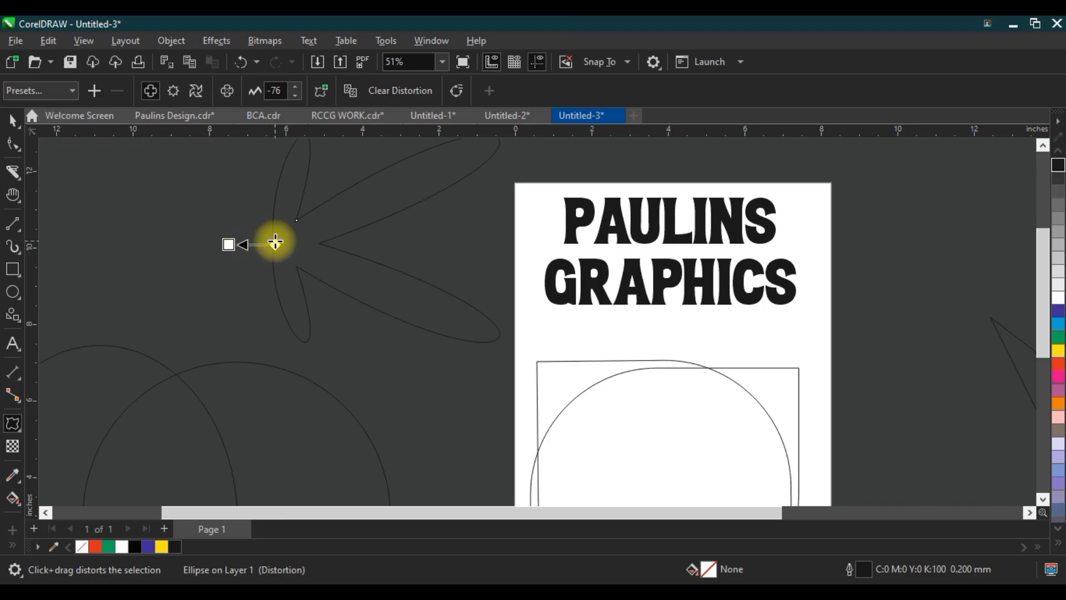
drag(276, 244, 386, 241)
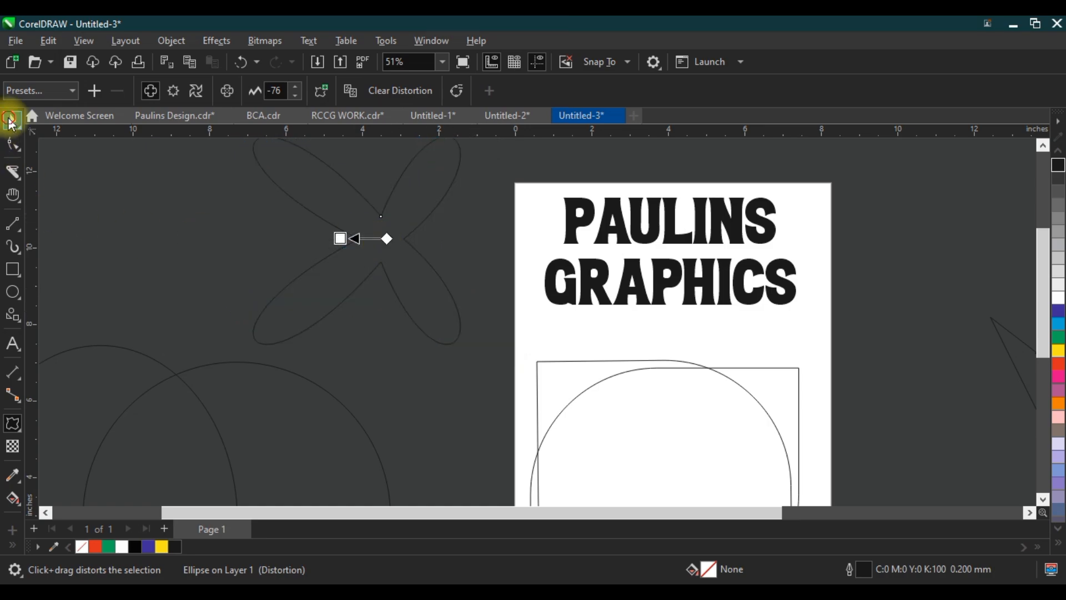
Delete the distorted circle beside the page
click(12, 119)
key(space)
key(Delete)
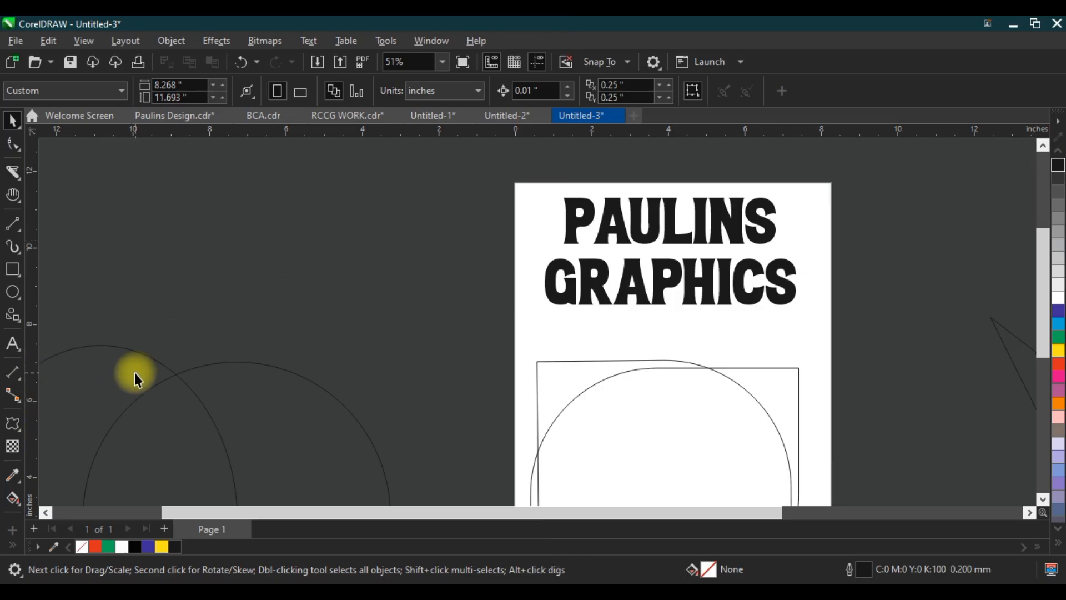
Copy the large ellipse to the empty area above, scale the copy to 3.59 by 4.585 in, and move it next to the page
click(118, 411)
drag(122, 459, 327, 258)
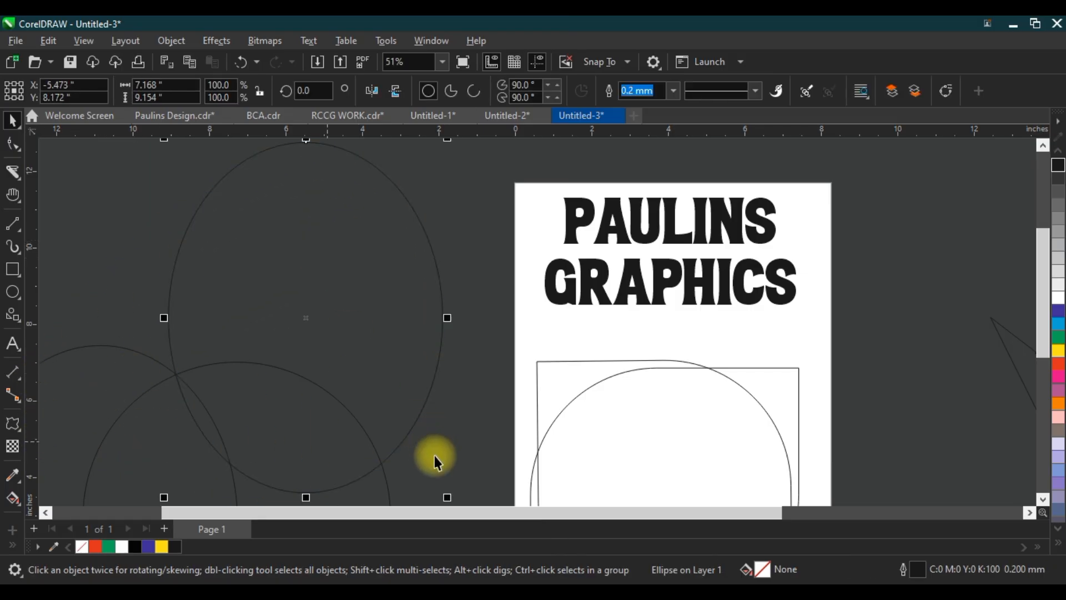
drag(450, 498, 306, 325)
drag(241, 259, 429, 288)
Apply an envelope to the small ellipse, pulling its two side nodes inward and its upper middle node down
click(12, 424)
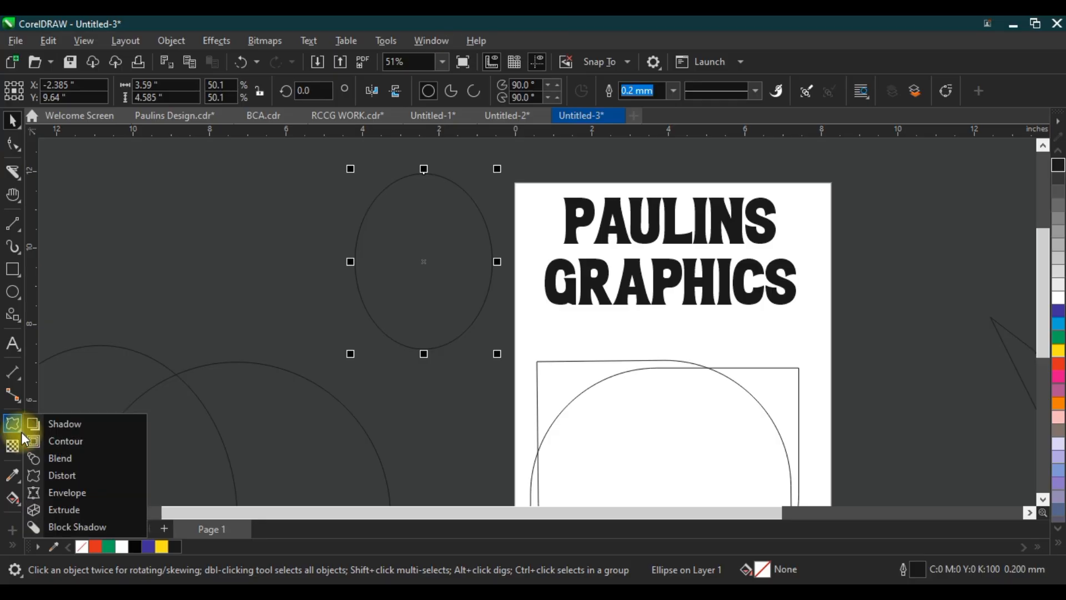
click(68, 492)
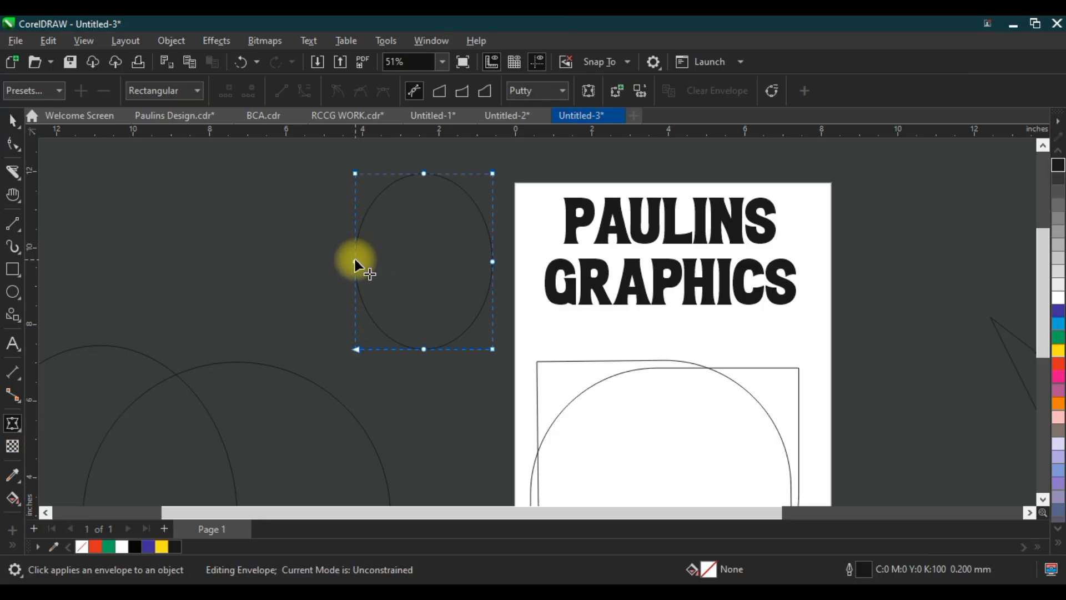
drag(355, 262, 411, 269)
drag(492, 261, 450, 251)
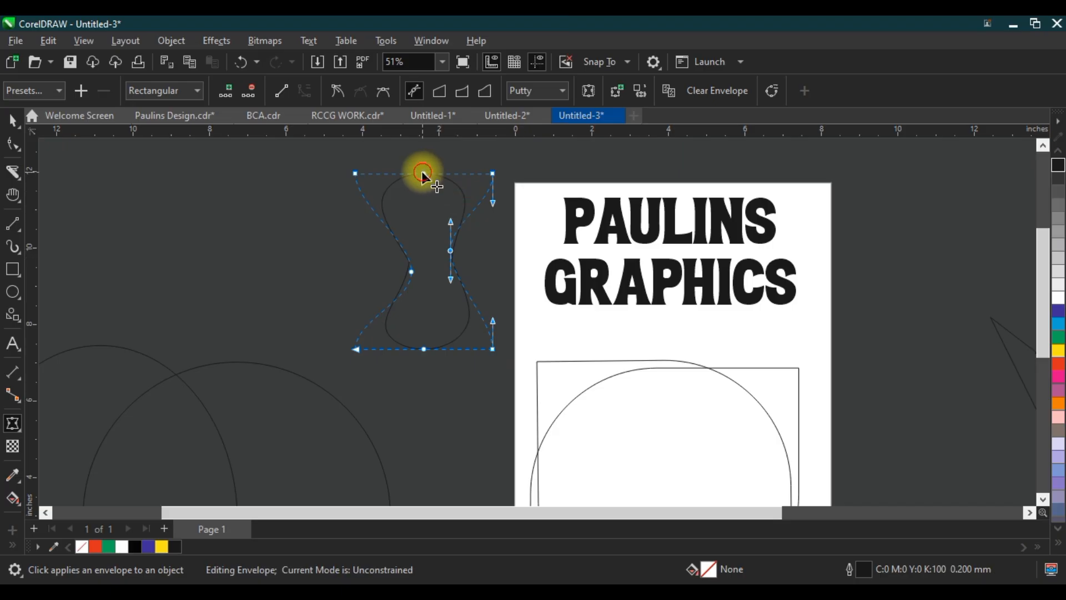
drag(424, 175, 427, 234)
Pull the envelope's lower middle node up and bend the curves at both lower corners outward
click(423, 350)
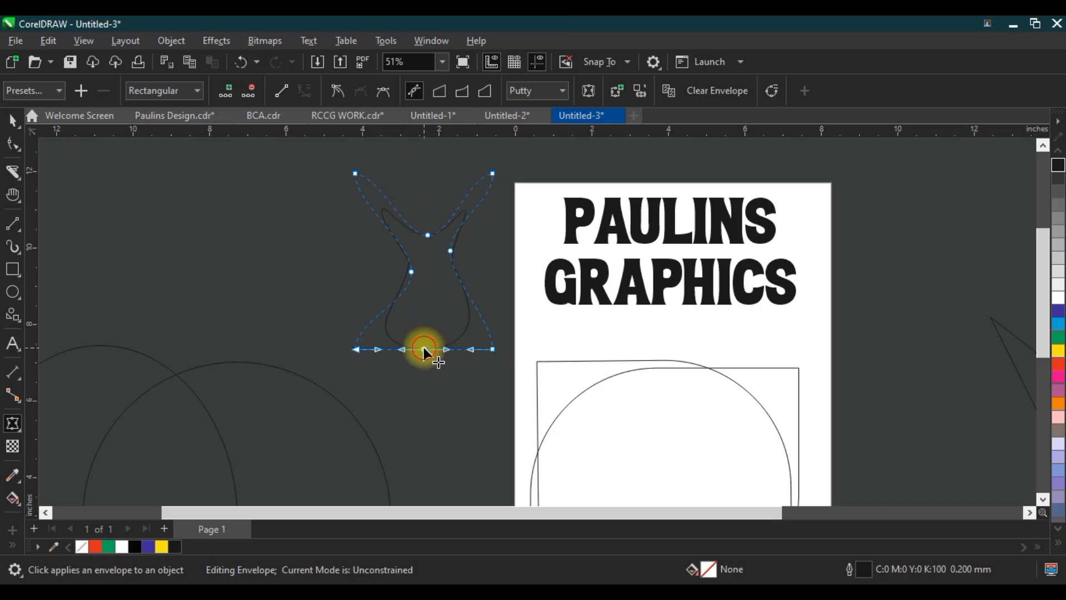
drag(424, 349, 428, 291)
drag(379, 351, 420, 419)
click(492, 350)
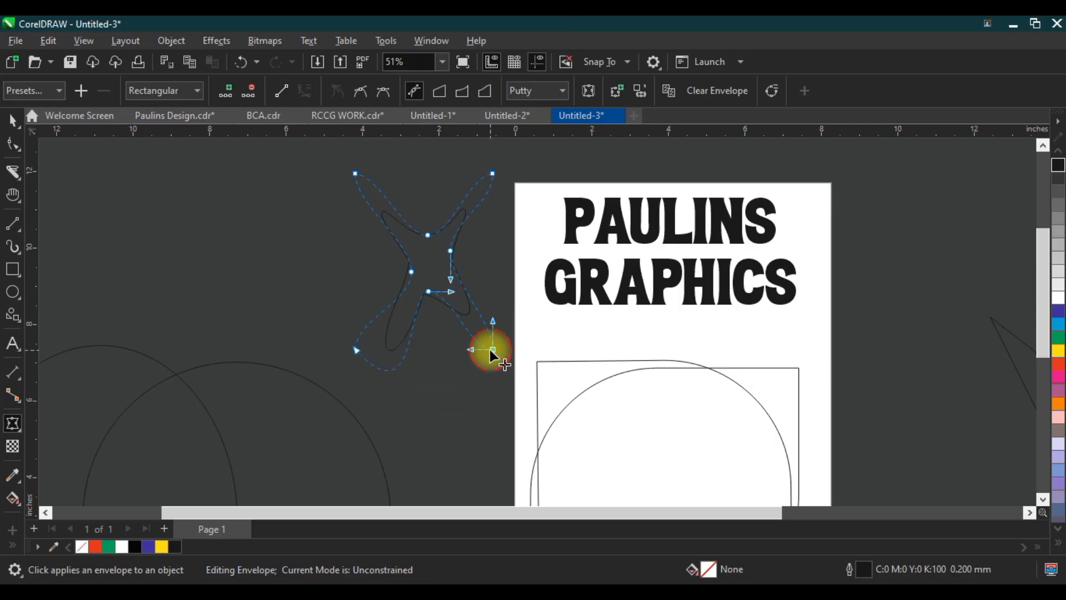
drag(469, 350, 453, 387)
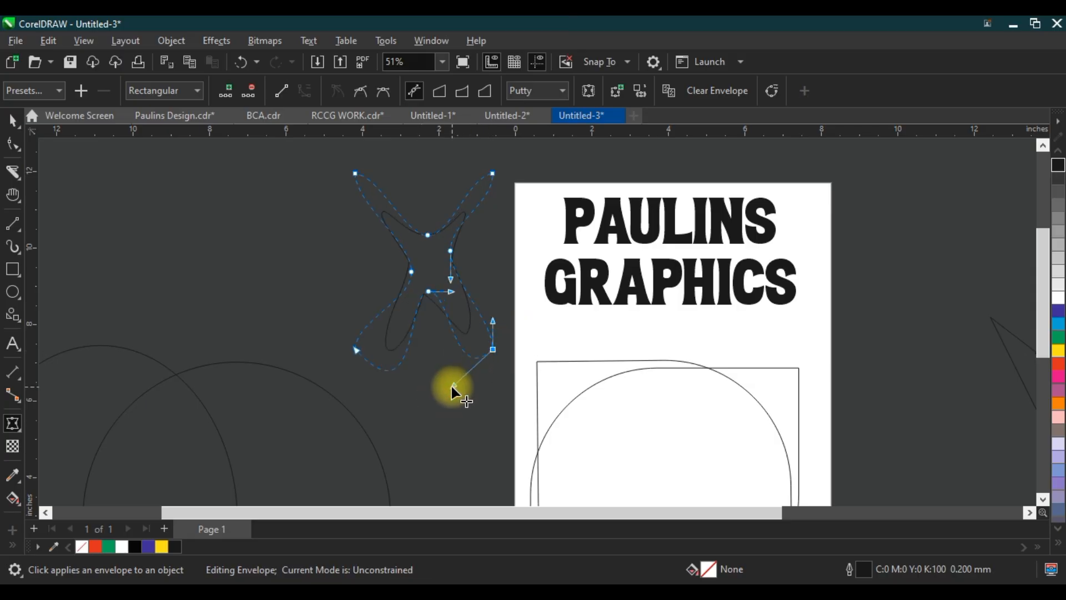
Delete the envelope-shaped ellipse
click(11, 118)
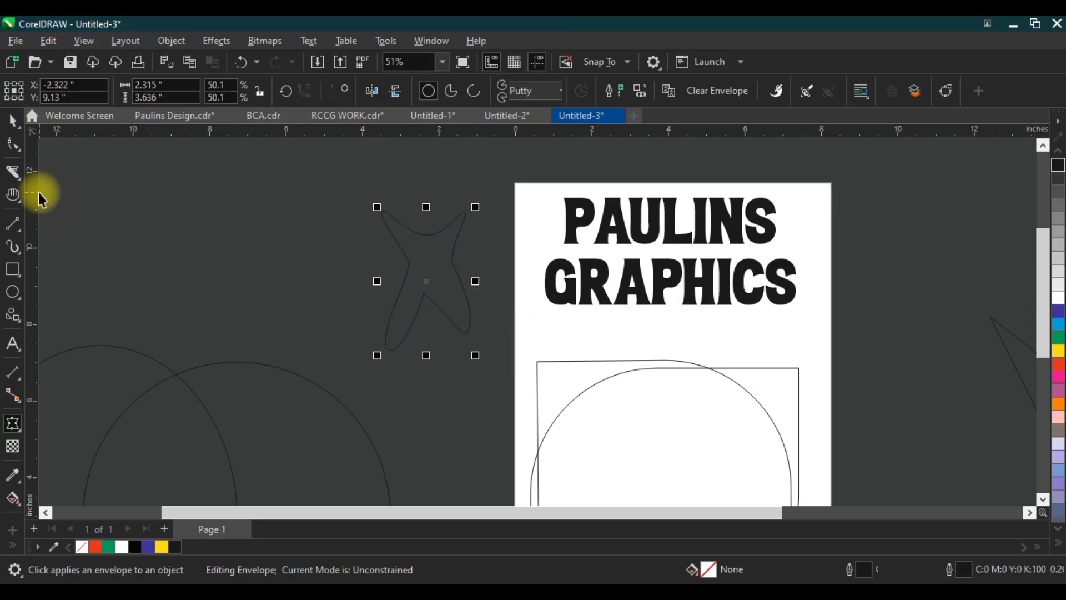
key(Delete)
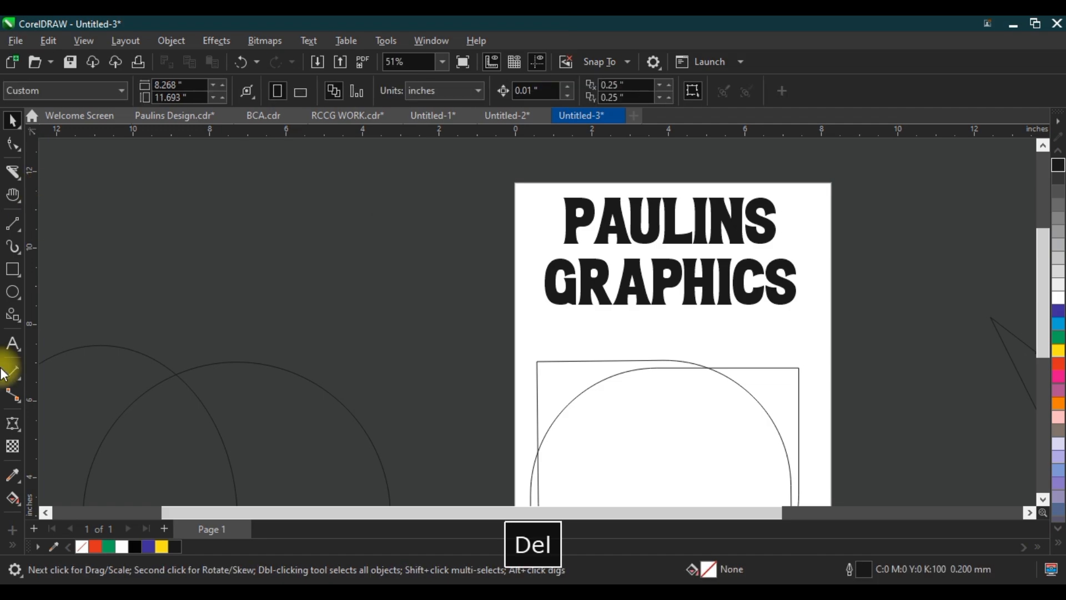
Extrude the PAULINS GRAPHICS text at depth 20 with its vanishing point at -1.418, 2.46 in above the page, and undo the extrusion
click(23, 430)
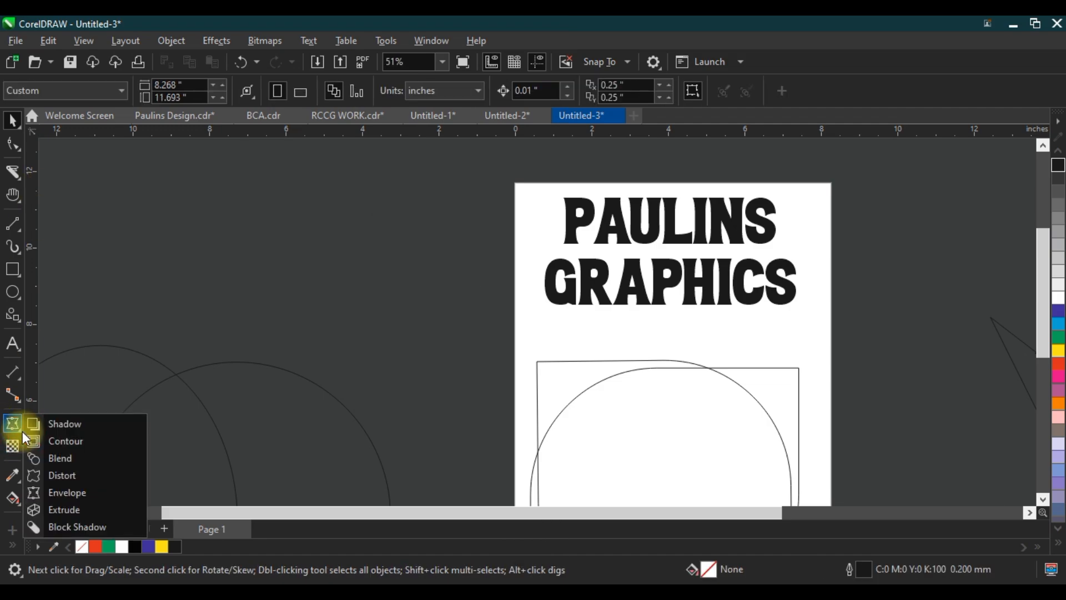
click(65, 509)
click(571, 218)
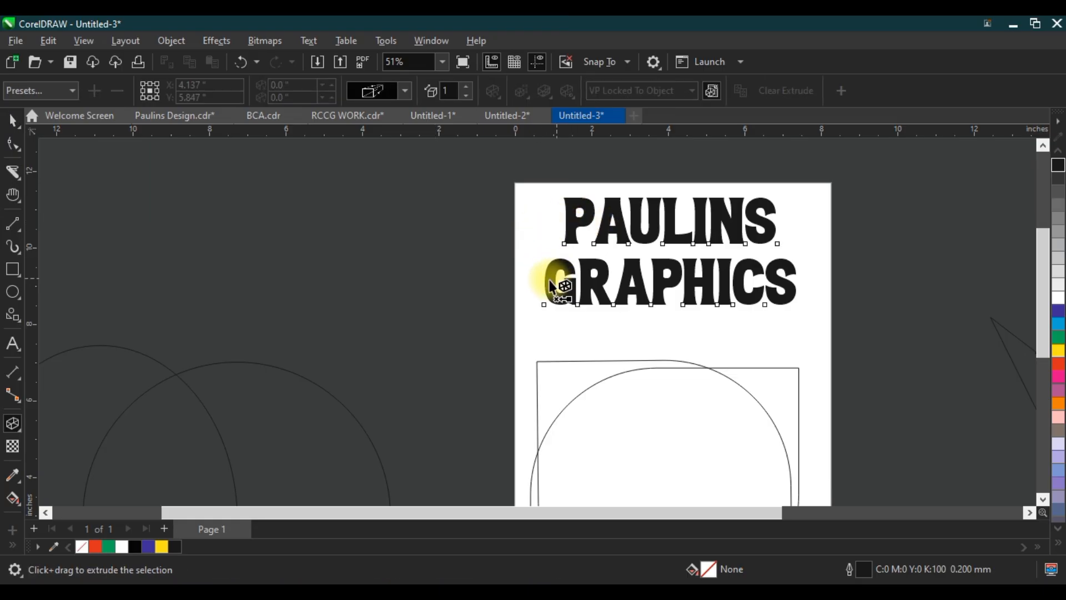
drag(555, 278, 599, 158)
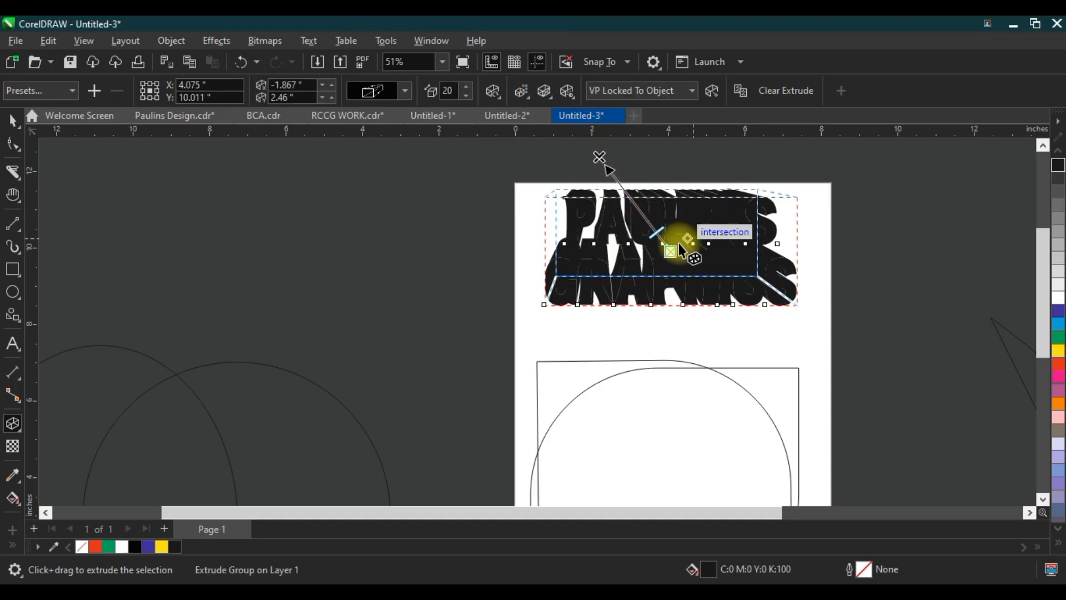
drag(597, 157, 617, 159)
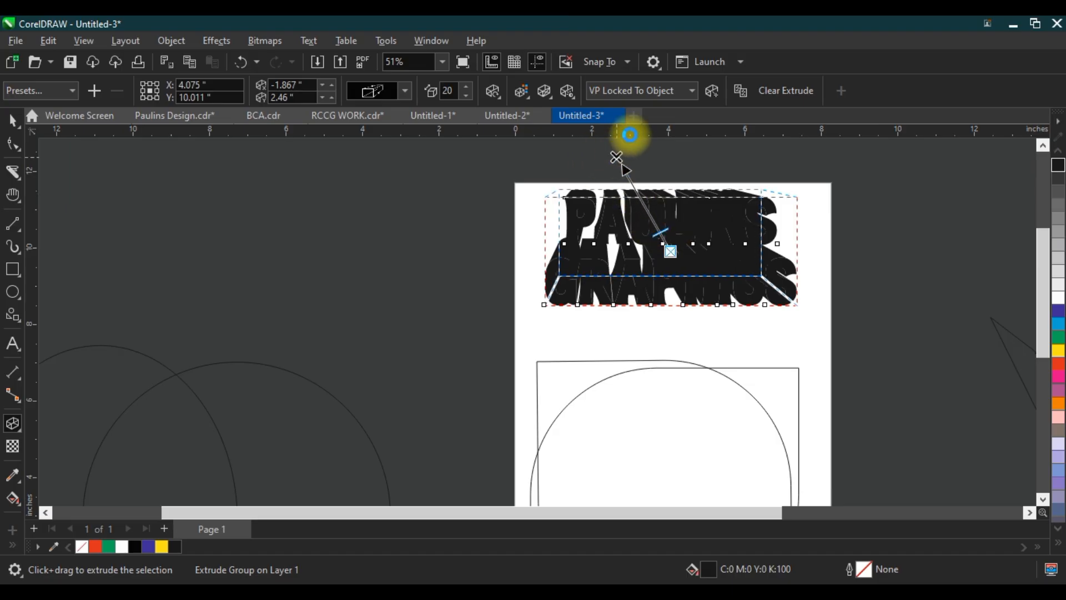
drag(627, 159, 628, 176)
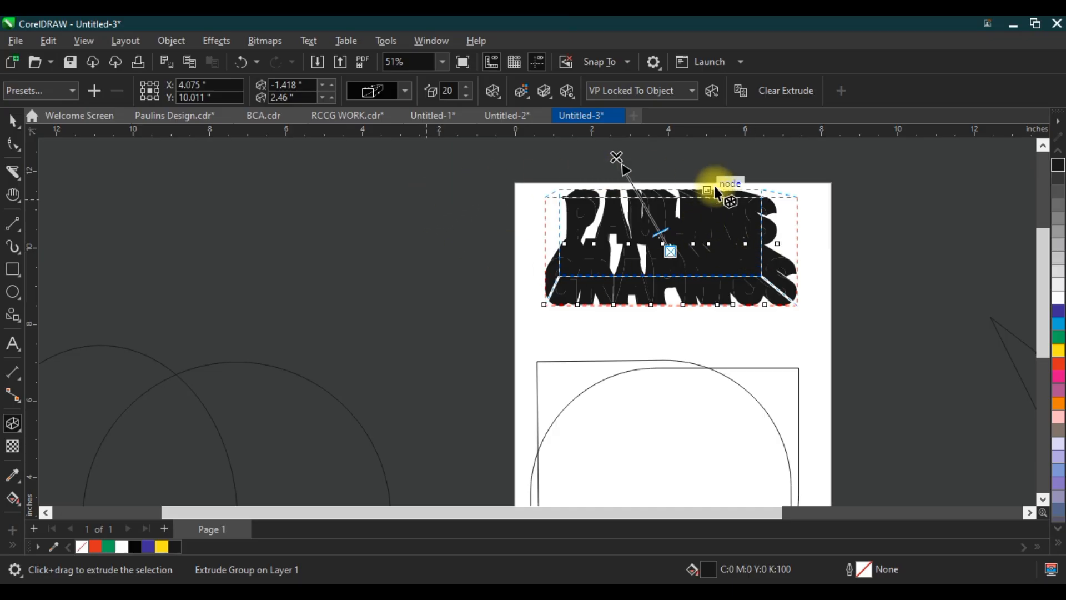
click(12, 119)
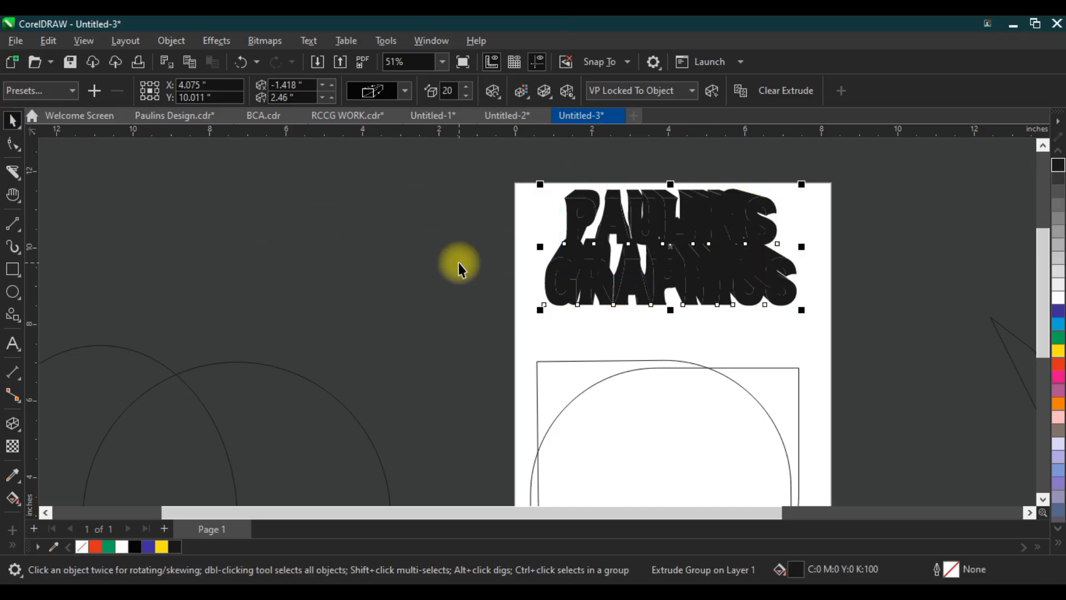
key(ctrl+z)
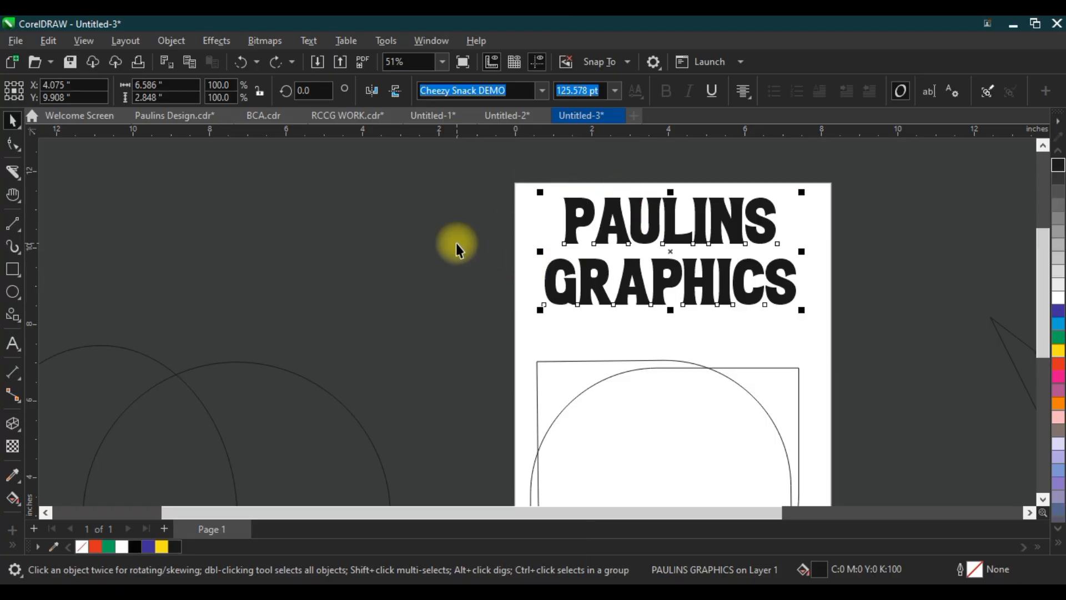
Add a block shadow to the PAULINS GRAPHICS text, extending past the page's edge with depth 4.725 in and direction 200.067
click(21, 433)
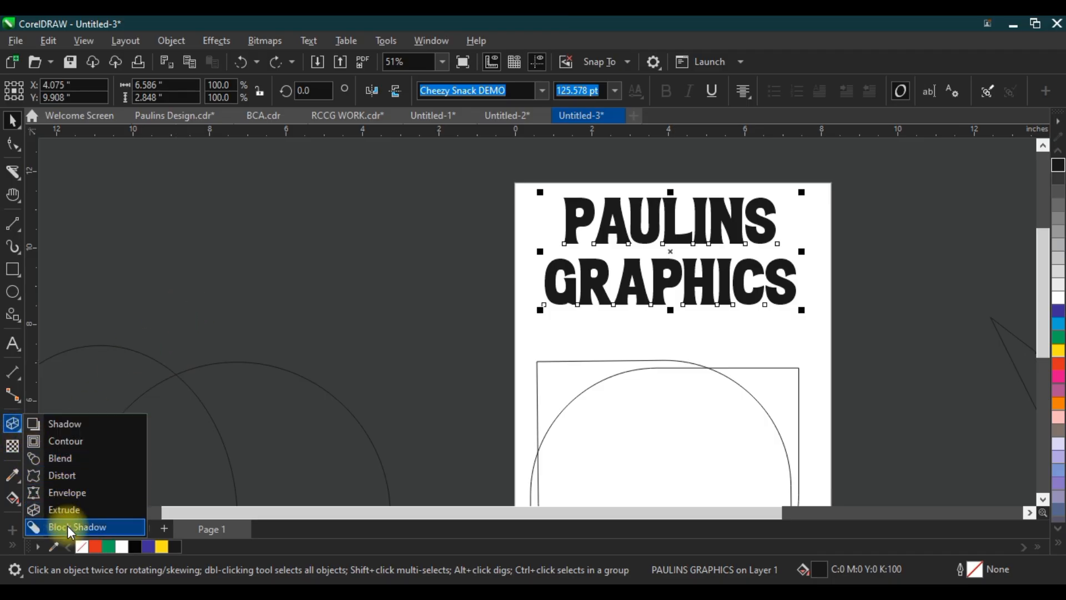
click(71, 530)
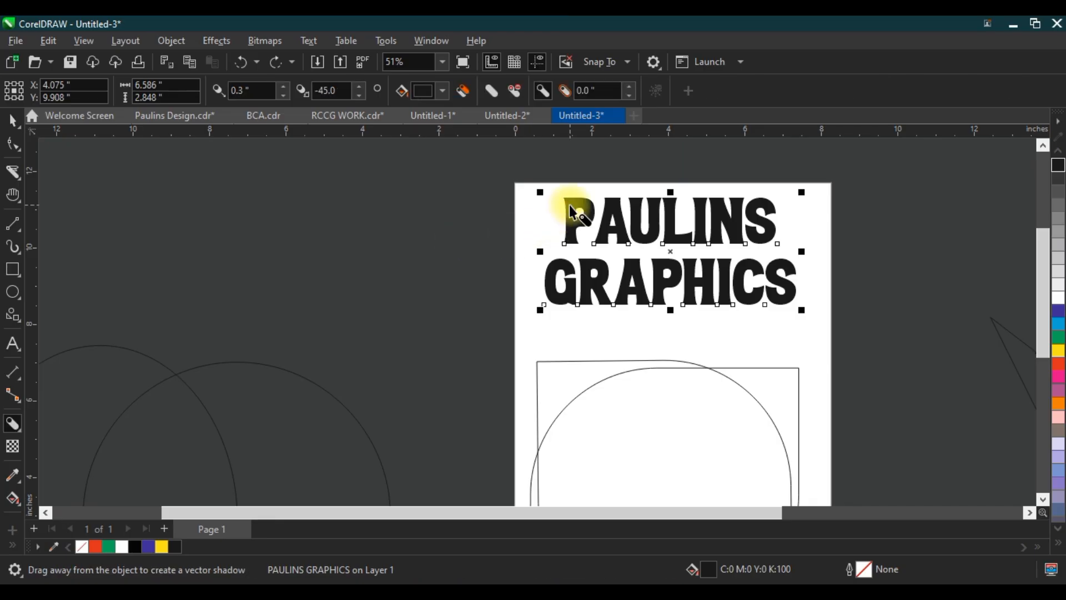
drag(571, 210, 501, 313)
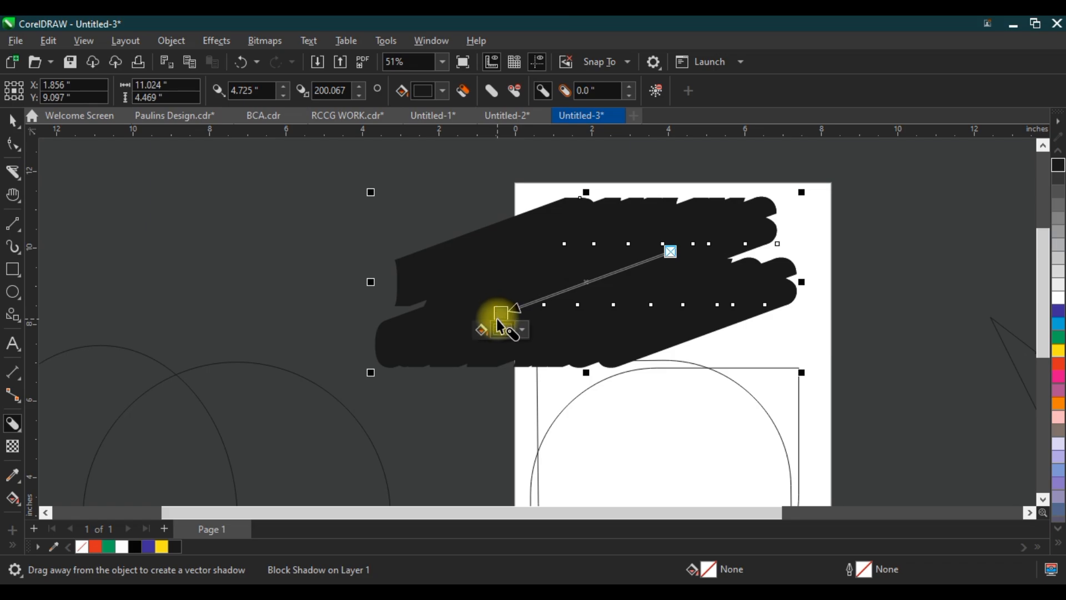
Change the block shadow colour to dark purple #482E4F
click(505, 328)
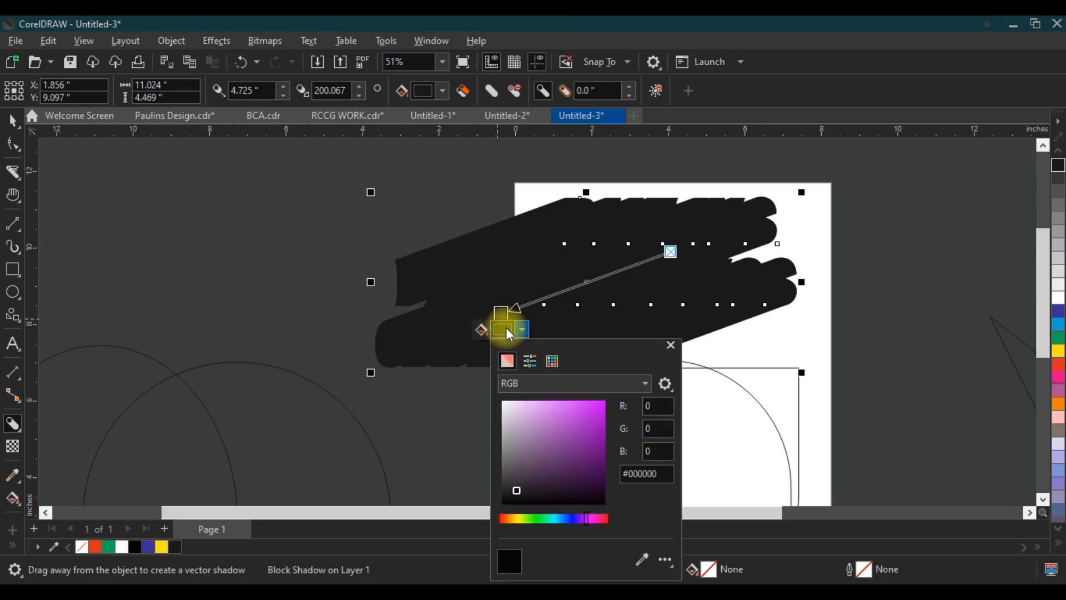
mouse_move(527, 433)
mouse_down()
mouse_move(579, 418)
mouse_move(576, 439)
mouse_move(517, 478)
mouse_up()
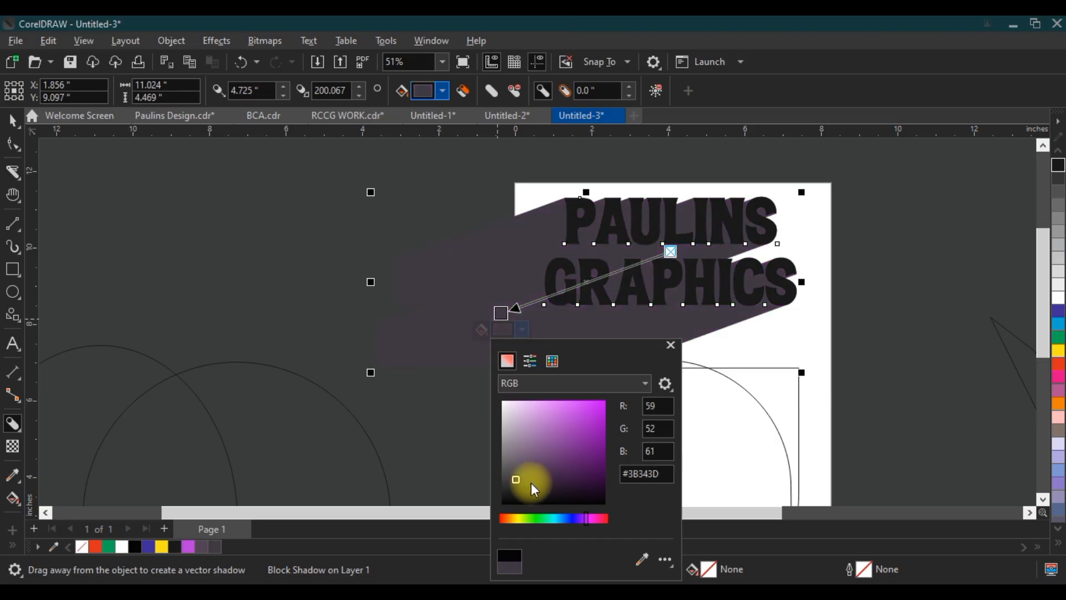
click(534, 483)
click(544, 472)
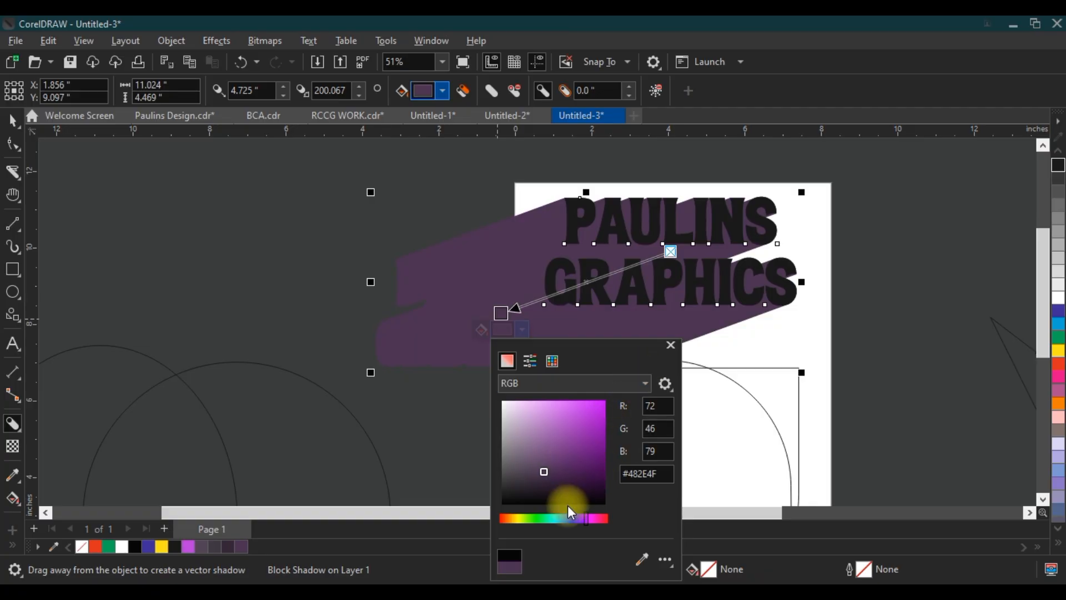
click(580, 288)
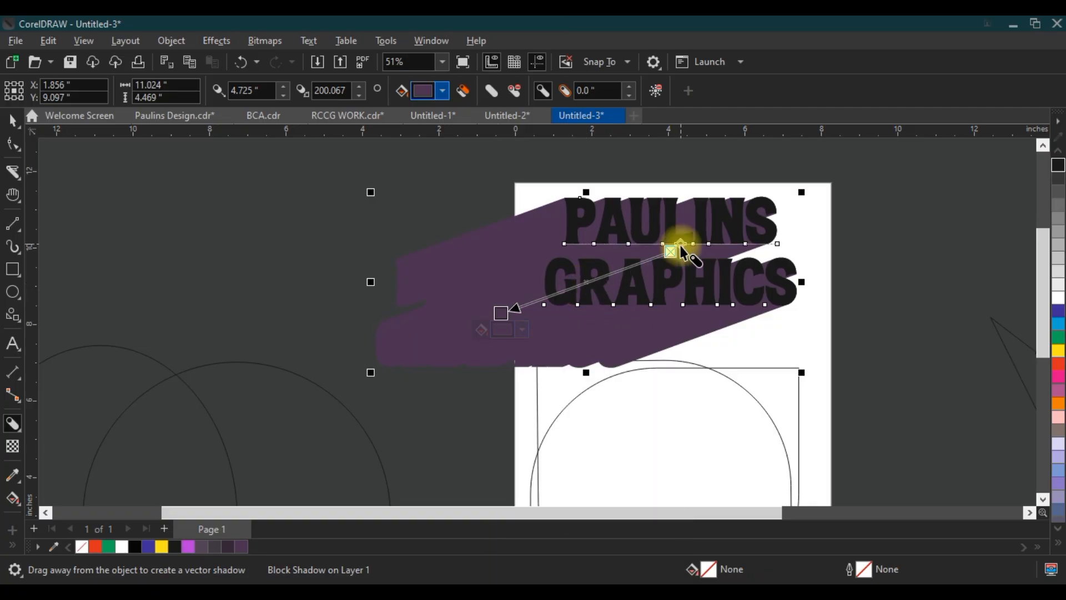
Try red, cyan and blue fills on the PAULINS GRAPHICS text and settle on light purple, C:40 M:40 Y:0 K:0
click(13, 120)
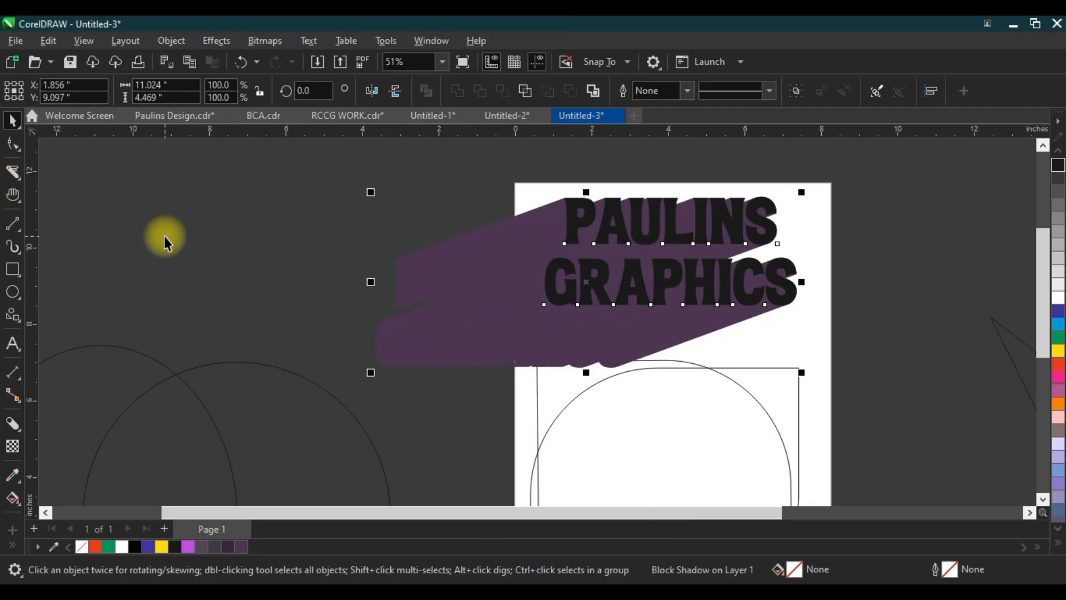
click(584, 289)
click(587, 287)
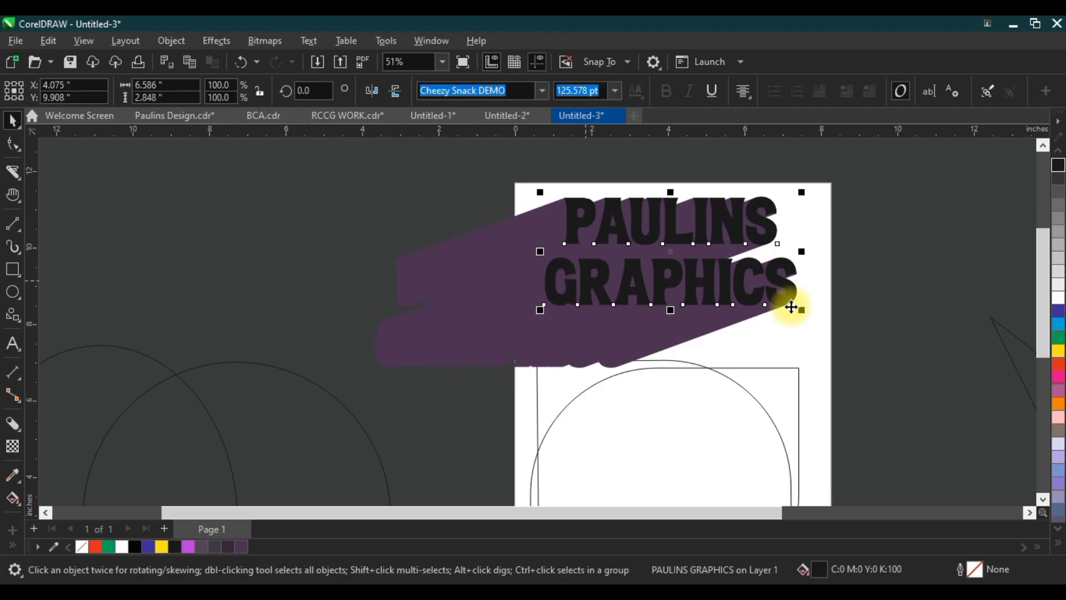
click(1059, 367)
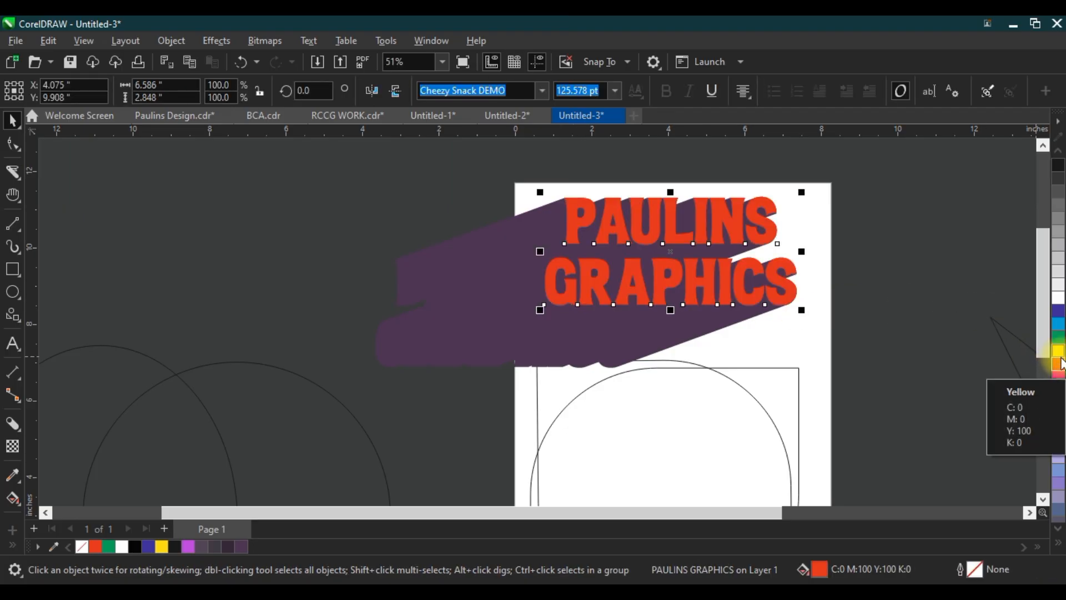
click(1060, 326)
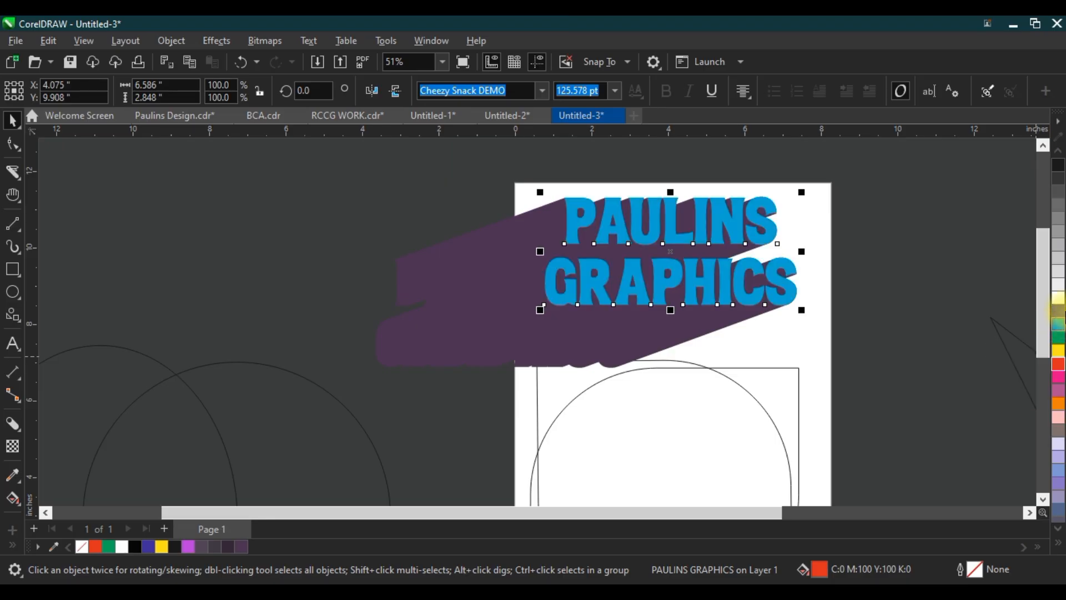
click(1059, 311)
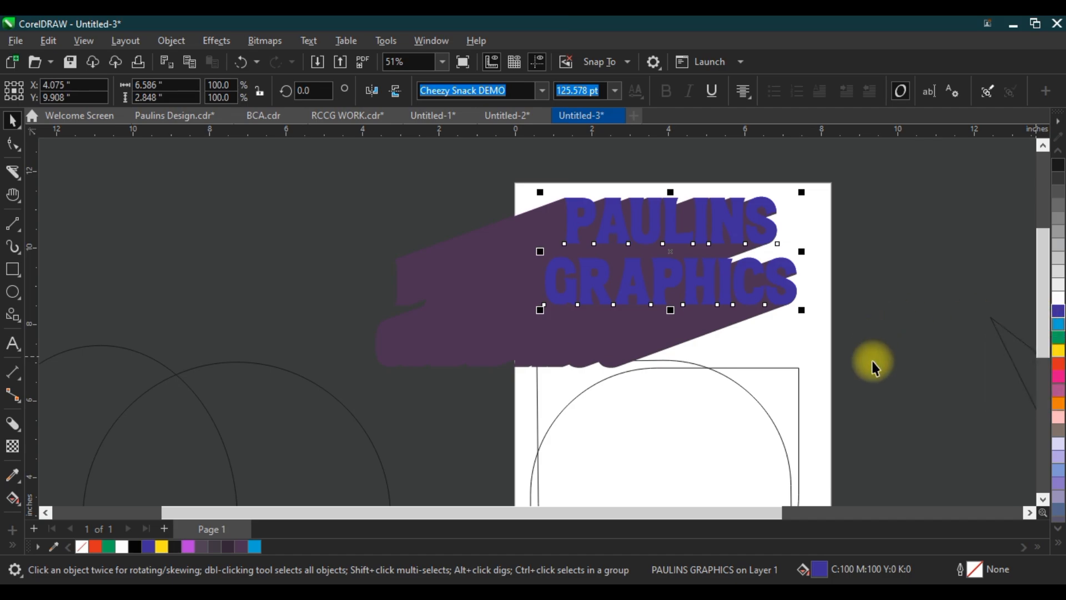
click(1059, 457)
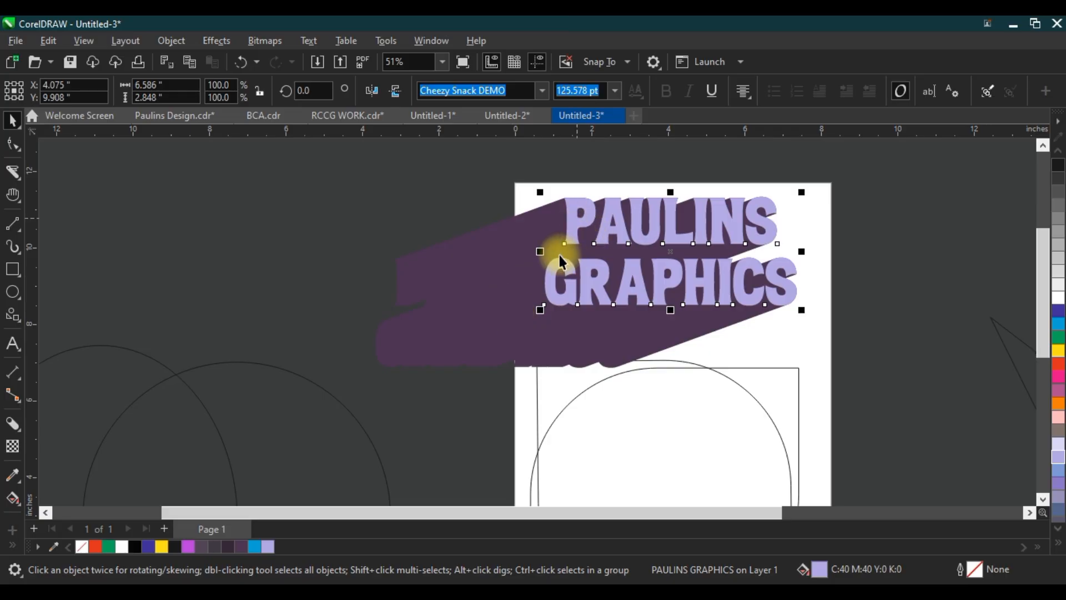
Recolour the text's block shadow to a more saturated purple, #550769
click(12, 425)
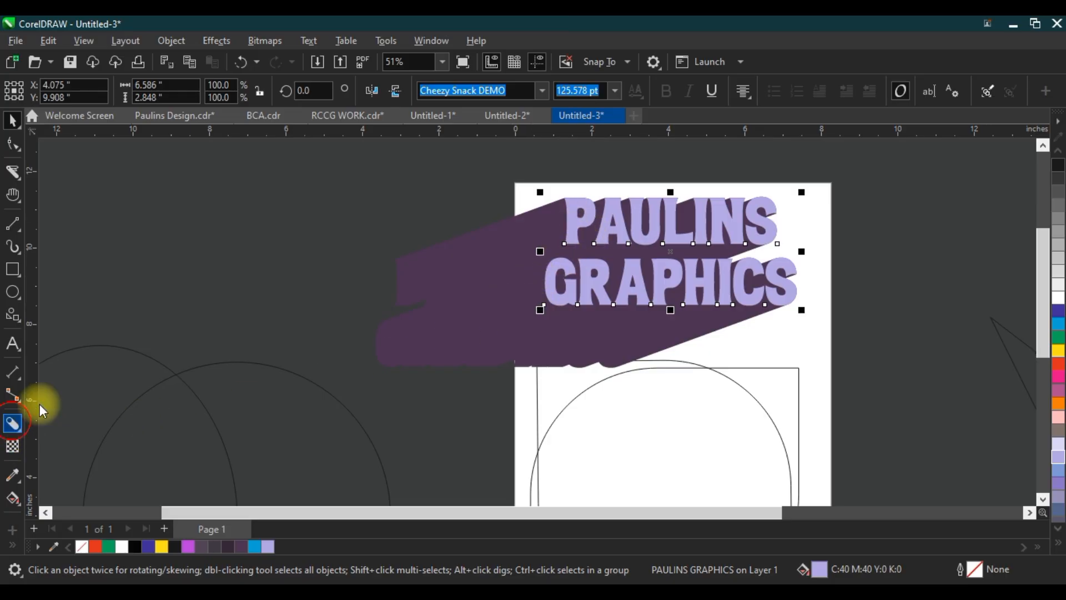
drag(505, 326, 506, 315)
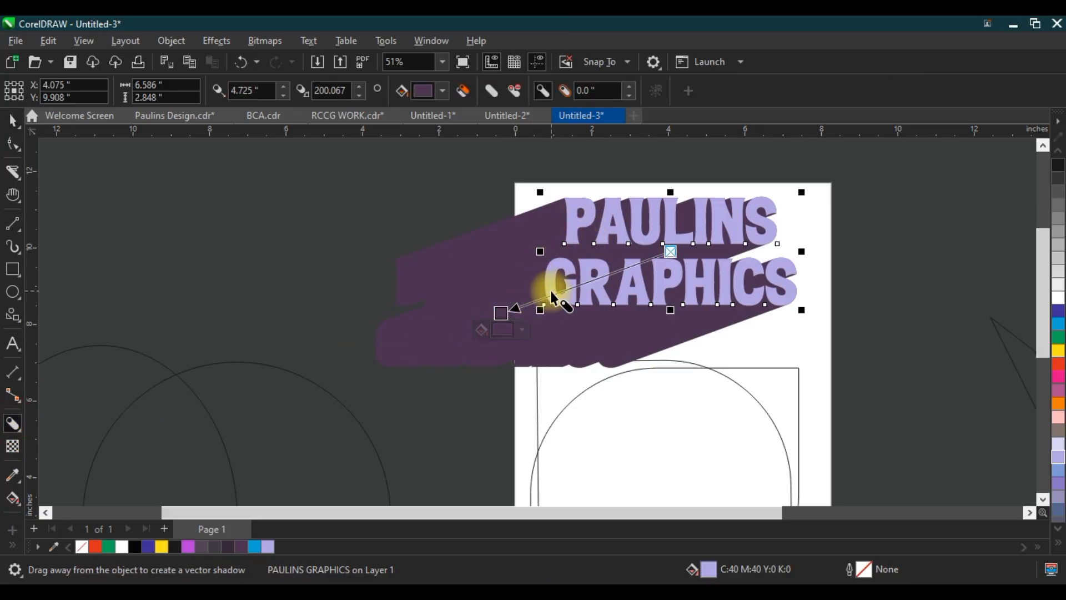
click(561, 290)
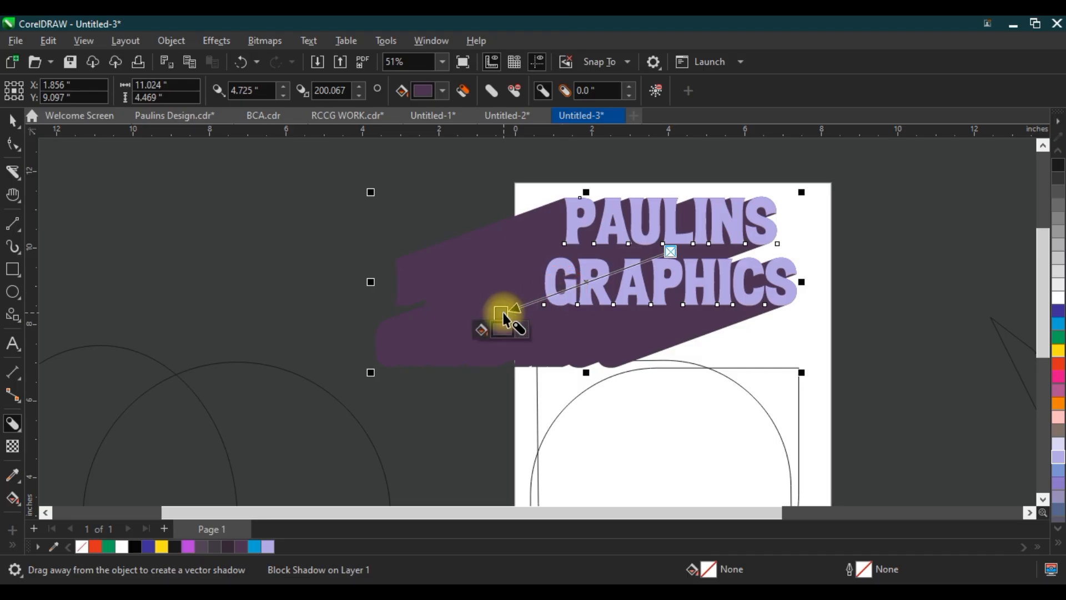
click(521, 330)
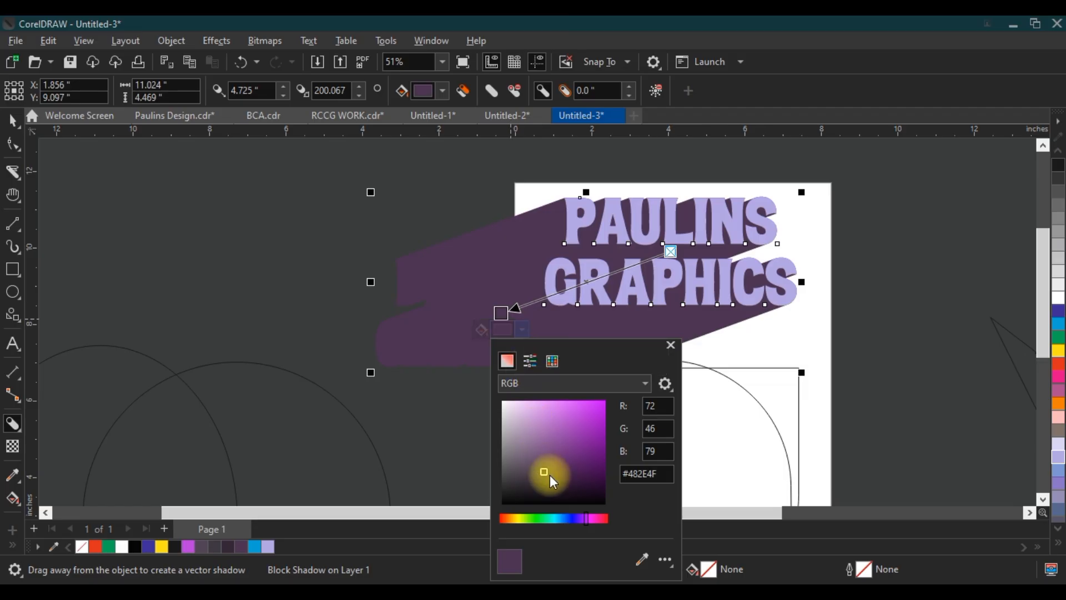
mouse_move(554, 475)
mouse_down()
mouse_move(582, 458)
mouse_move(594, 428)
mouse_move(589, 469)
mouse_move(598, 462)
mouse_up()
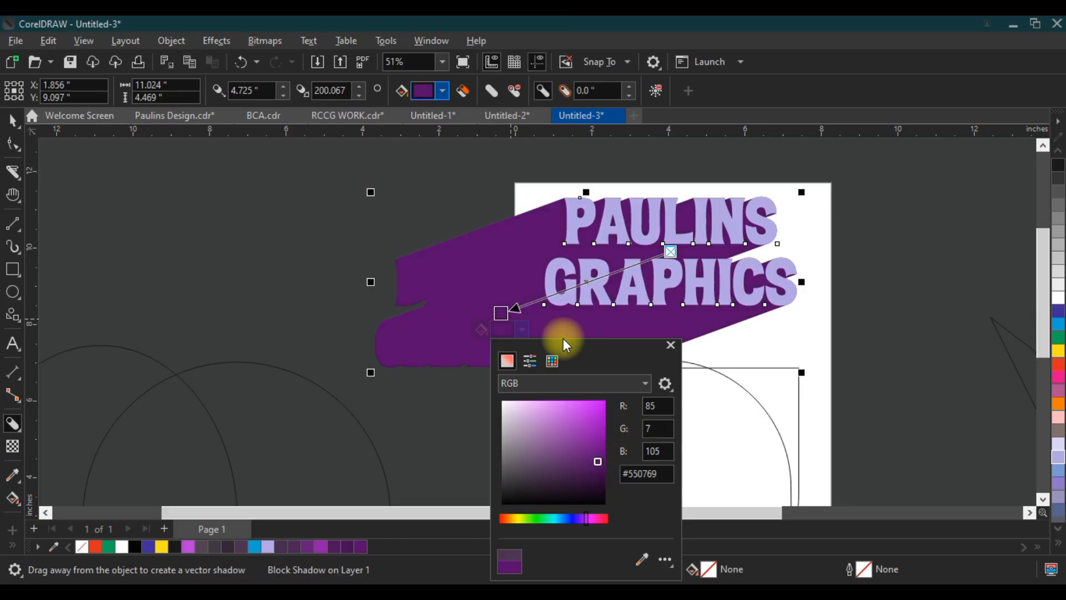
Reshape the text's block shadow to a depth of about 3.18 in at direction 202.023
drag(511, 318, 717, 277)
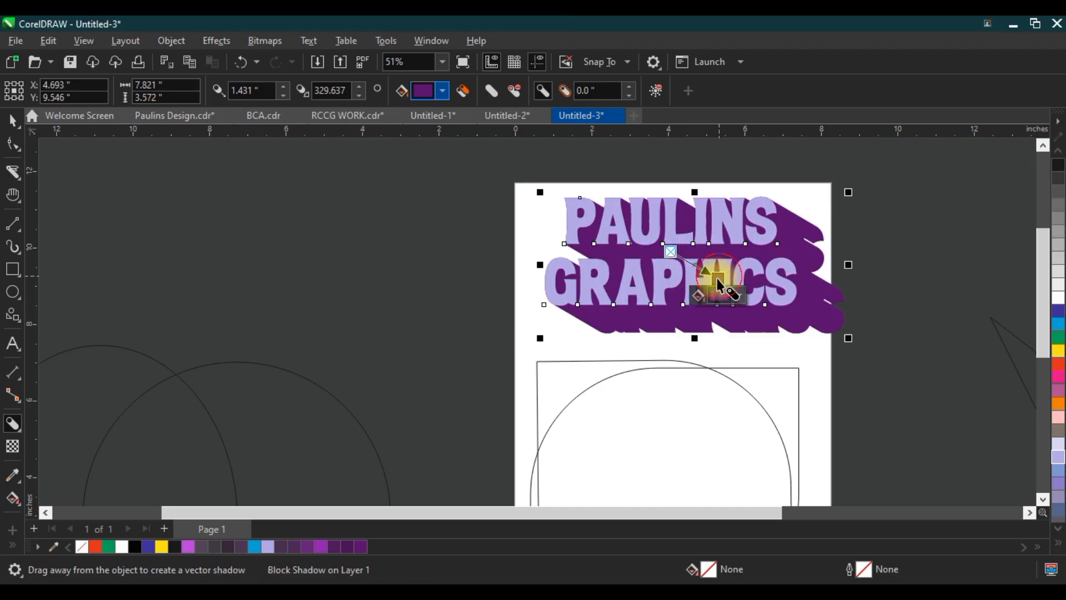
drag(717, 279, 558, 297)
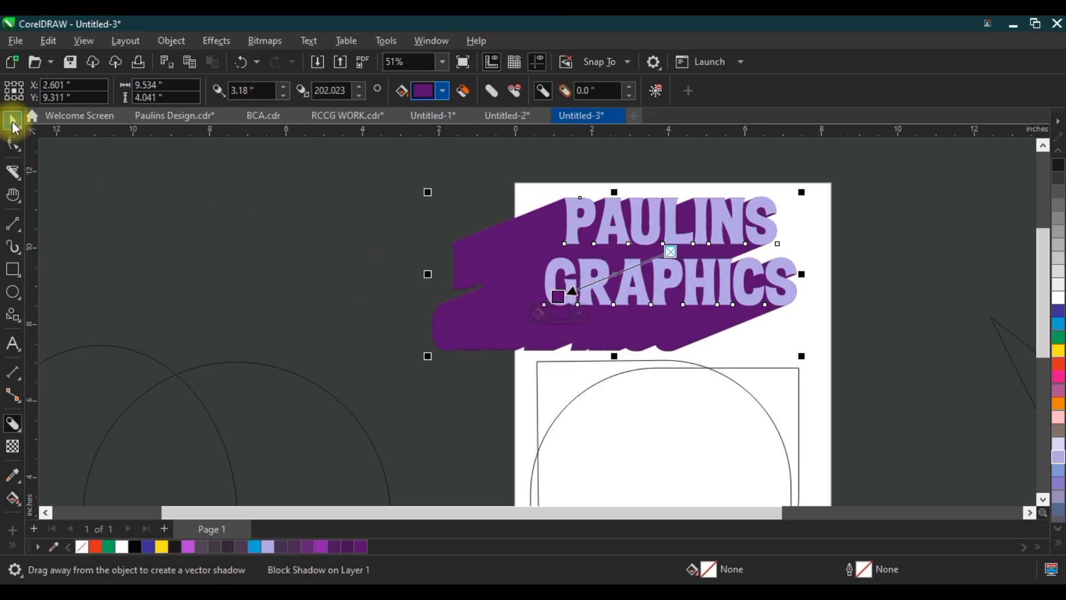
click(13, 123)
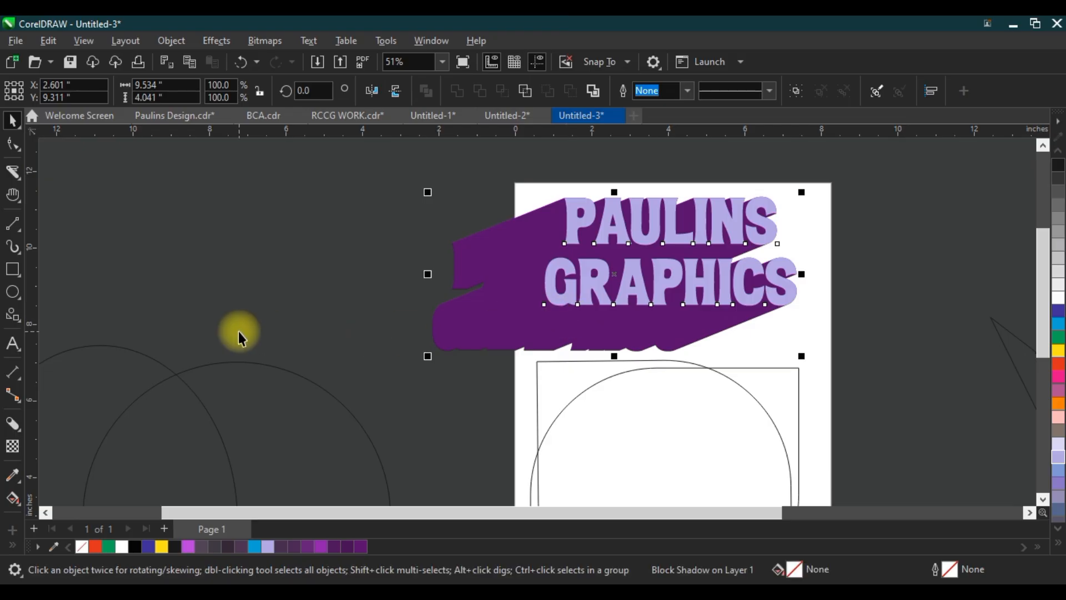
Apply a downward fountain transparency to the PAULINS GRAPHICS text and shorten its fade to the GRAPHICS line
click(22, 436)
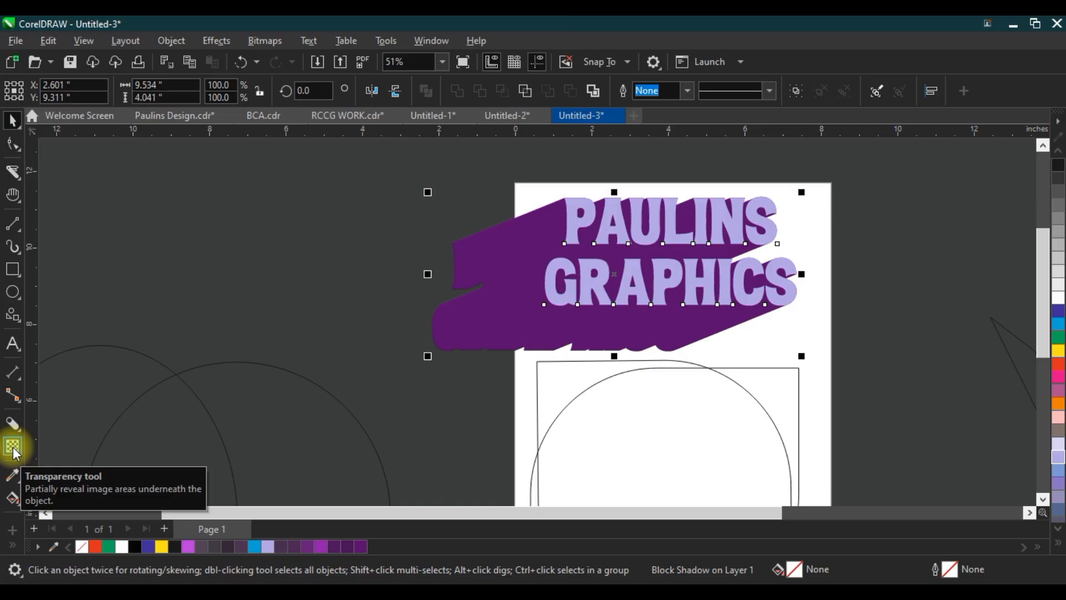
click(12, 446)
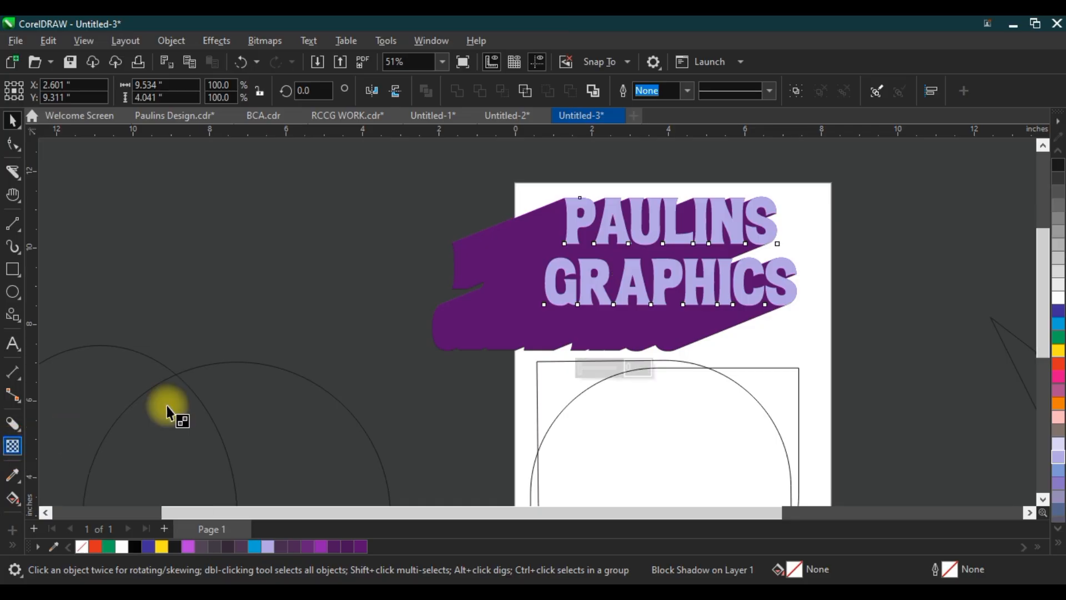
drag(608, 271, 611, 351)
click(610, 270)
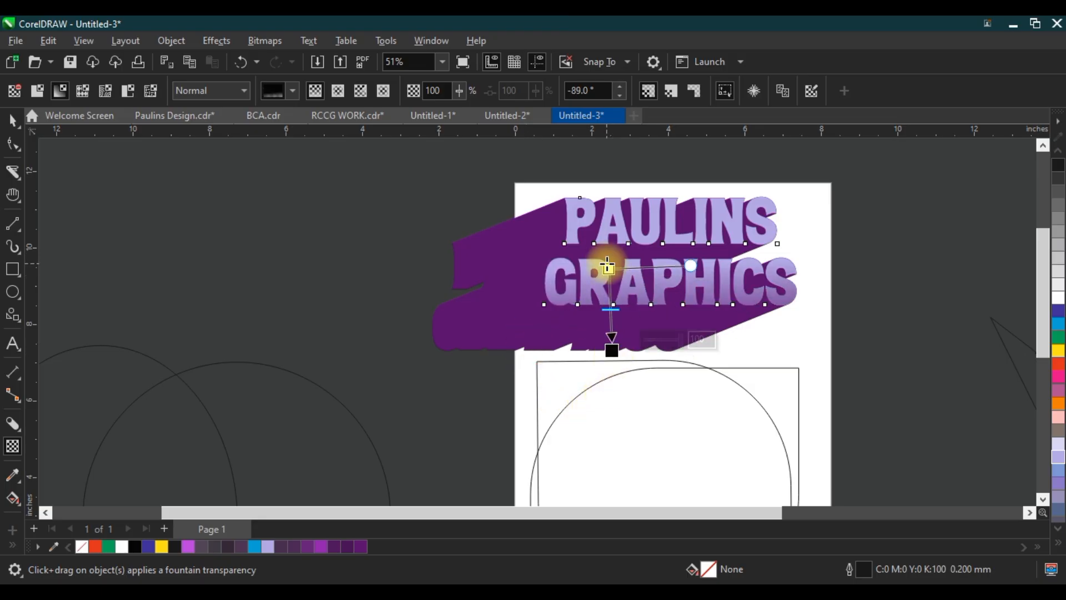
drag(605, 255, 614, 244)
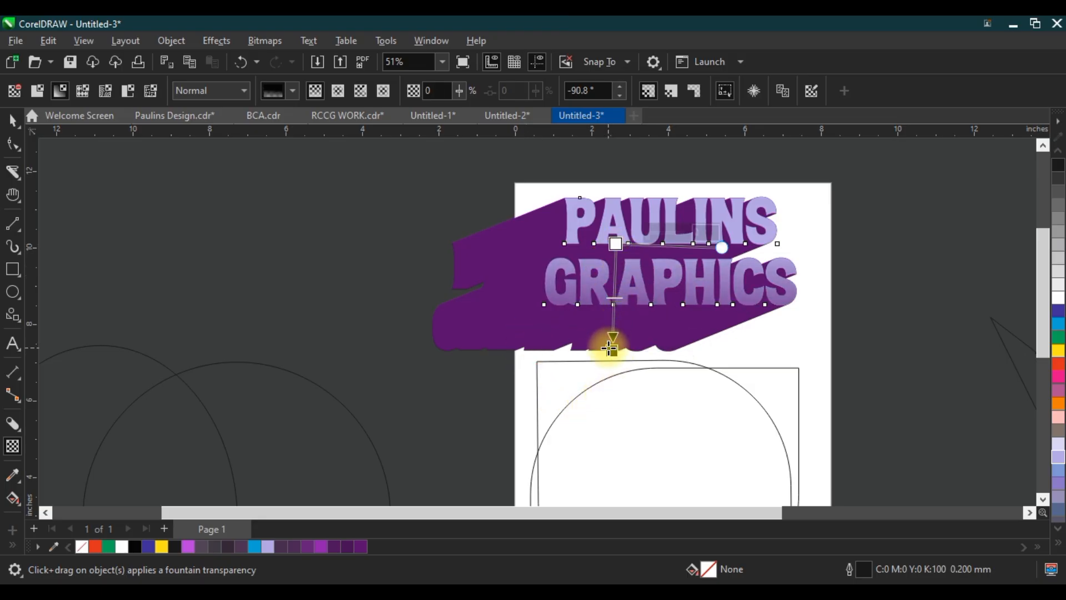
drag(609, 341, 615, 302)
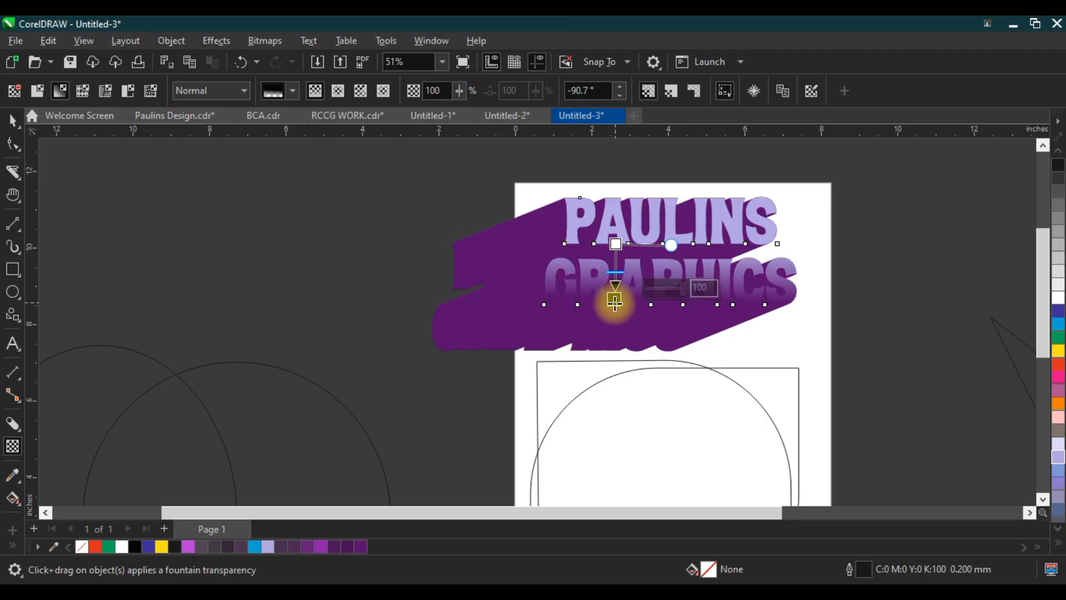
Adjust the text's transparency so the fade runs from the upper part of PAULINS to the base of GRAPHICS, at about -89.6°
drag(616, 257, 617, 239)
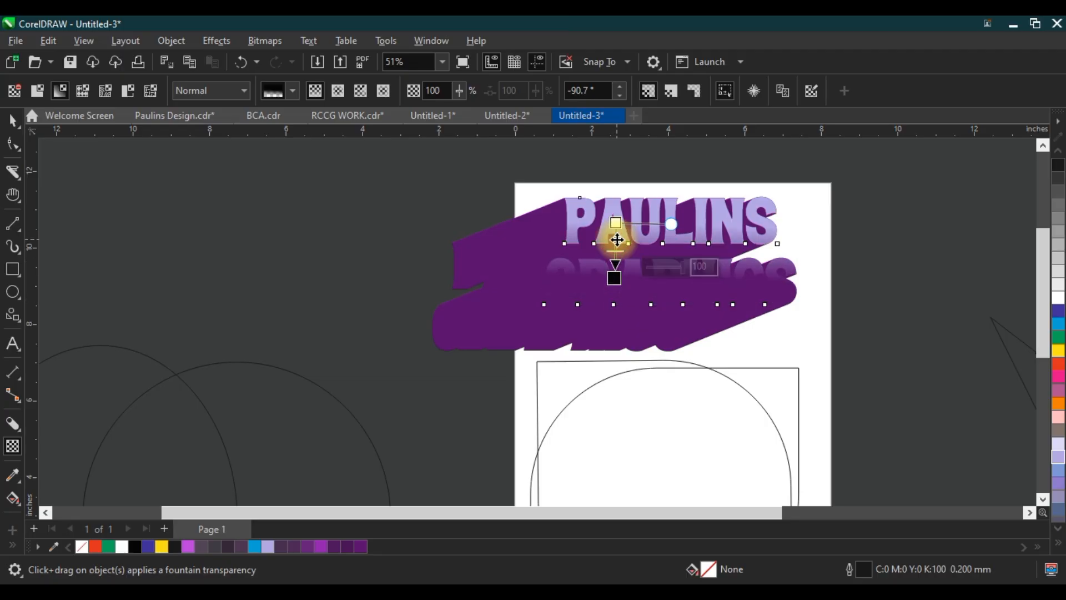
drag(614, 277, 617, 319)
drag(622, 223, 613, 183)
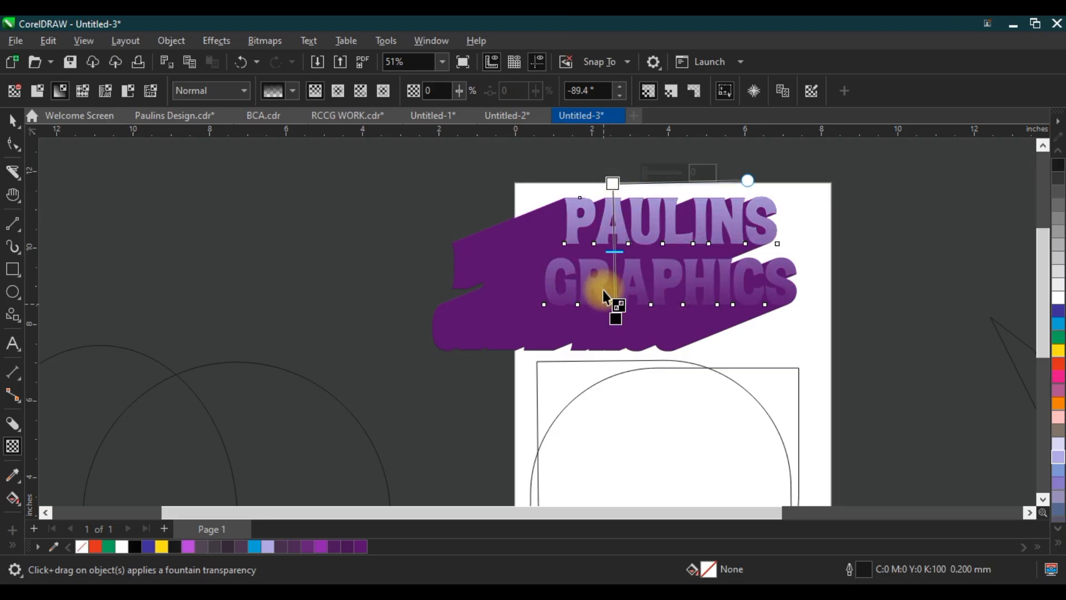
mouse_move(614, 271)
mouse_down()
mouse_move(614, 244)
mouse_move(619, 261)
mouse_up()
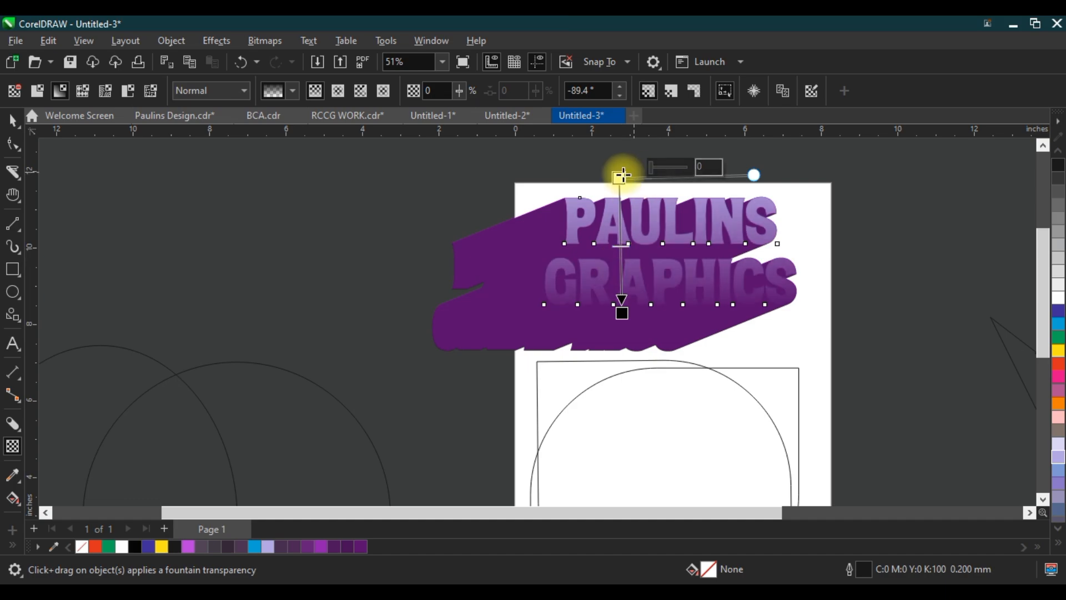
drag(621, 173, 625, 208)
drag(615, 309, 627, 304)
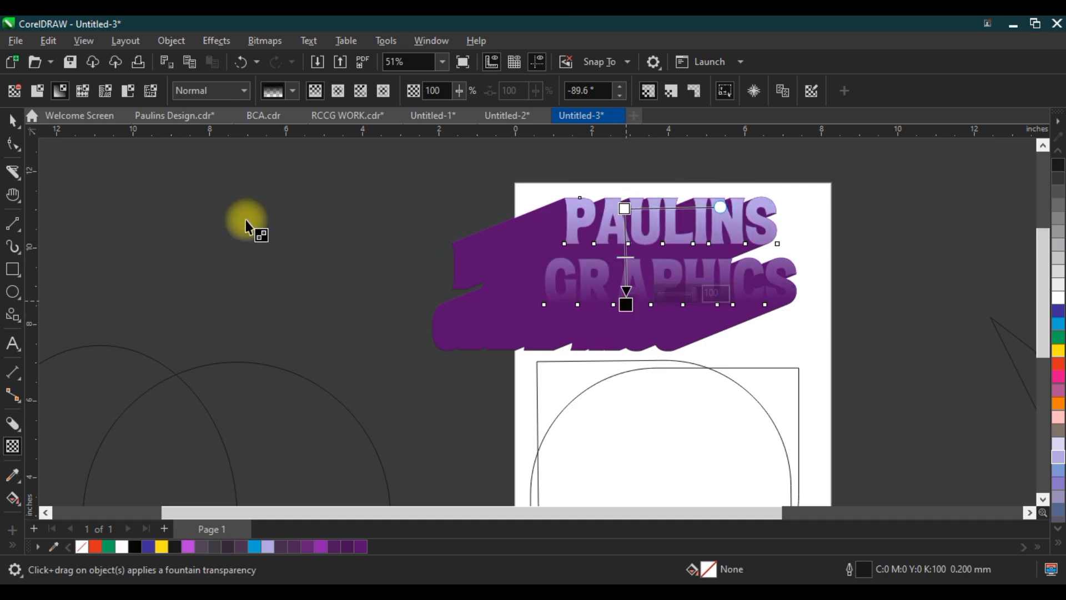
Apply a diagonal fountain transparency at about -132.8° to the rounded rectangle below the text
click(623, 384)
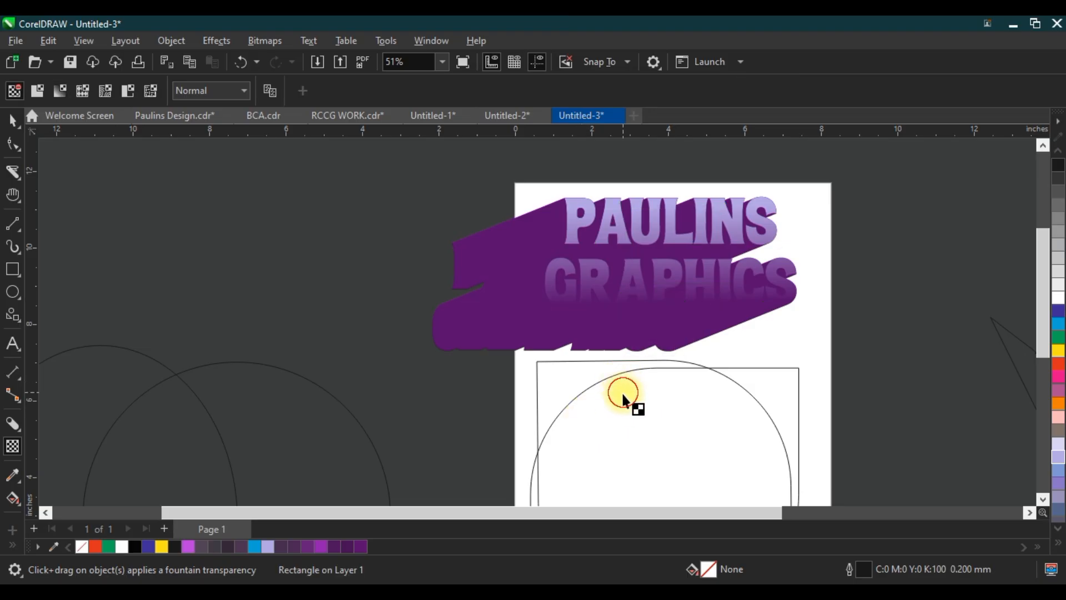
drag(622, 390, 644, 458)
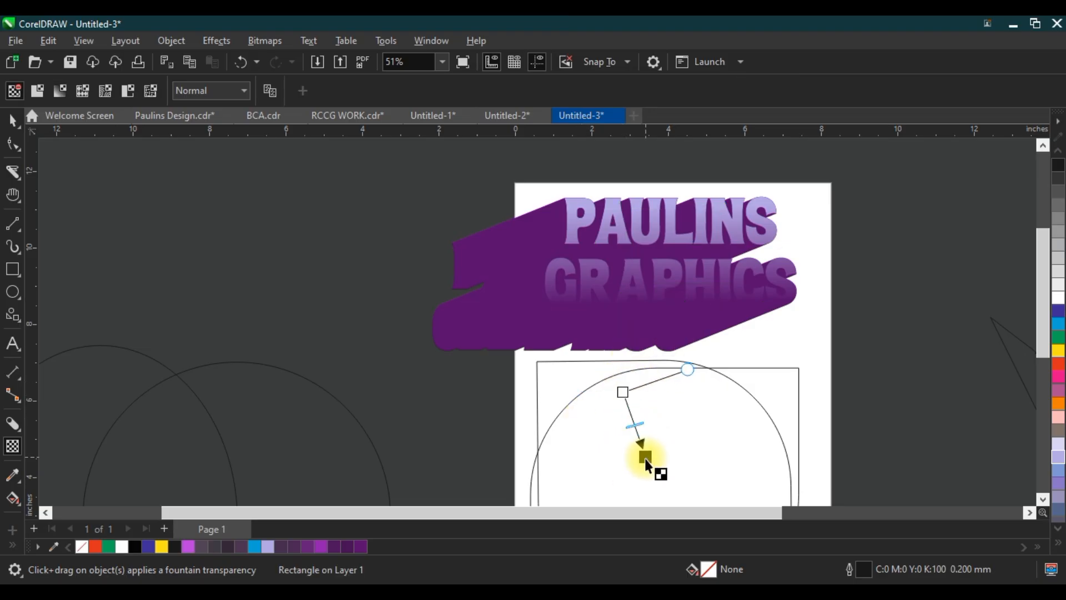
drag(621, 388, 543, 372)
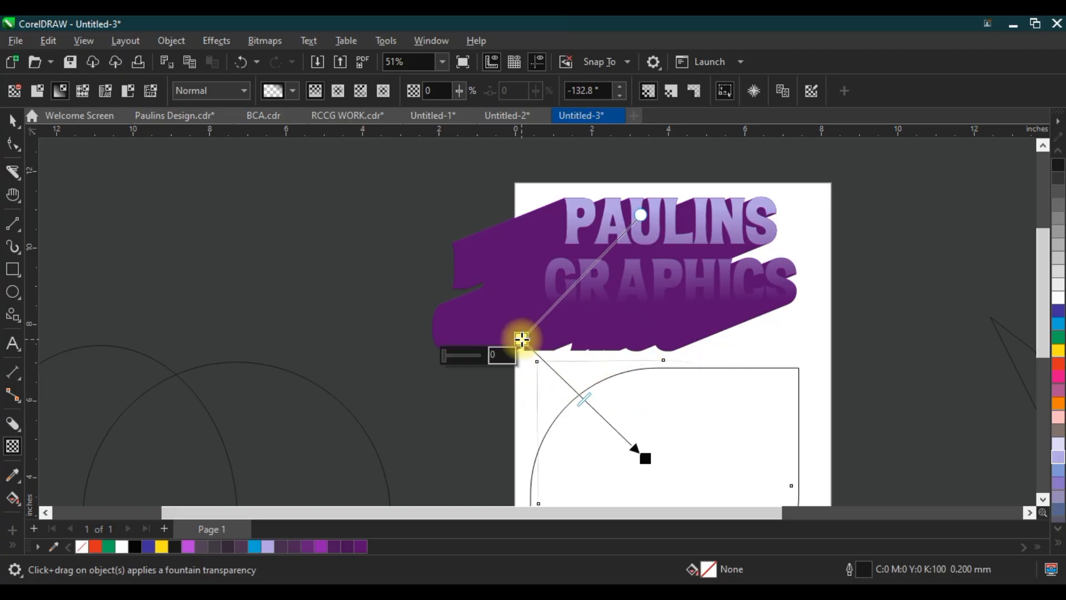
click(293, 197)
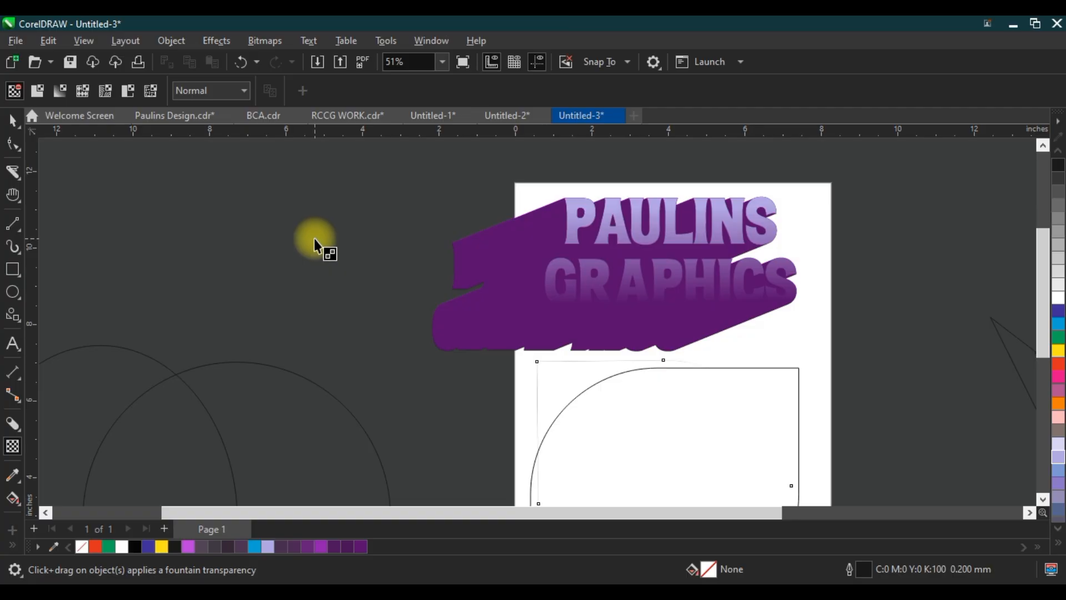
Remove the transparency from the rounded rectangle and from the PAULINS GRAPHICS text
click(14, 95)
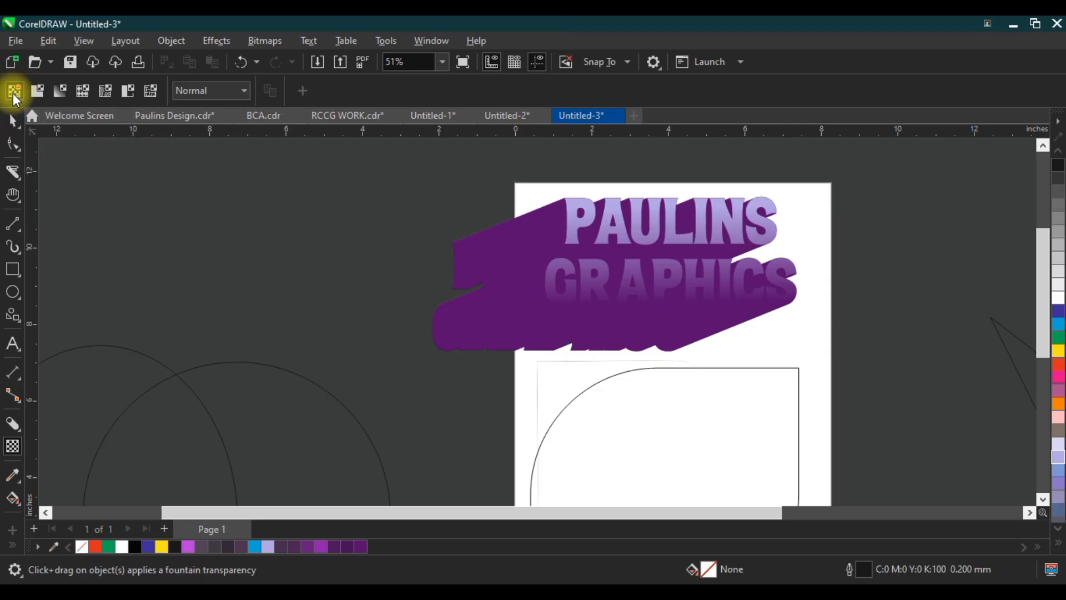
click(559, 387)
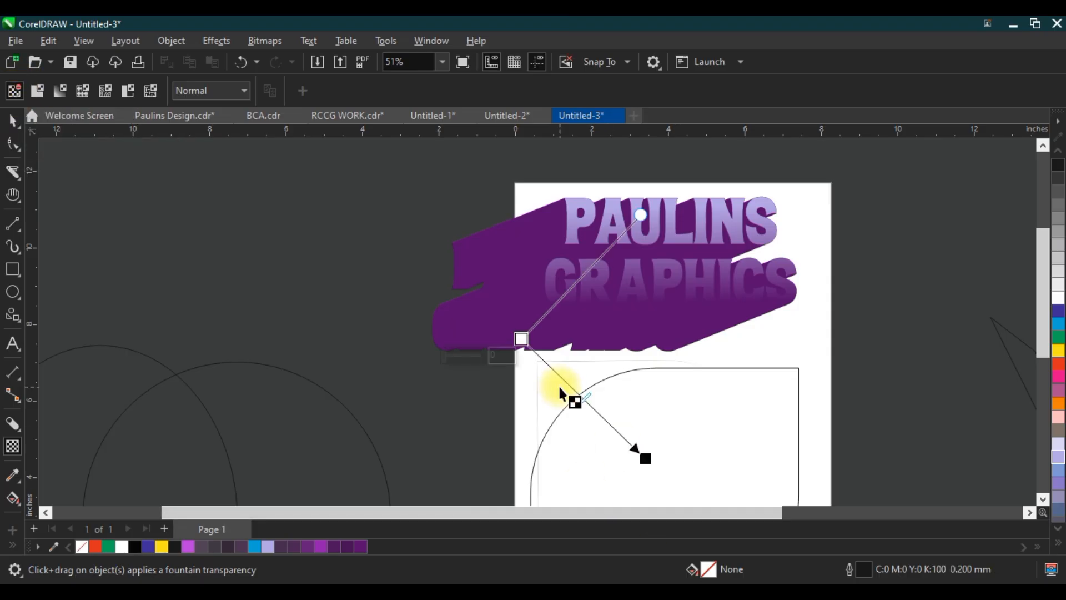
click(15, 93)
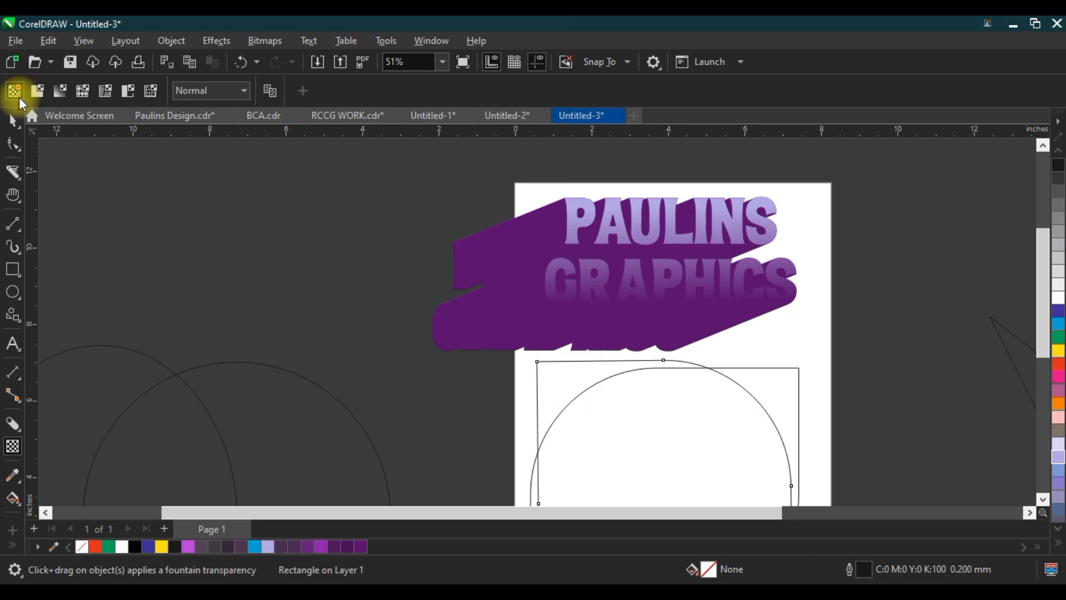
click(556, 272)
click(14, 91)
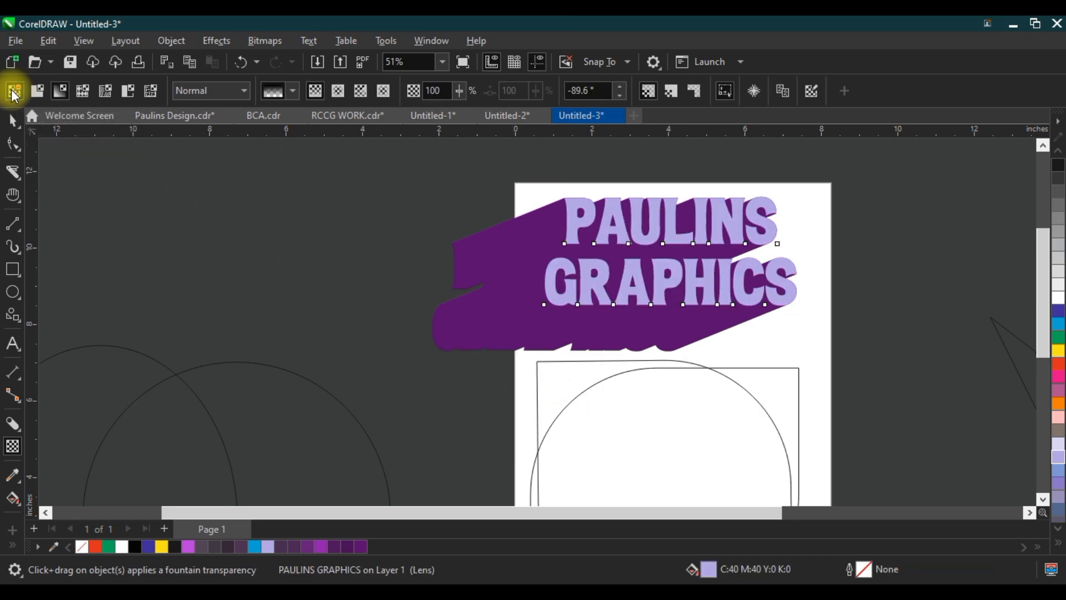
Place a copy of the light purple text beside the page, left of the block shadow, and set its merge mode to Screen
click(13, 120)
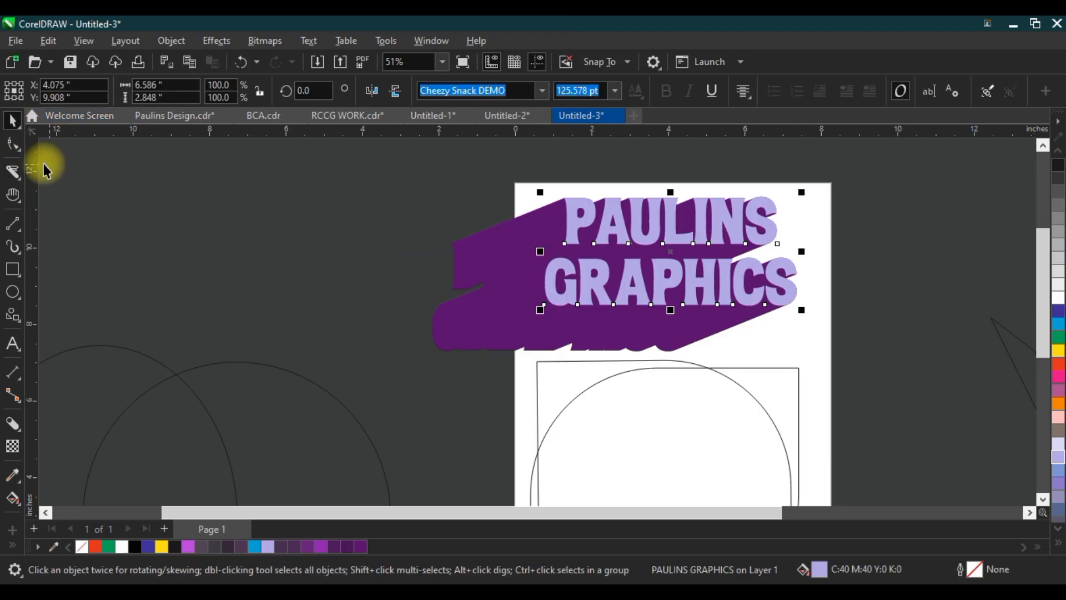
drag(644, 282, 222, 288)
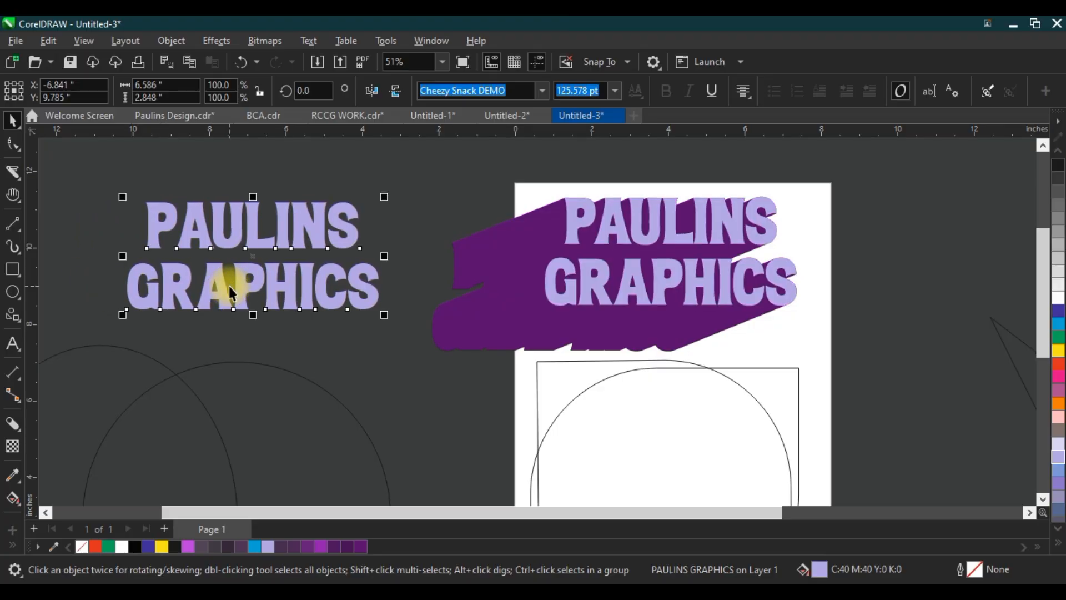
click(13, 446)
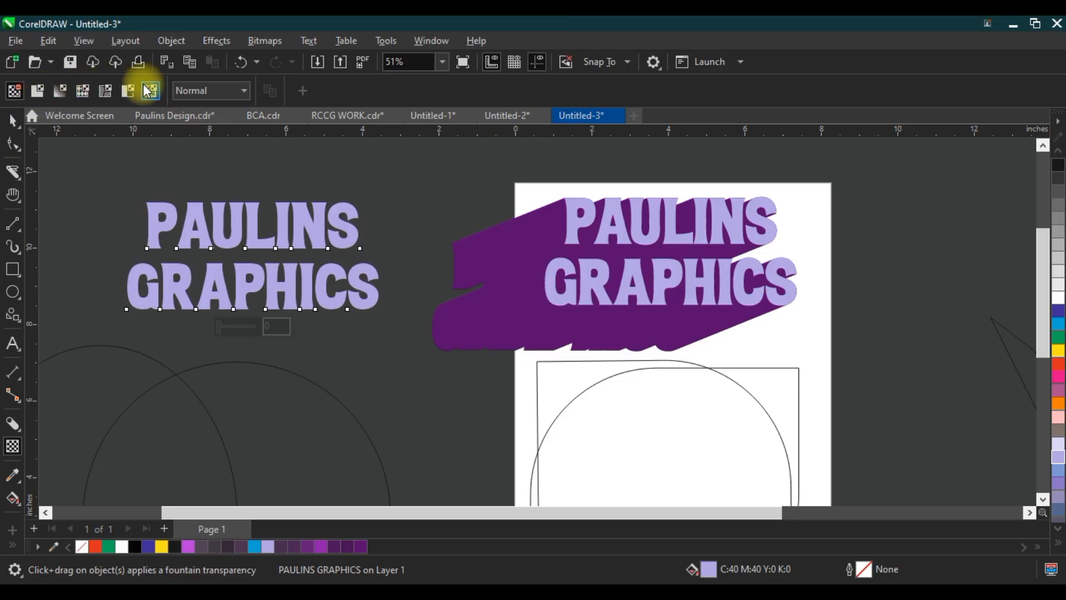
click(245, 87)
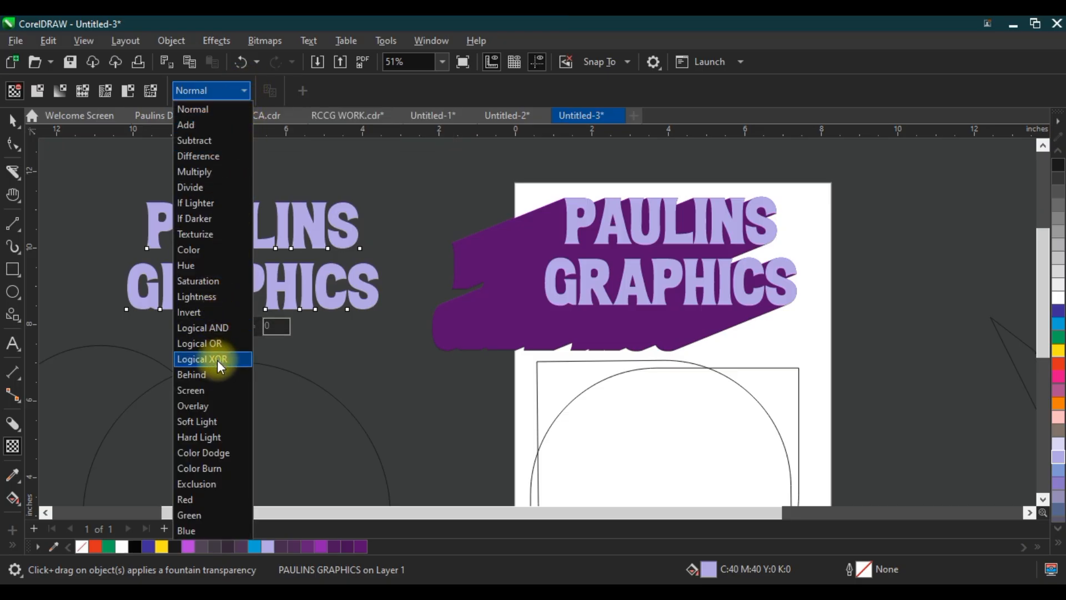
click(213, 389)
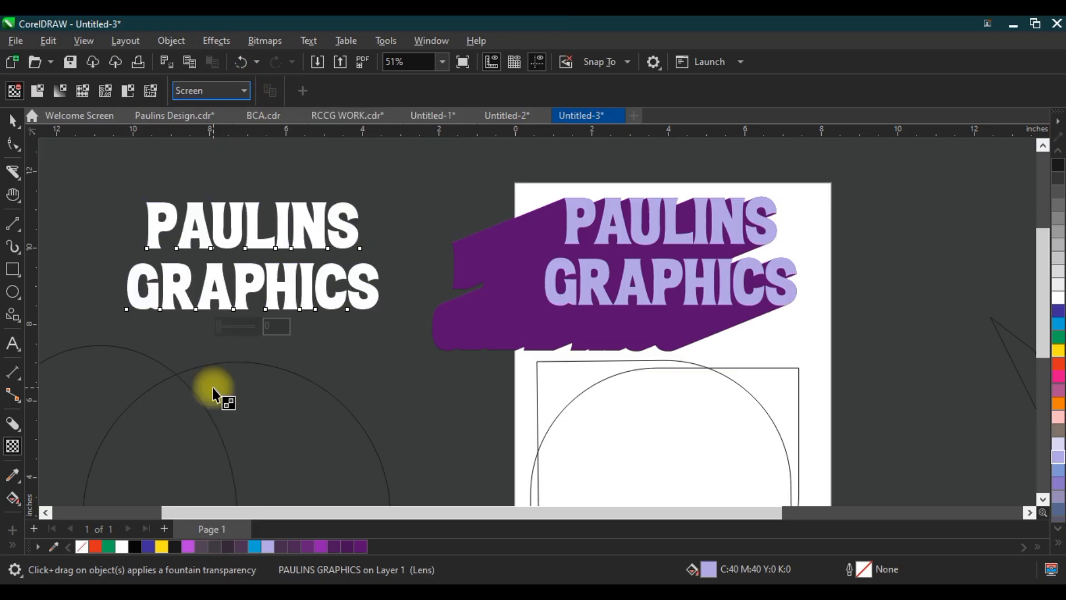
Try the Overlay and Soft Light merge modes on the text copy and return it to Screen
click(250, 90)
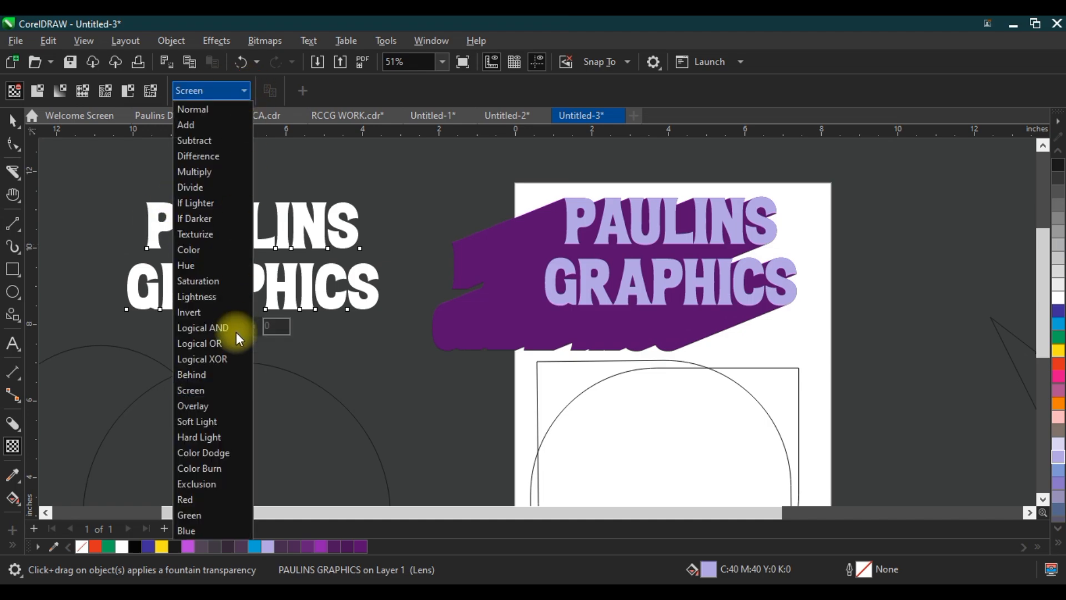
click(218, 403)
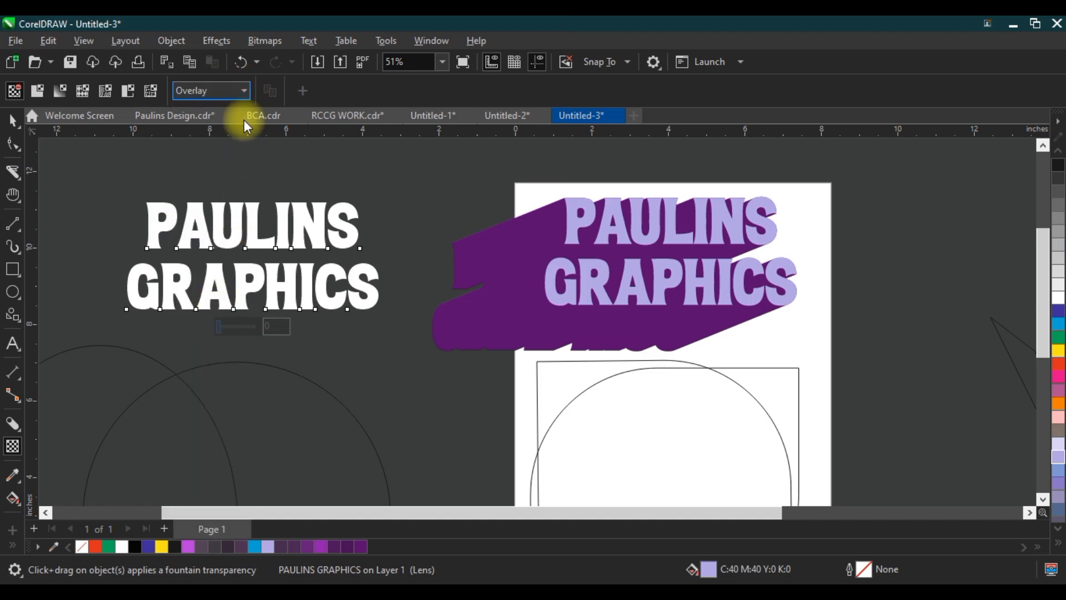
click(243, 91)
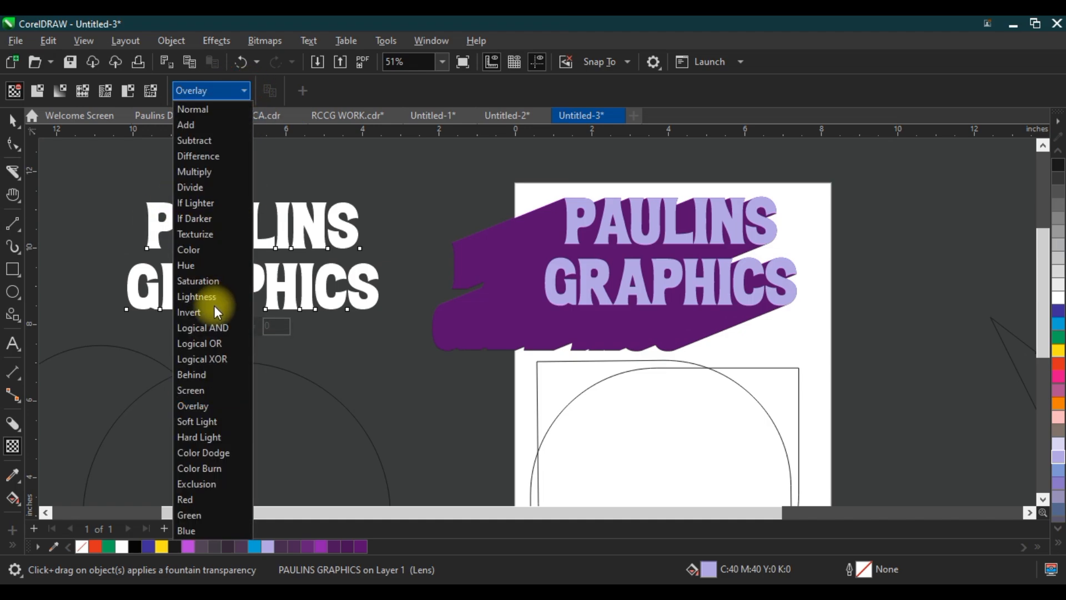
click(215, 422)
click(244, 90)
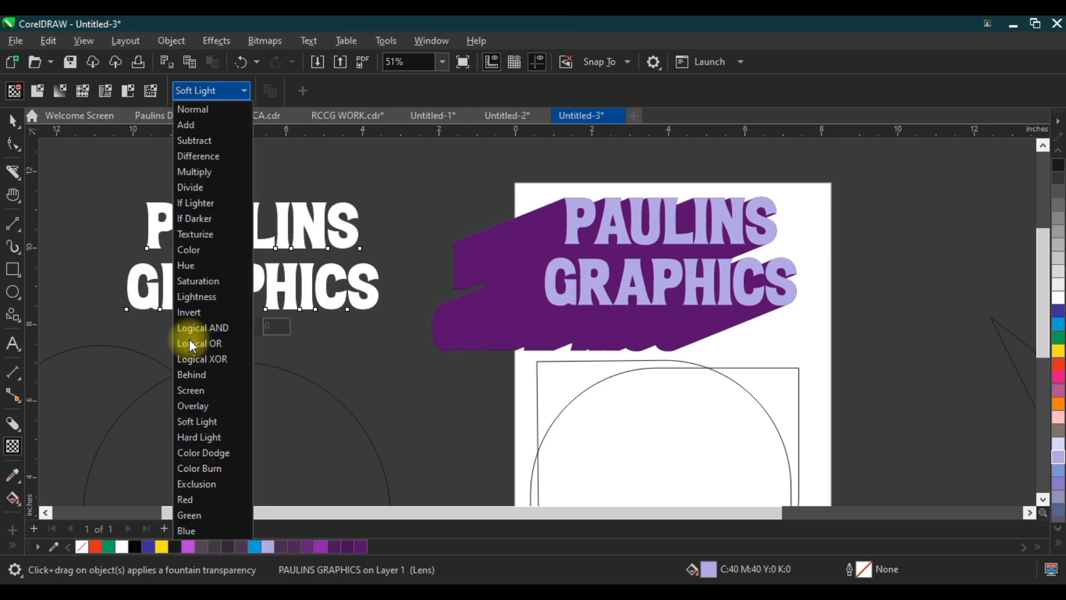
click(186, 392)
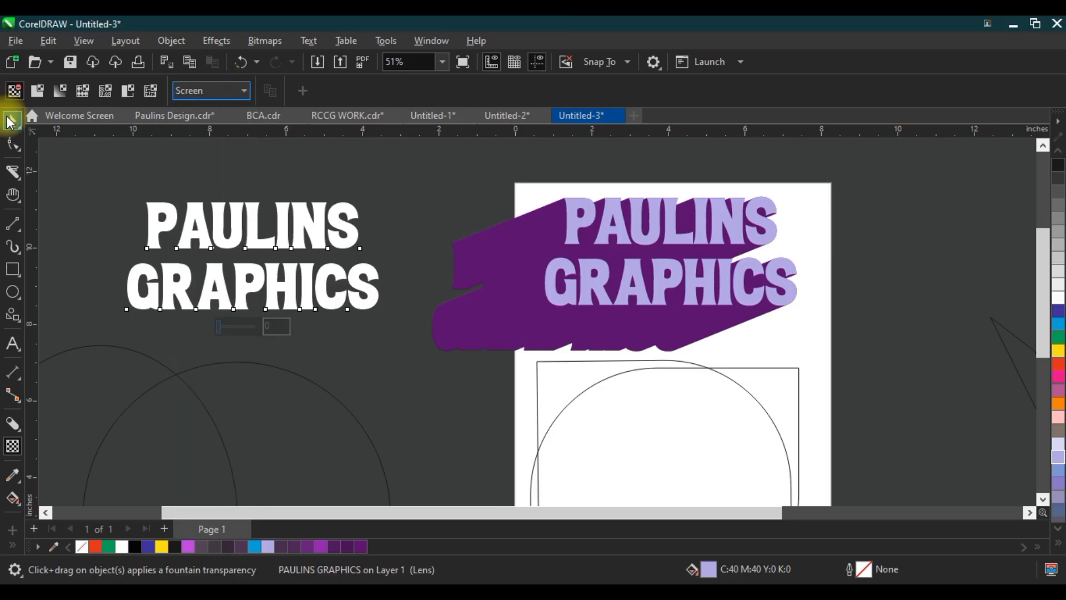
Place a black-filled rectangle about 9.2 × 4.9 in behind the text copy
click(11, 120)
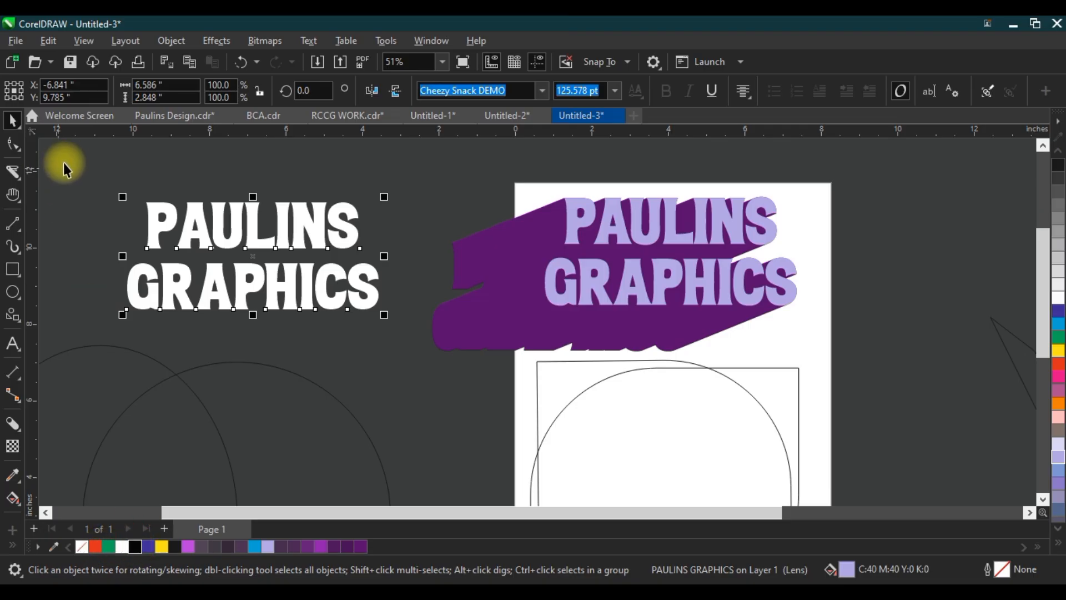
click(13, 269)
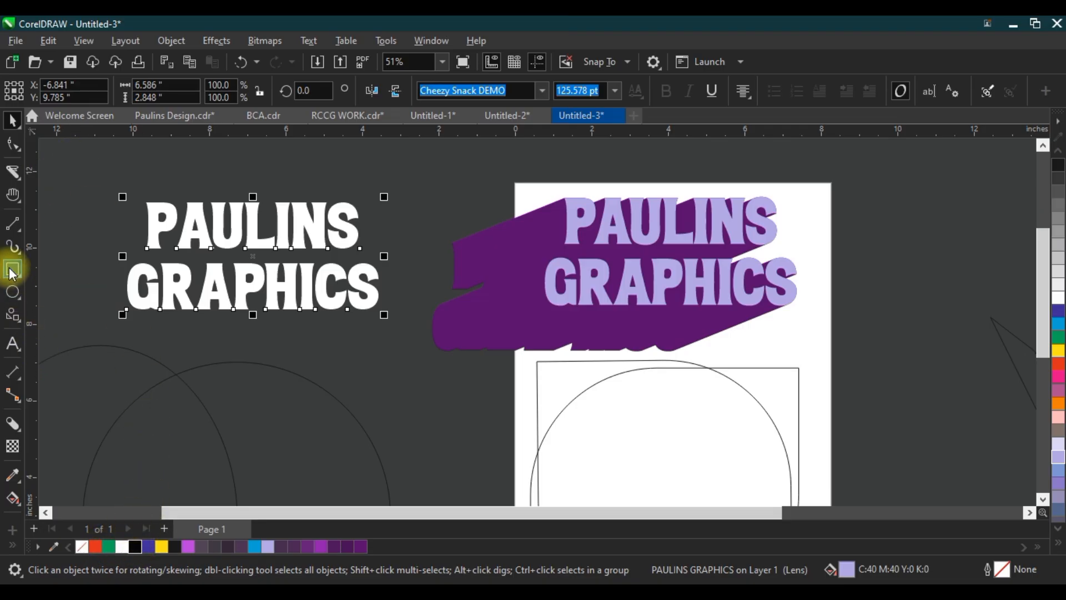
drag(86, 172, 437, 359)
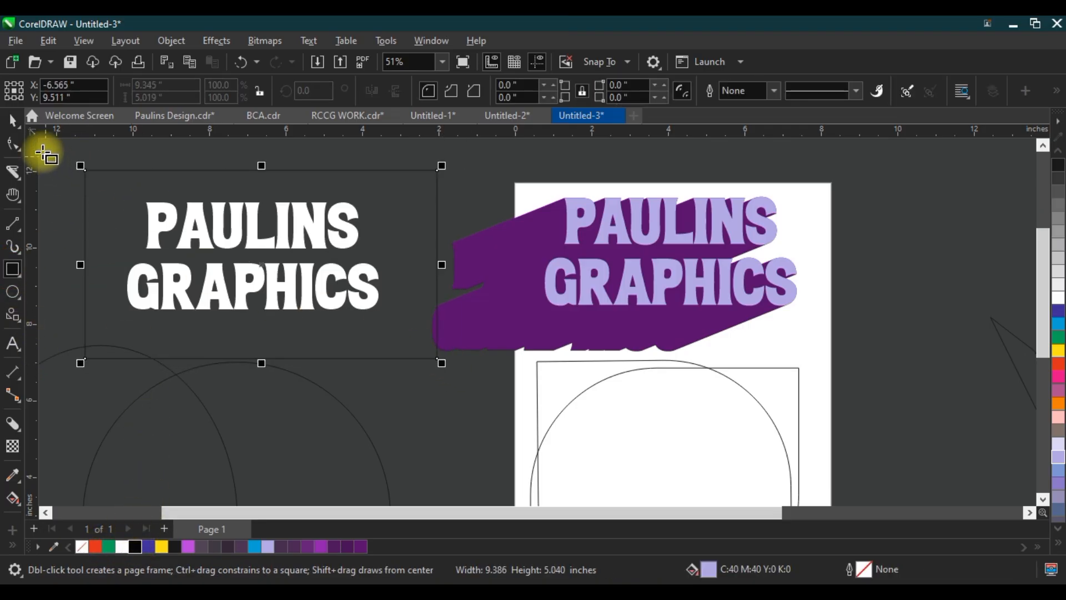
click(12, 126)
click(134, 547)
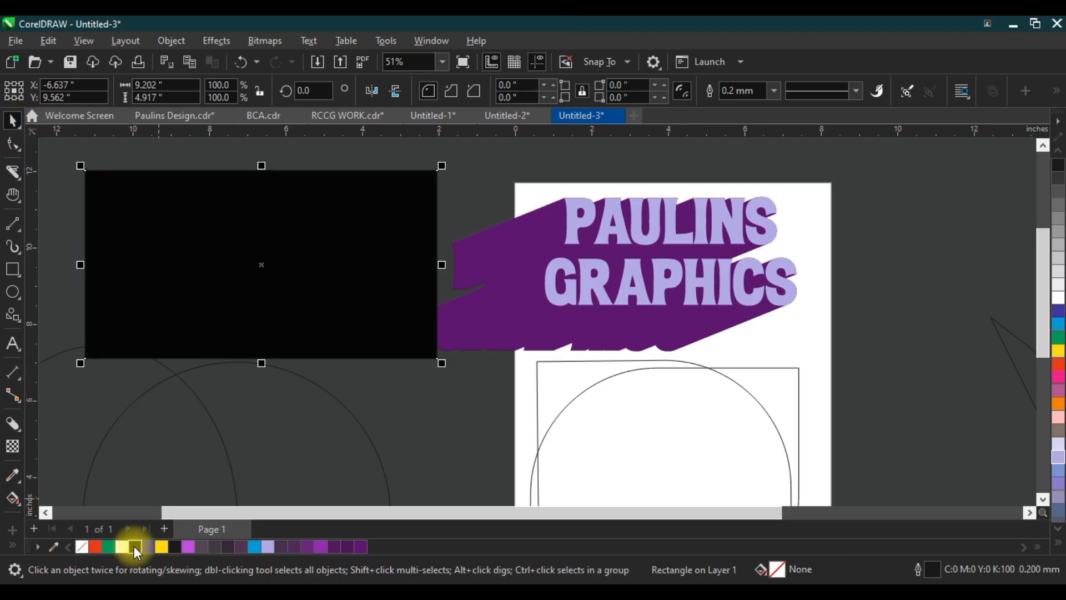
key(ctrl+Page_Down)
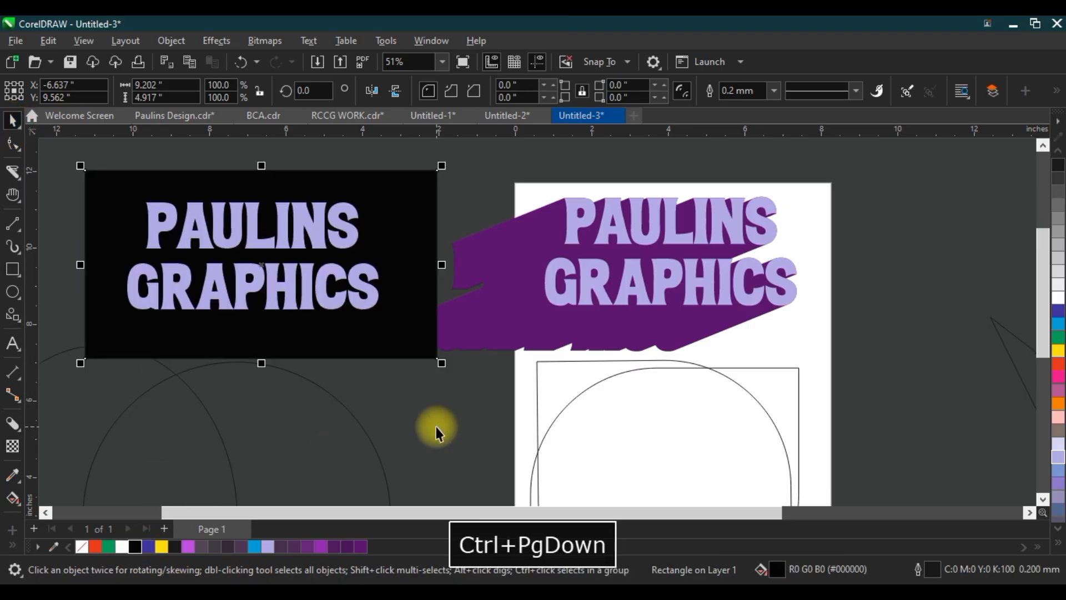
Fill the text copy with white and move it roughly to the centre of the black rectangle
click(341, 300)
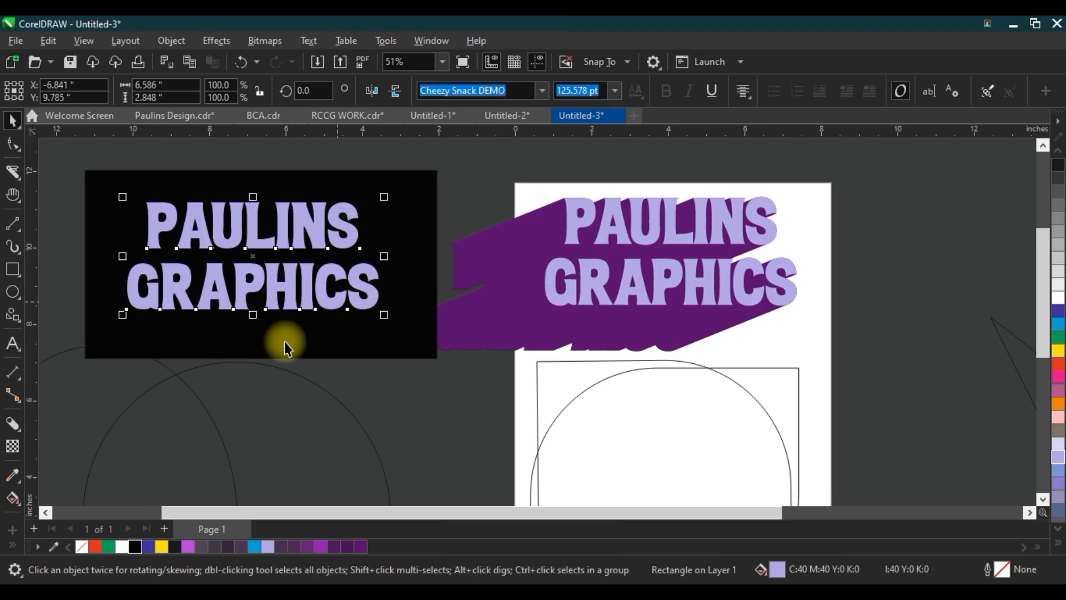
click(120, 547)
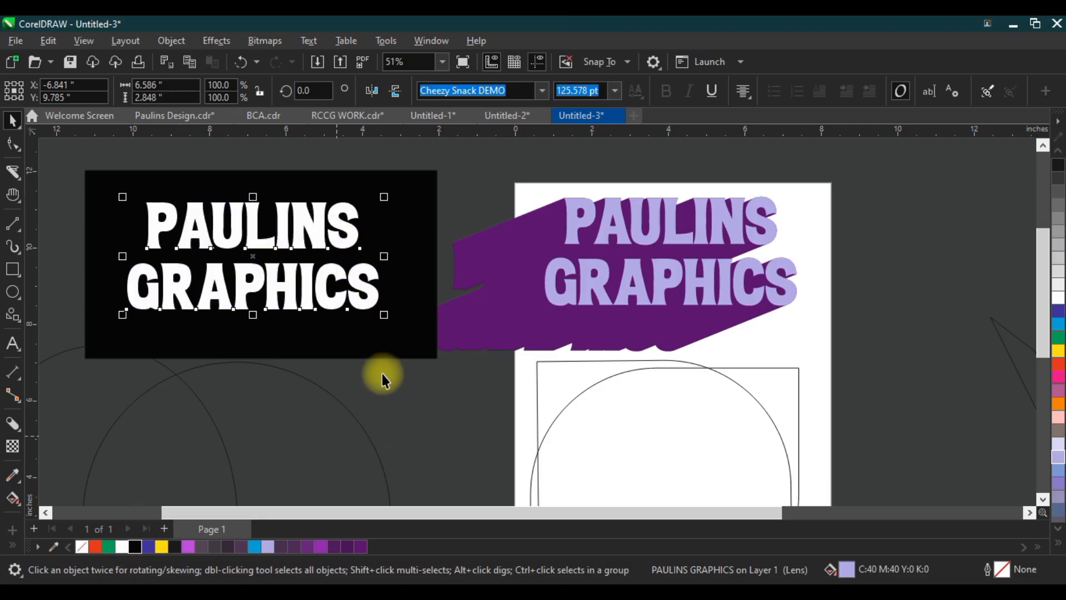
drag(365, 305, 371, 319)
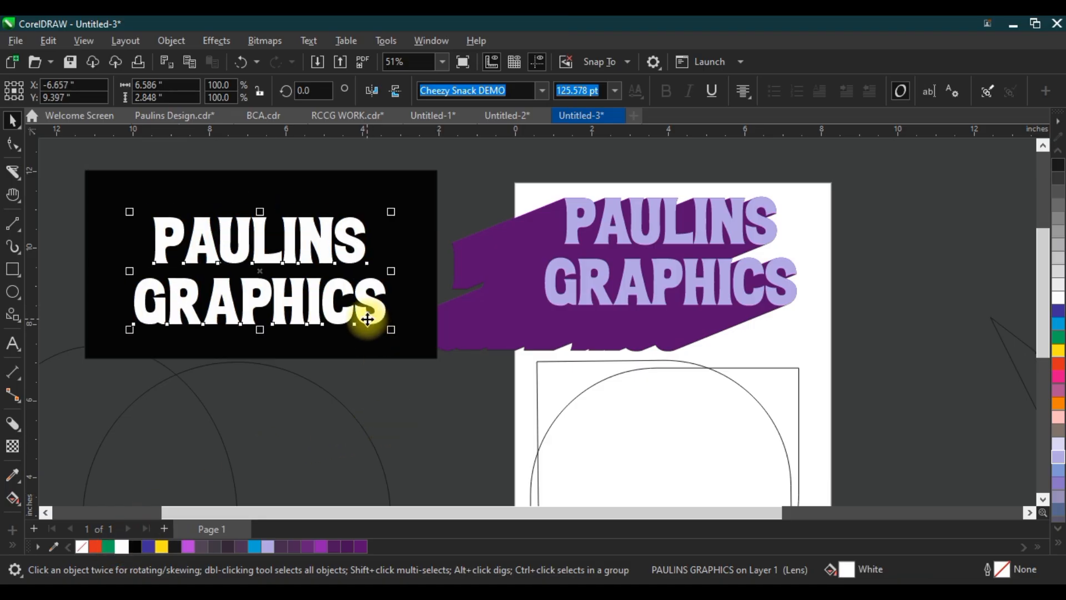